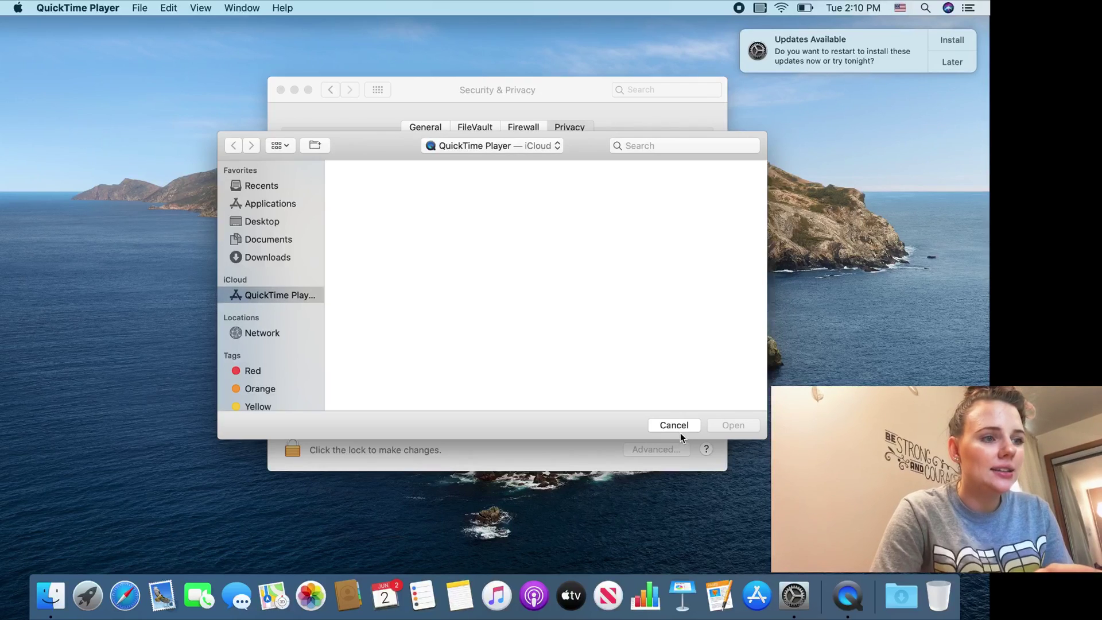
Dismiss the QuickTime Player file chooser without opening anything and close the Security & Privacy window.
left_click(673, 425)
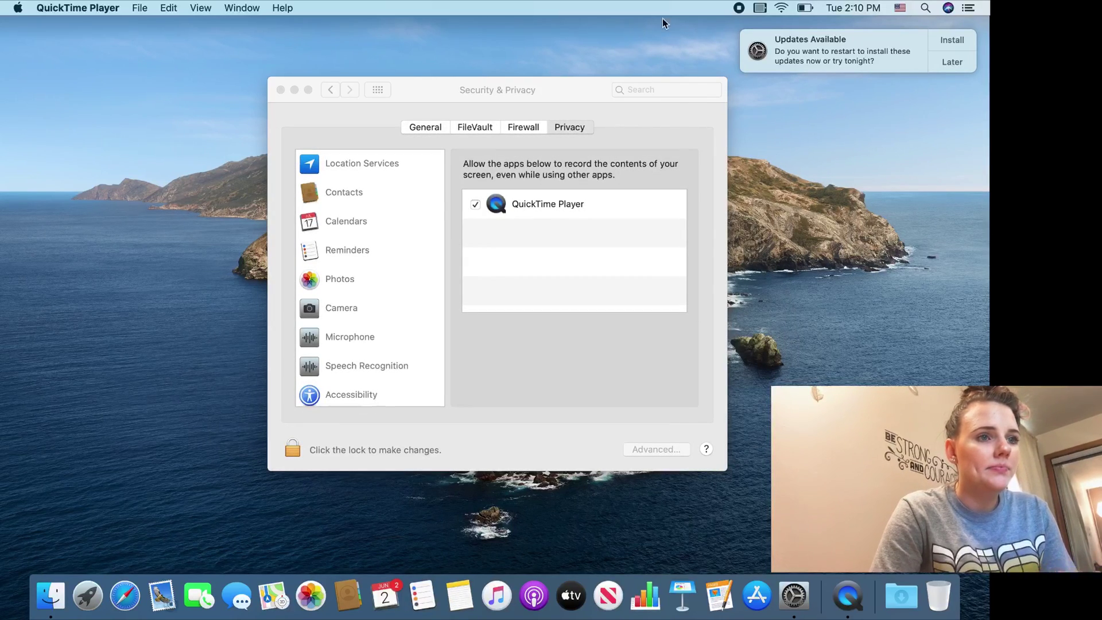
left_click(280, 90)
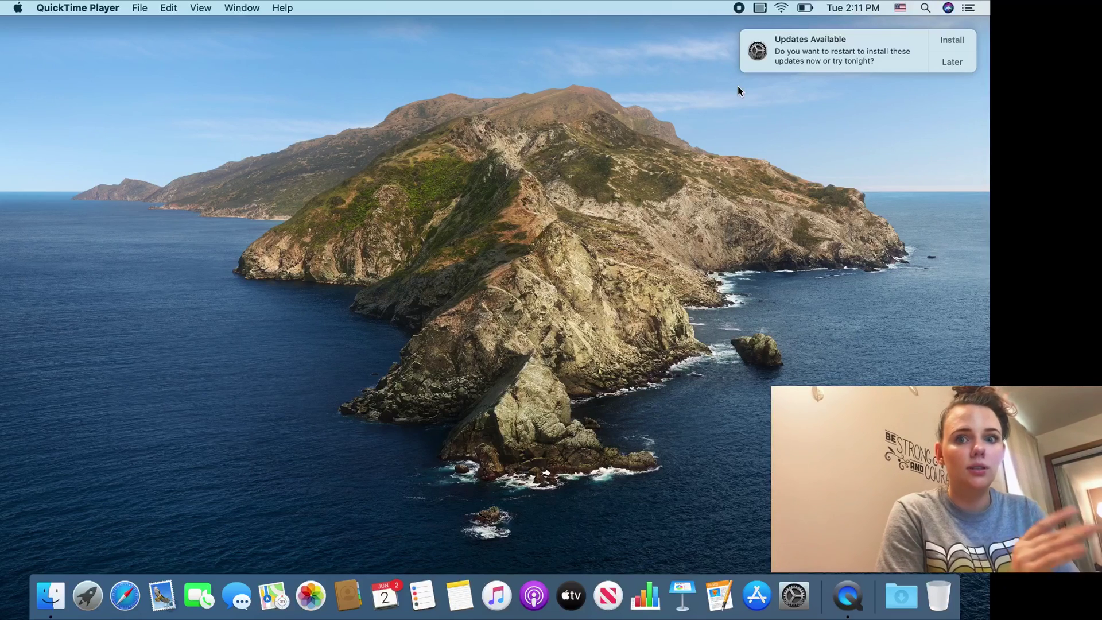
Postpone the available system updates until tonight and dismiss the remaining power and automatic-update notifications.
left_click(969, 70)
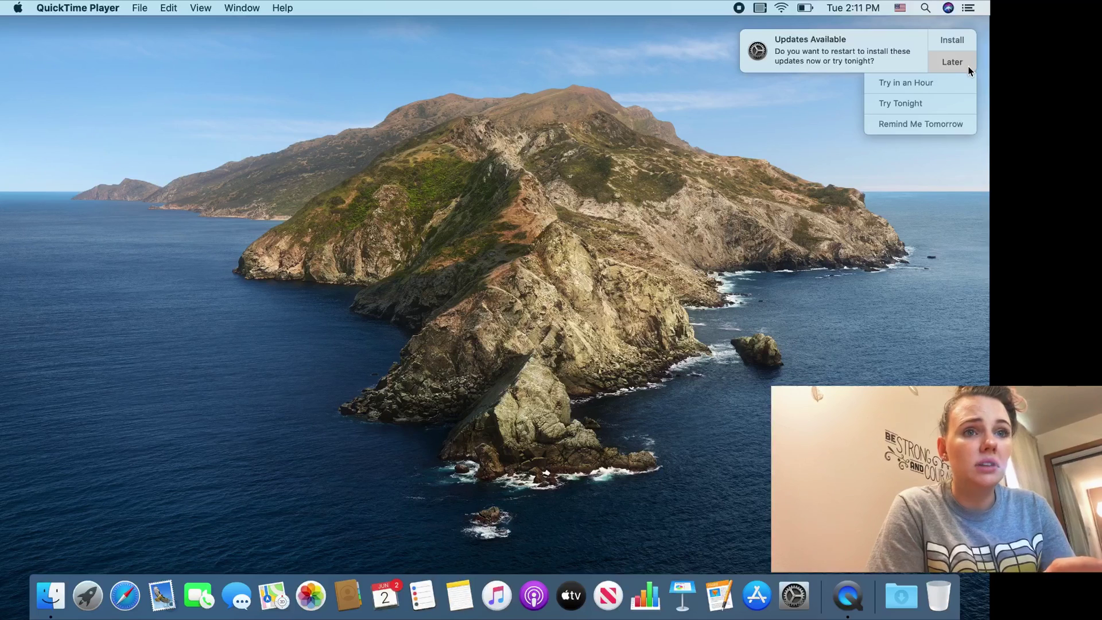
left_click(938, 103)
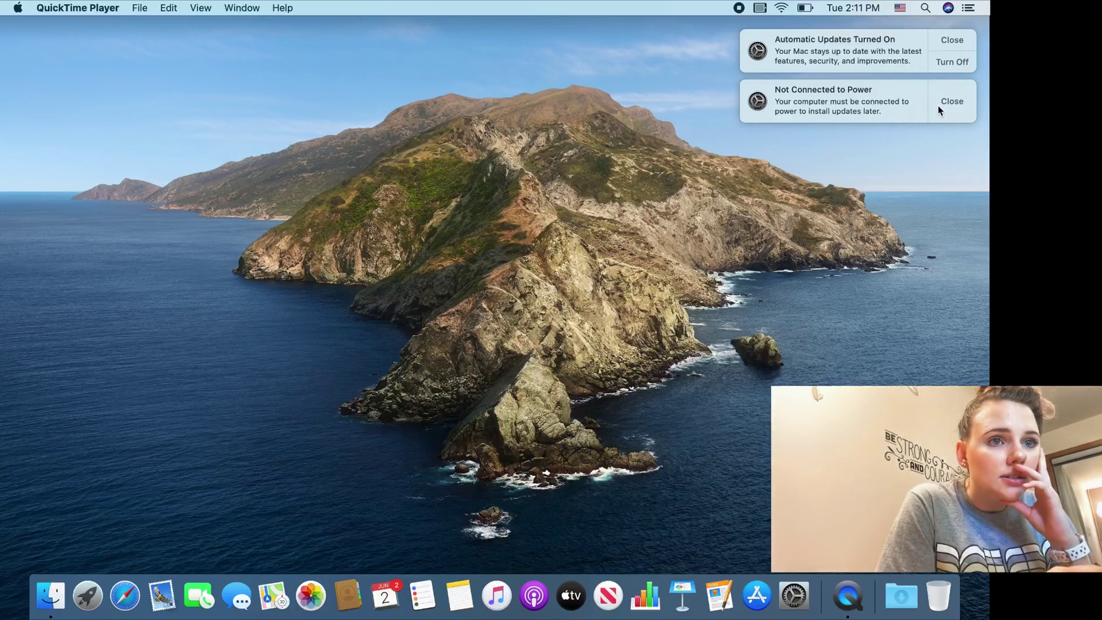
left_click(953, 101)
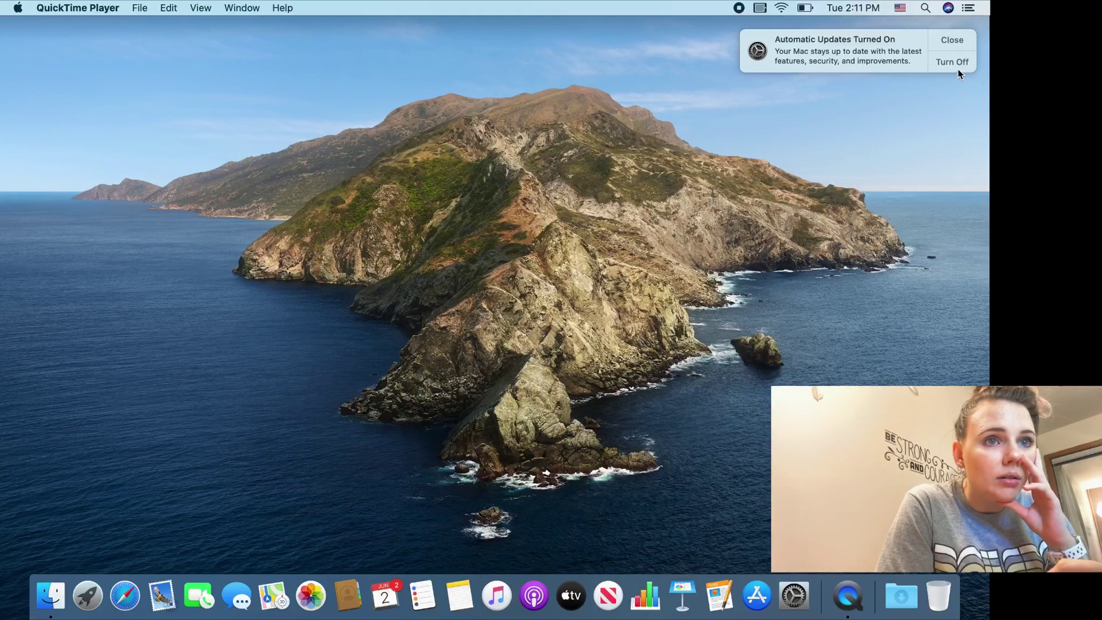
left_click(957, 43)
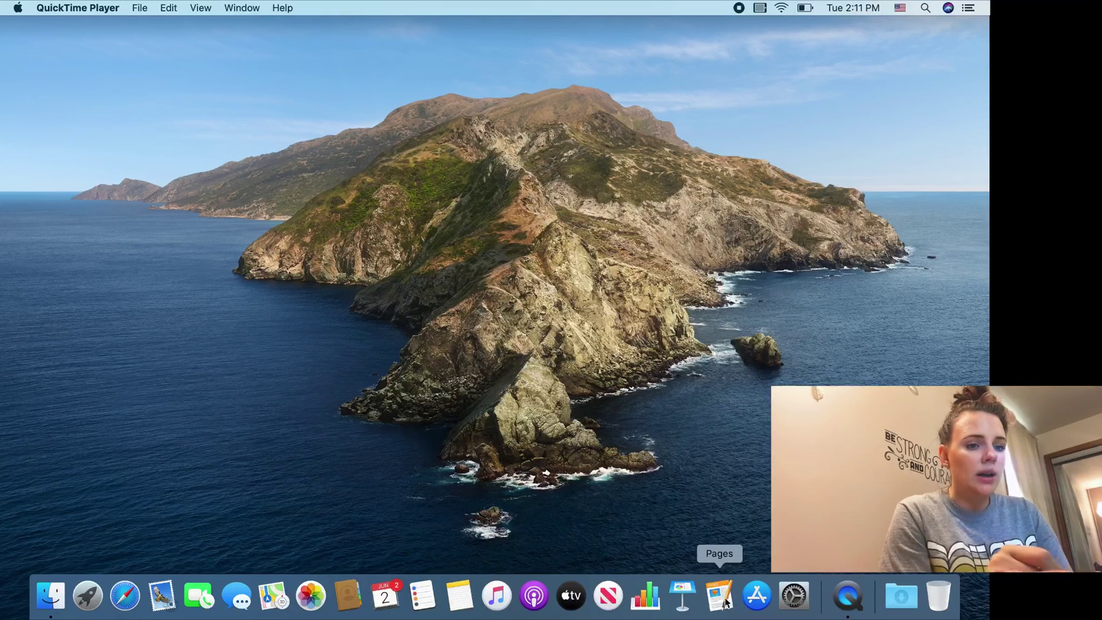
Remove the Numbers app from the Dock.
left_click(642, 600)
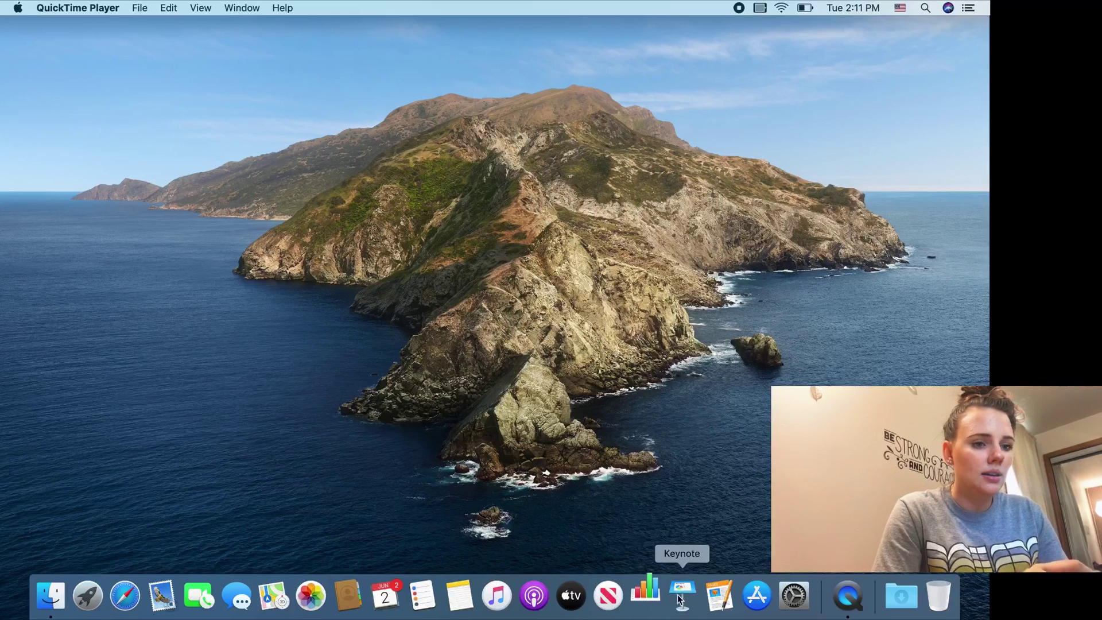
left_click(620, 173)
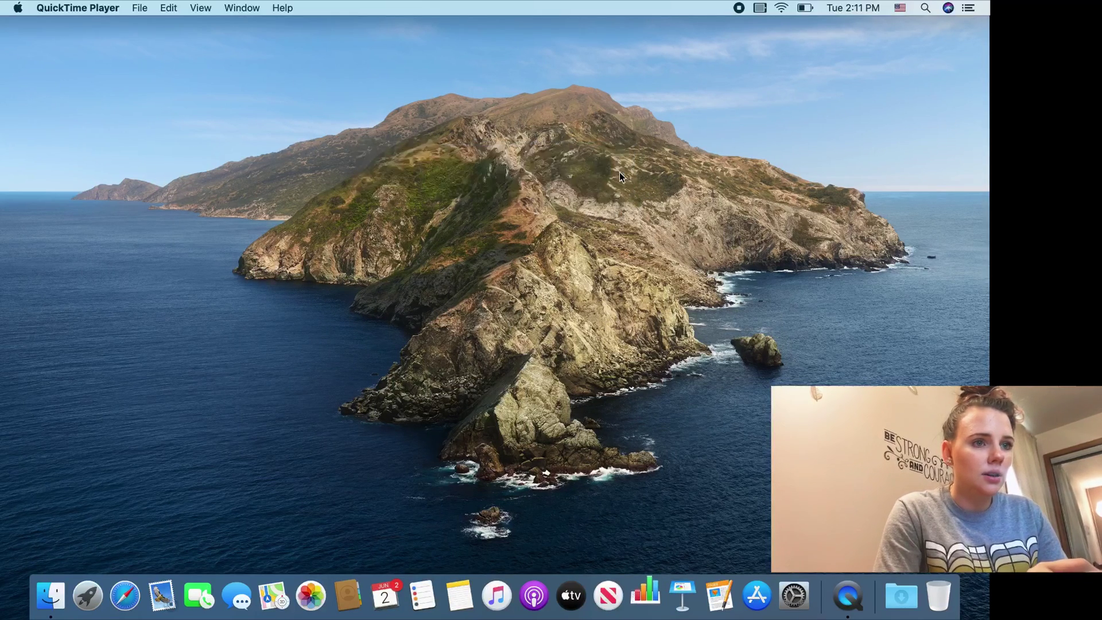
right_click(648, 594)
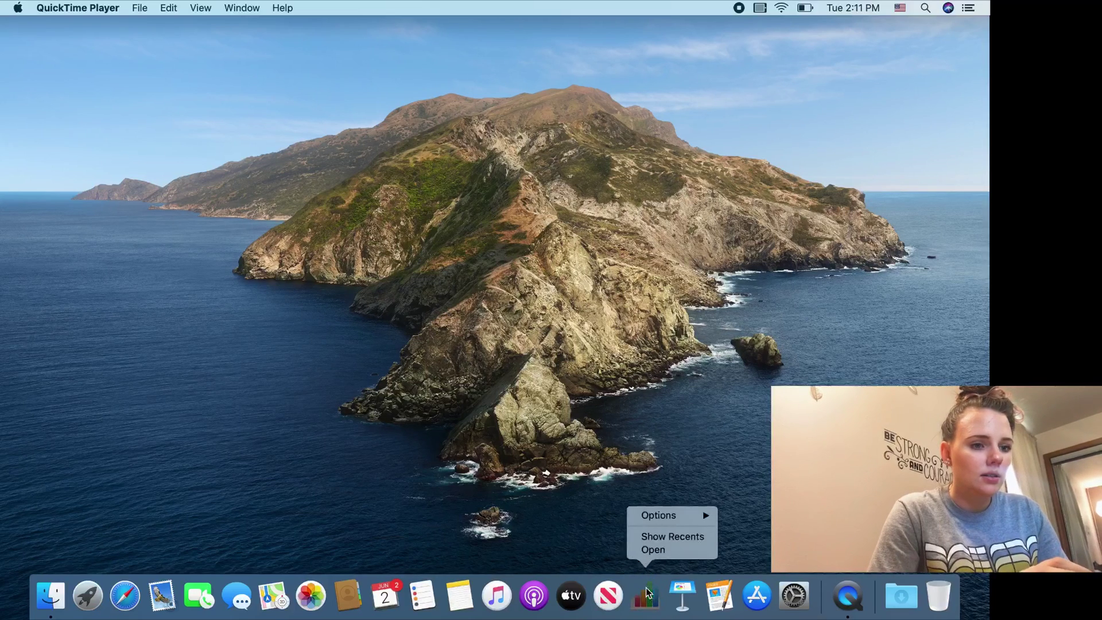
mouse_move(661, 513)
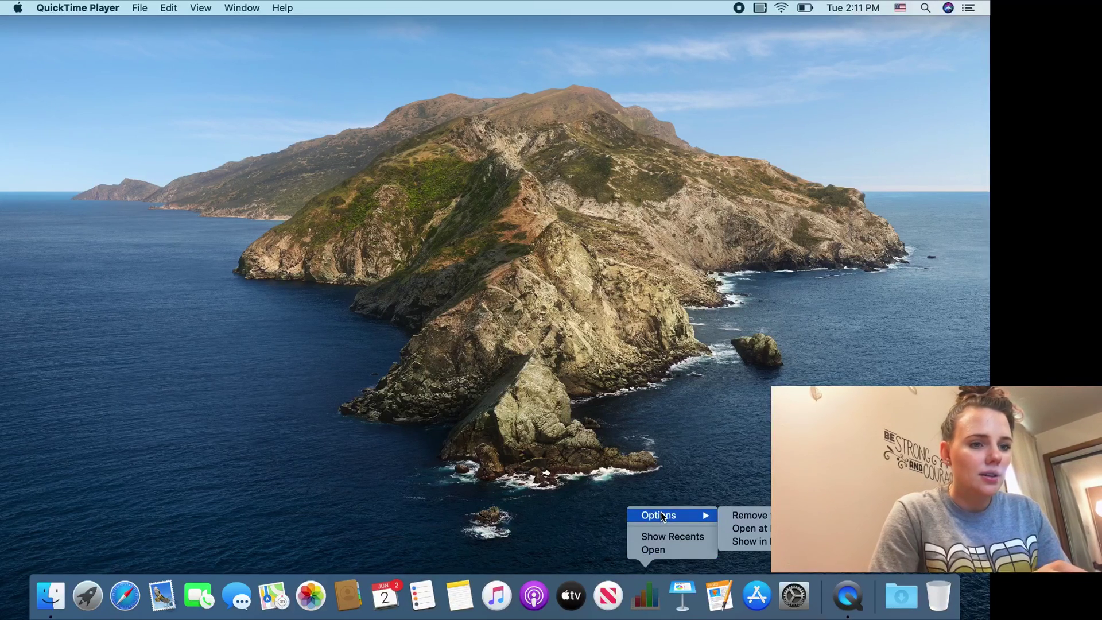
left_click(739, 515)
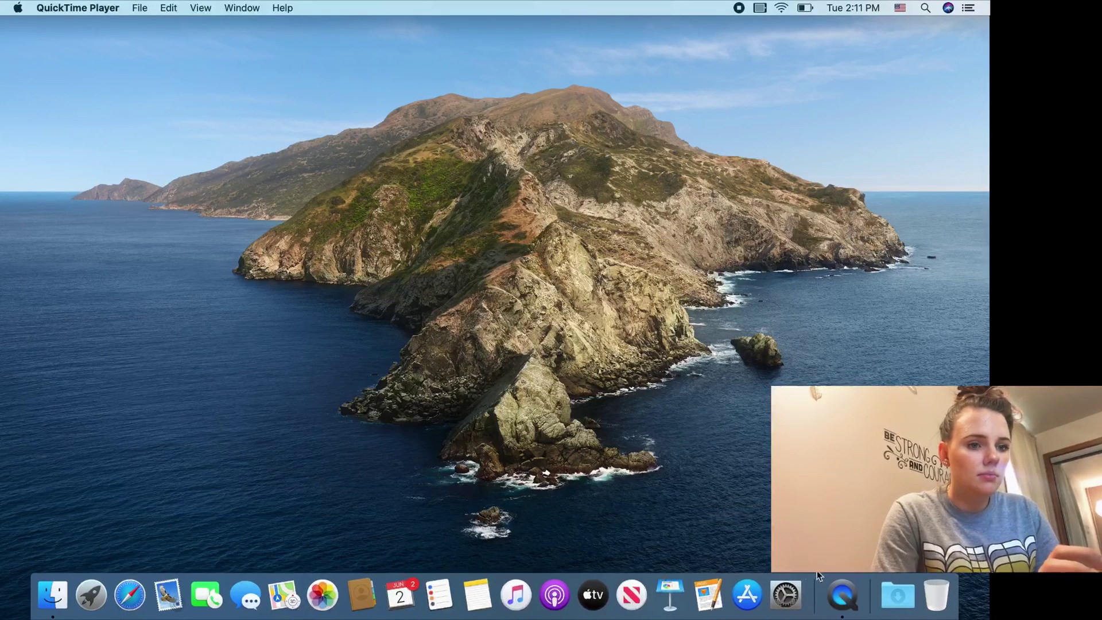
Remove the Keynote and News apps from the Dock.
right_click(670, 598)
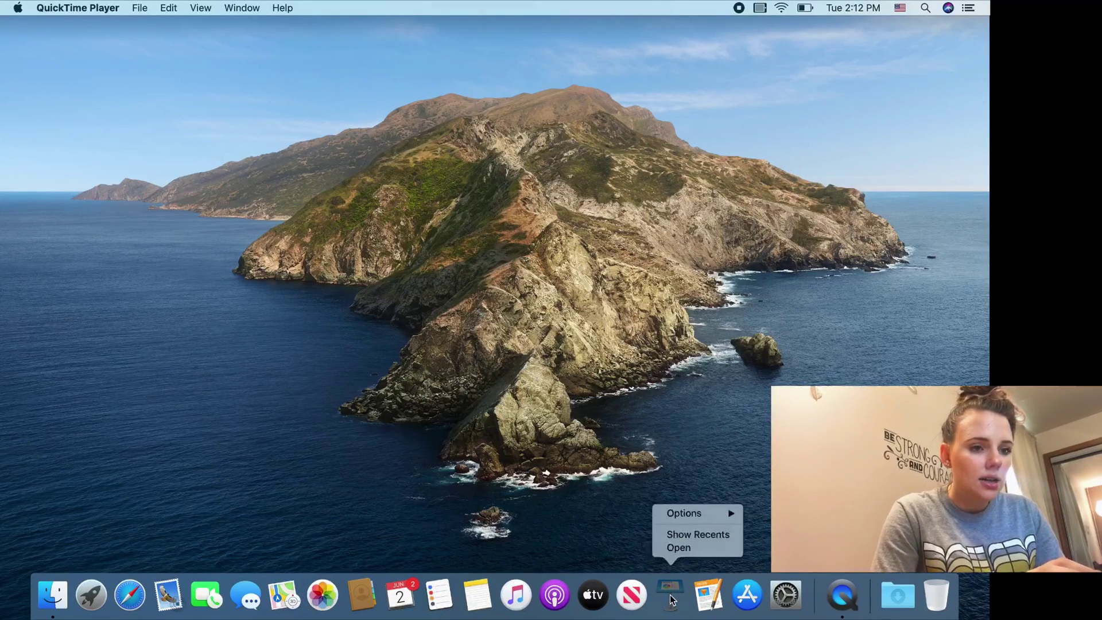
mouse_move(705, 515)
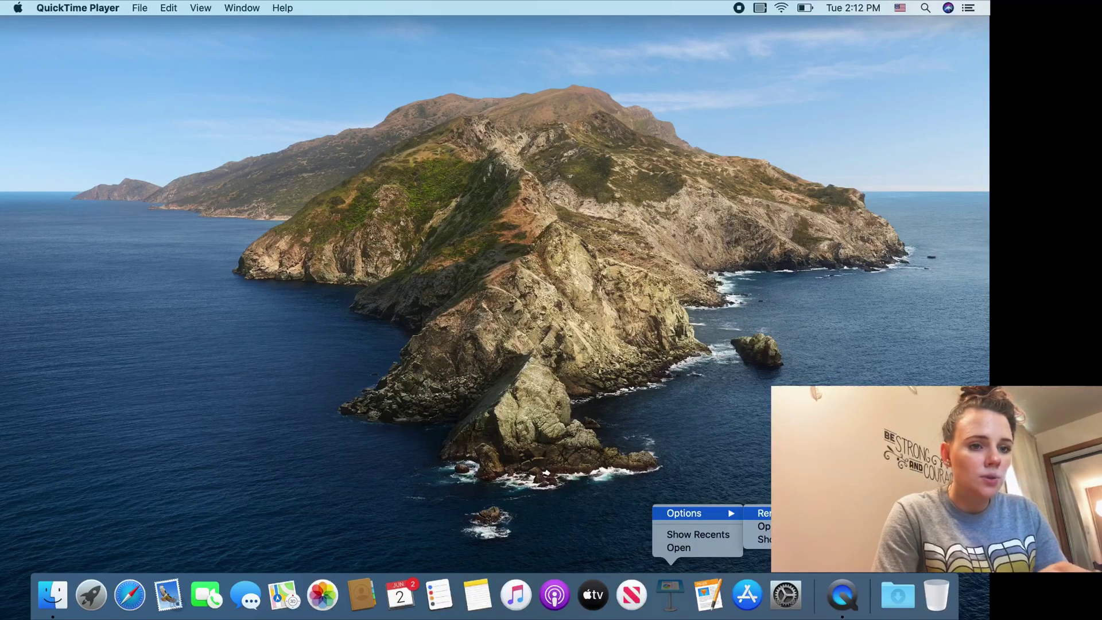
left_click(780, 513)
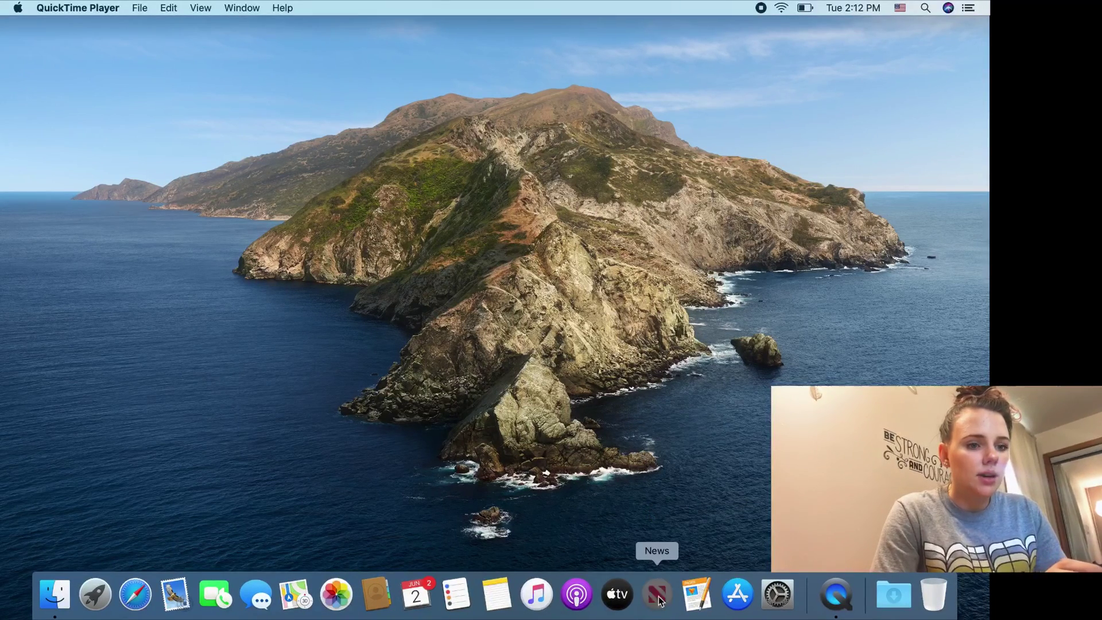
right_click(657, 597)
mouse_move(705, 511)
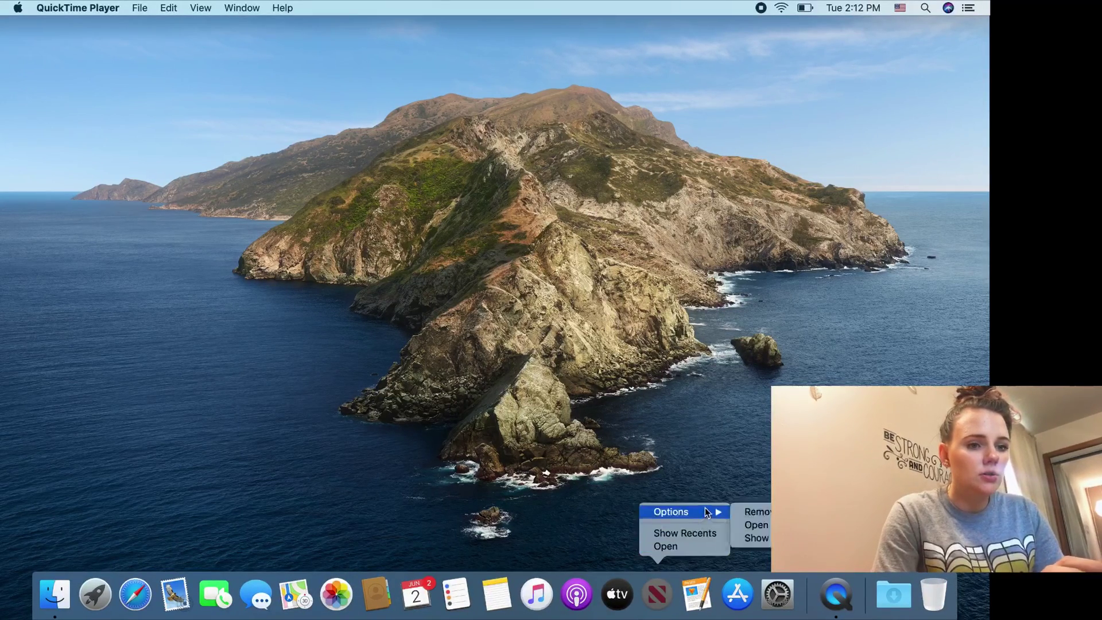
left_click(757, 515)
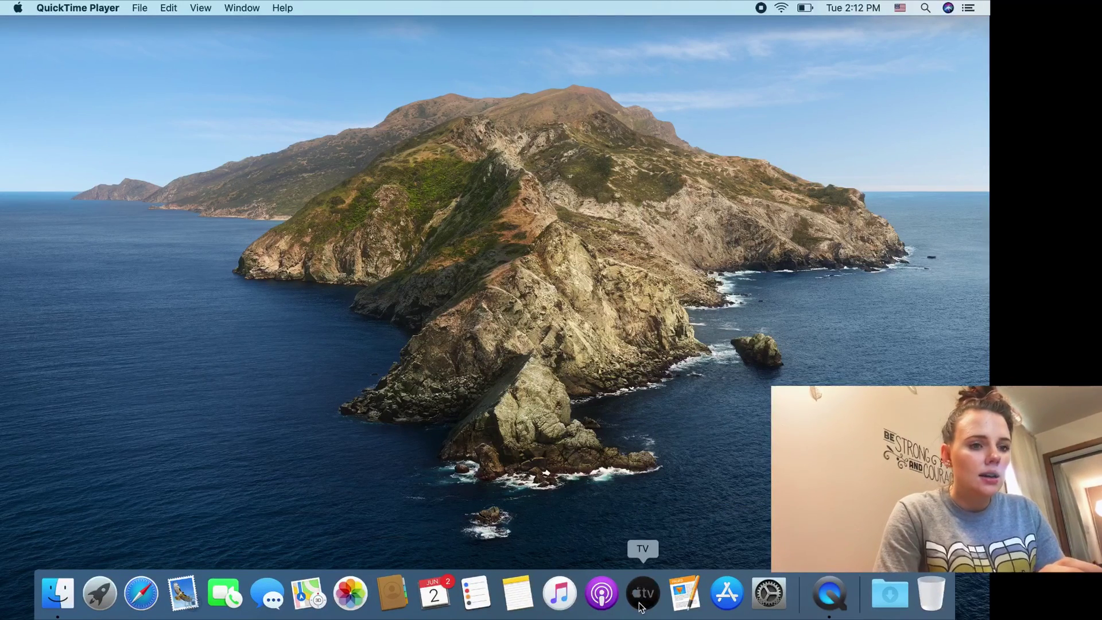
Remove the TV and Podcasts apps from the Dock.
right_click(641, 606)
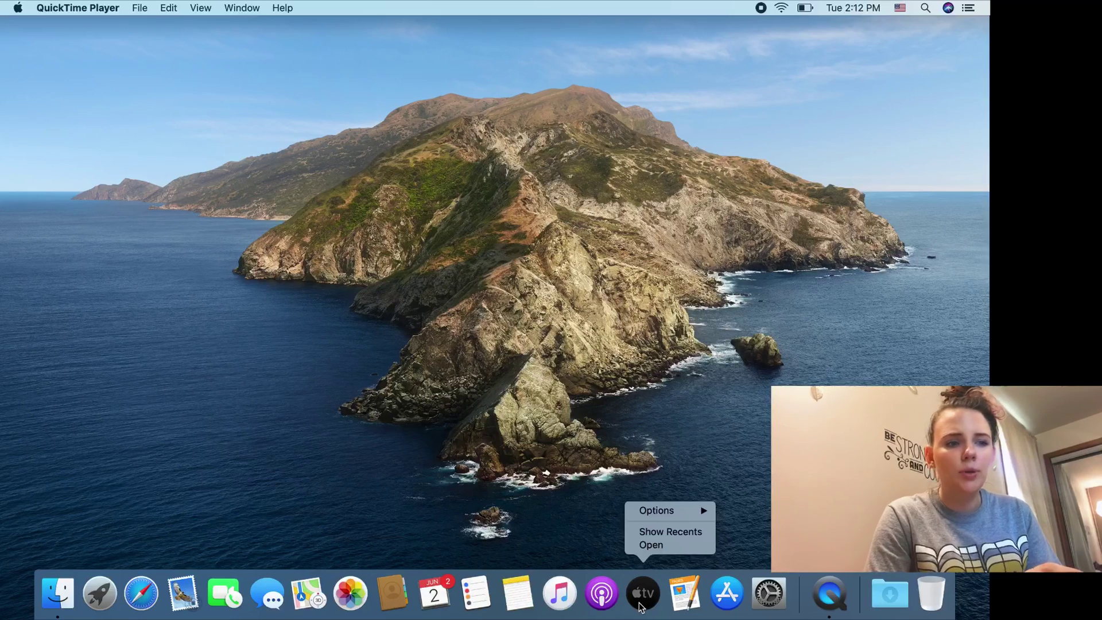
mouse_move(681, 510)
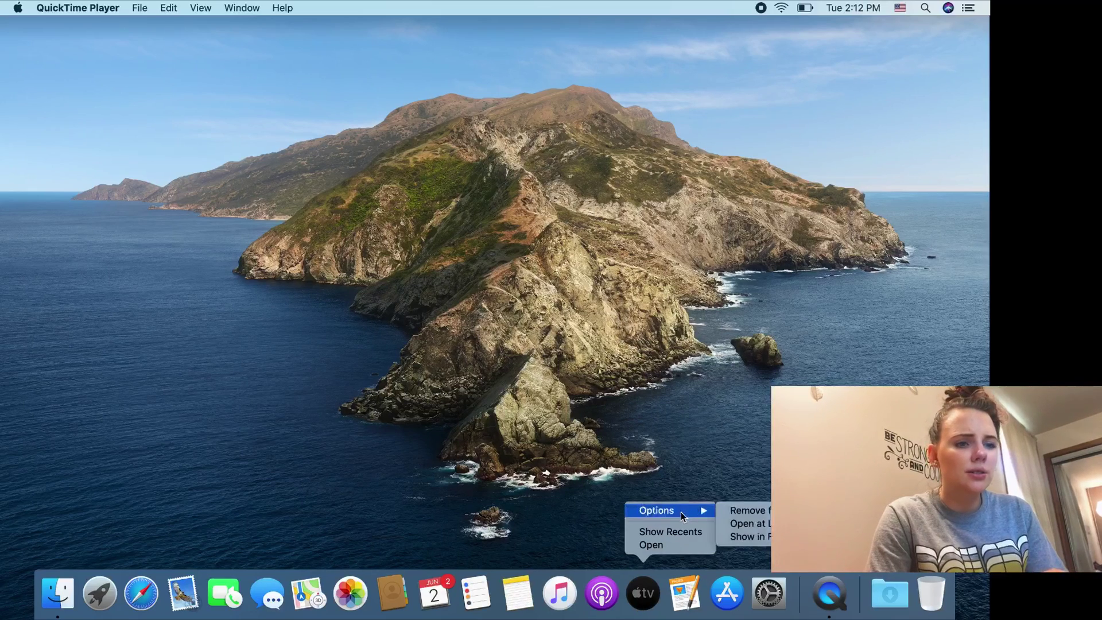
left_click(733, 514)
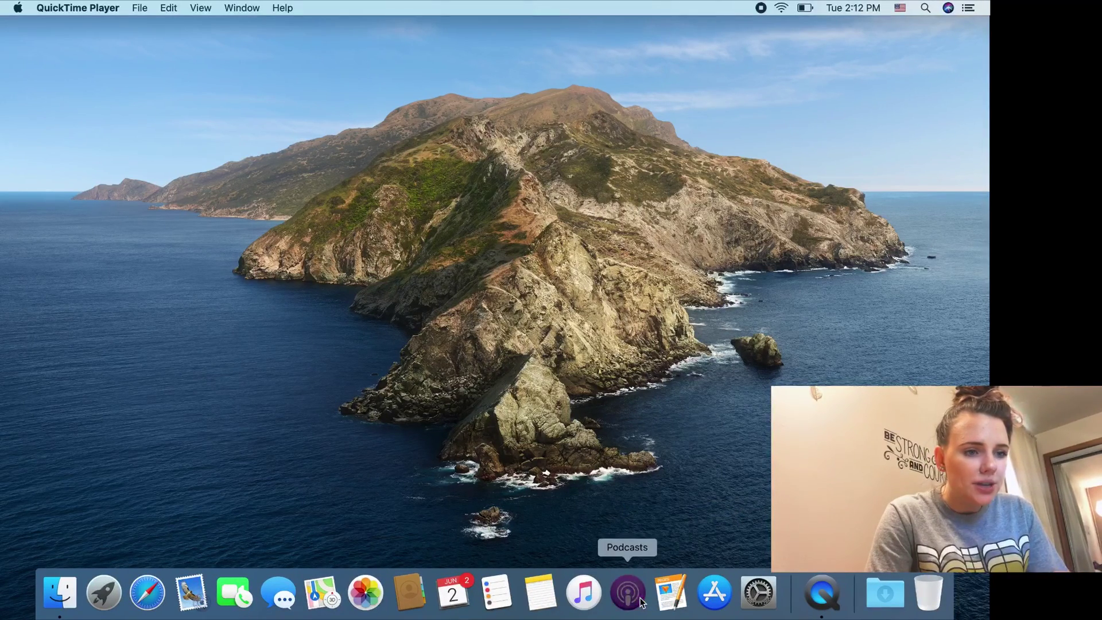
right_click(639, 598)
mouse_move(667, 513)
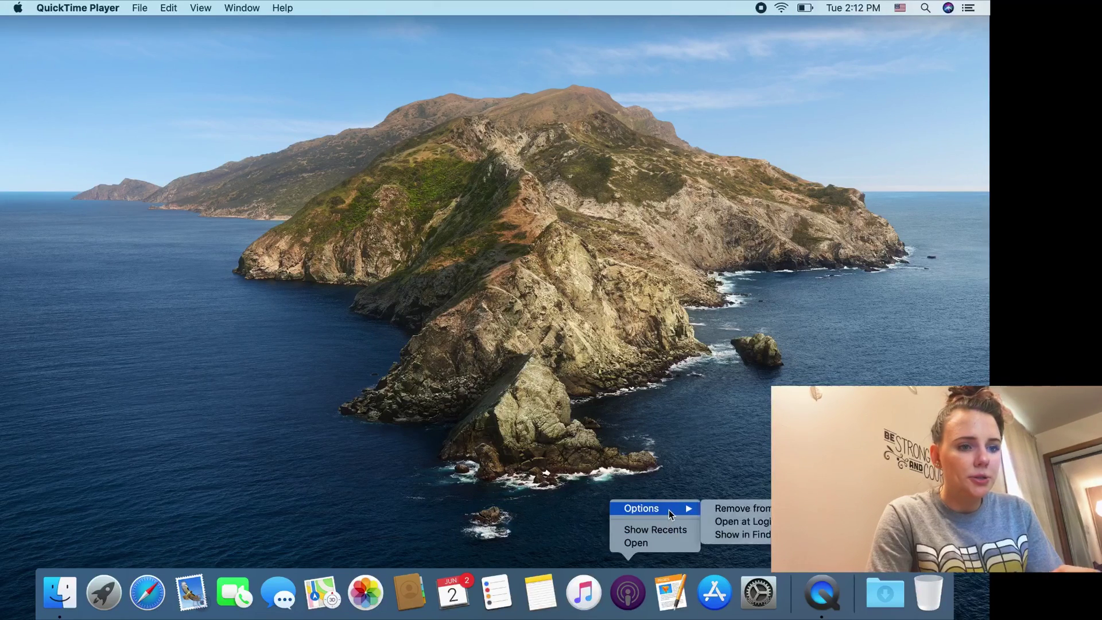
left_click(722, 507)
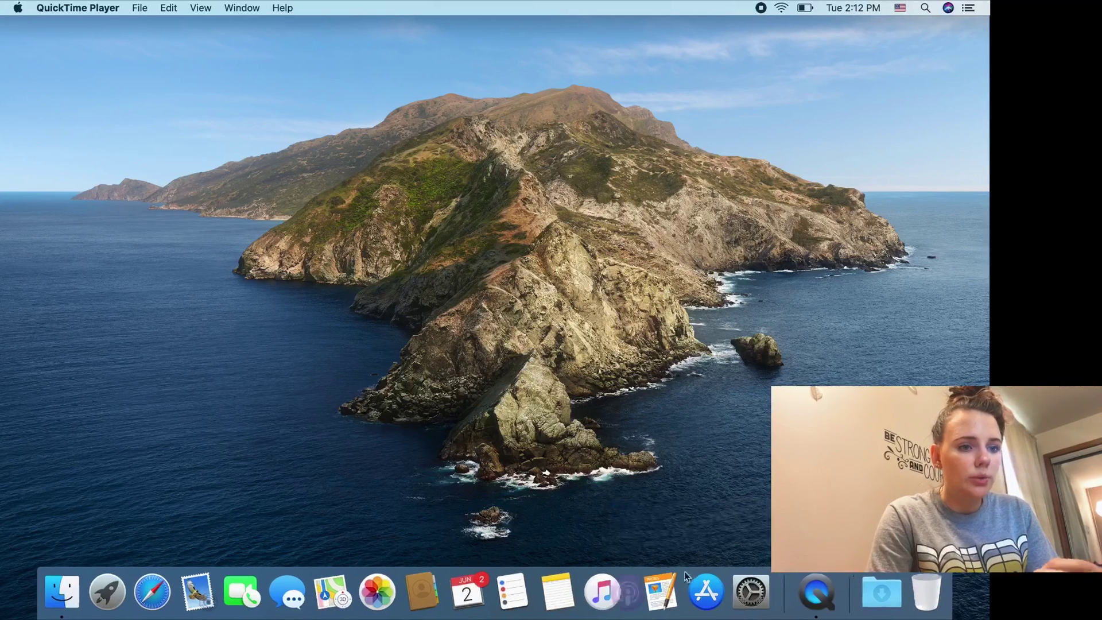
Remove the Pages and Notes apps from the Dock.
right_click(650, 591)
mouse_move(698, 510)
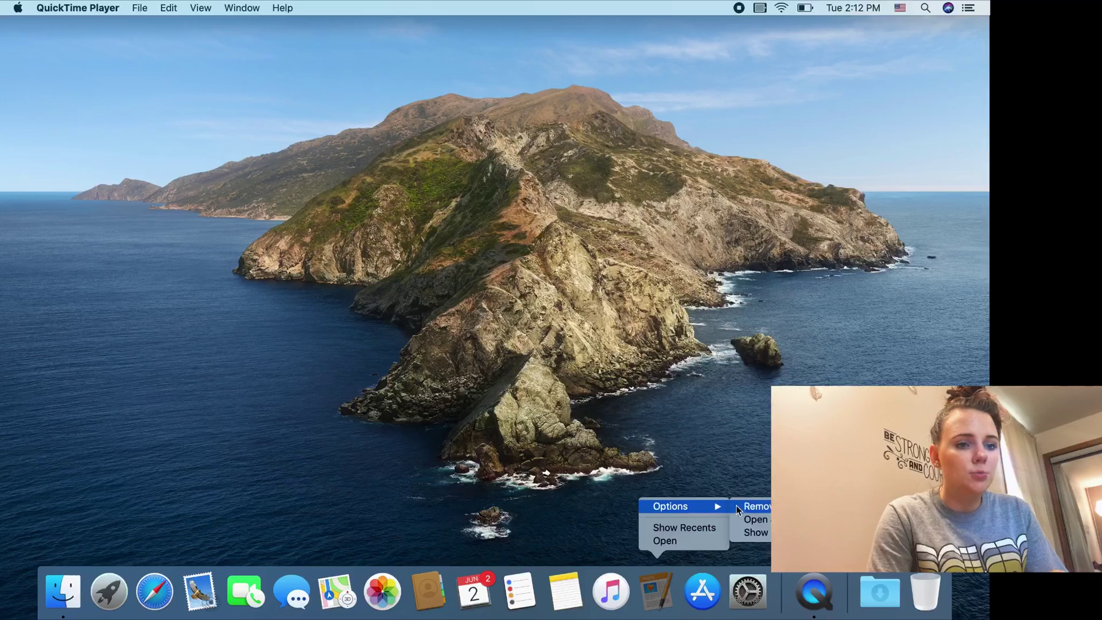
left_click(746, 506)
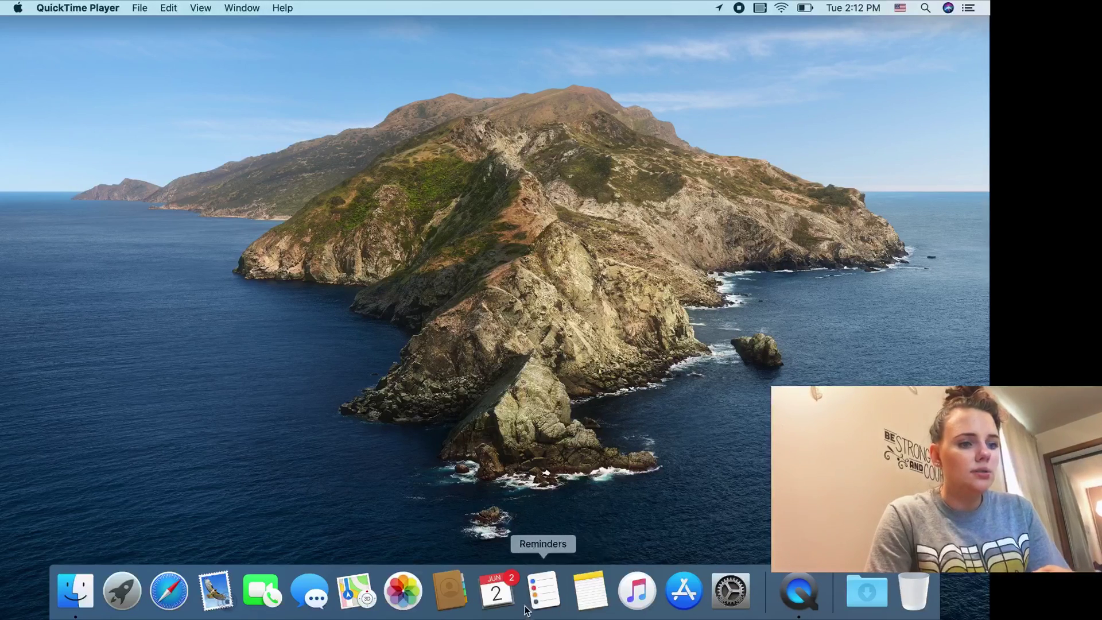
right_click(588, 595)
mouse_move(643, 505)
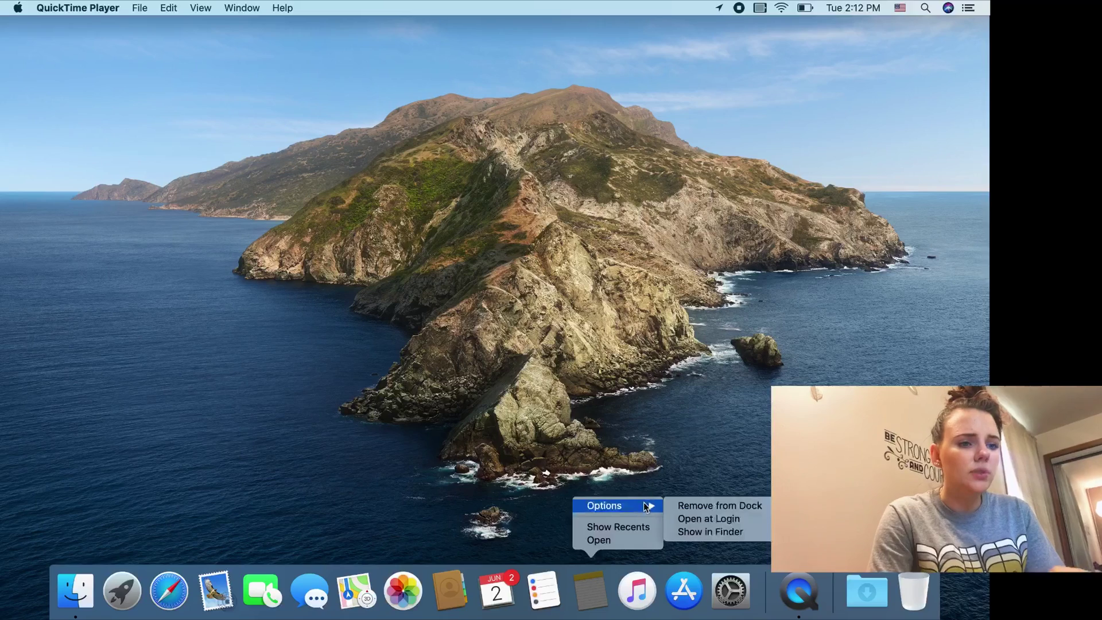
left_click(694, 510)
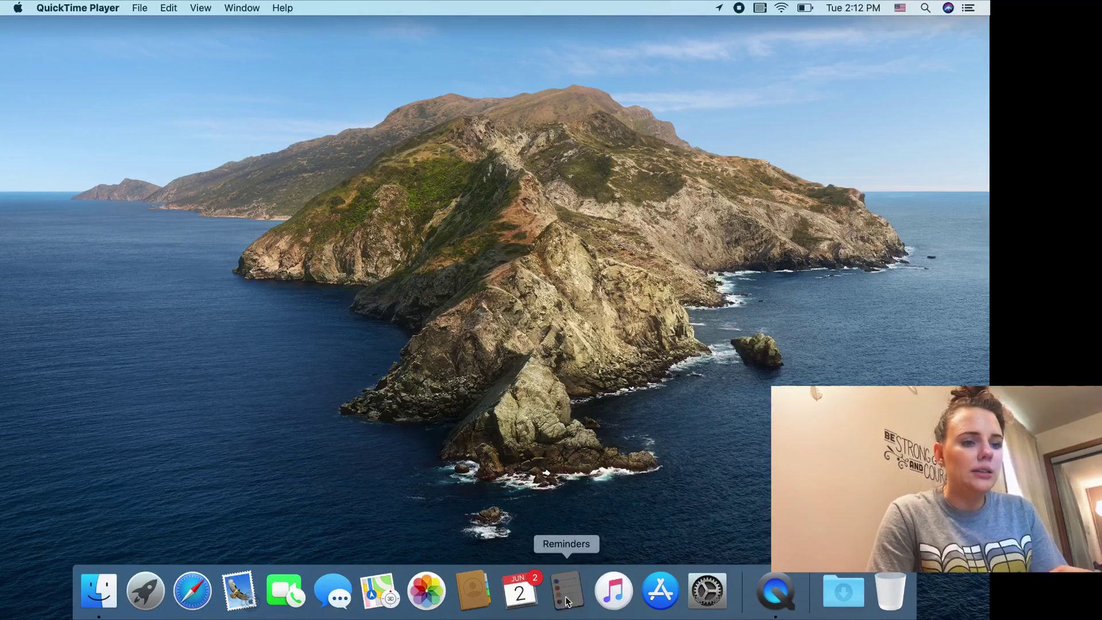
Remove the Reminders and Calendar apps from the Dock.
right_click(567, 601)
mouse_move(573, 508)
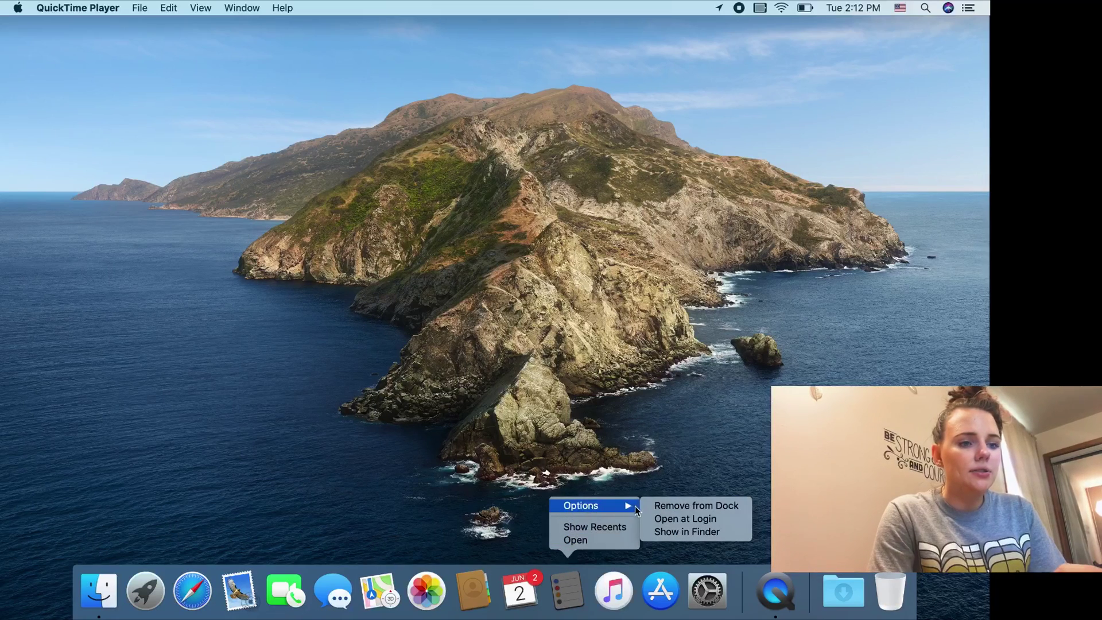
left_click(688, 505)
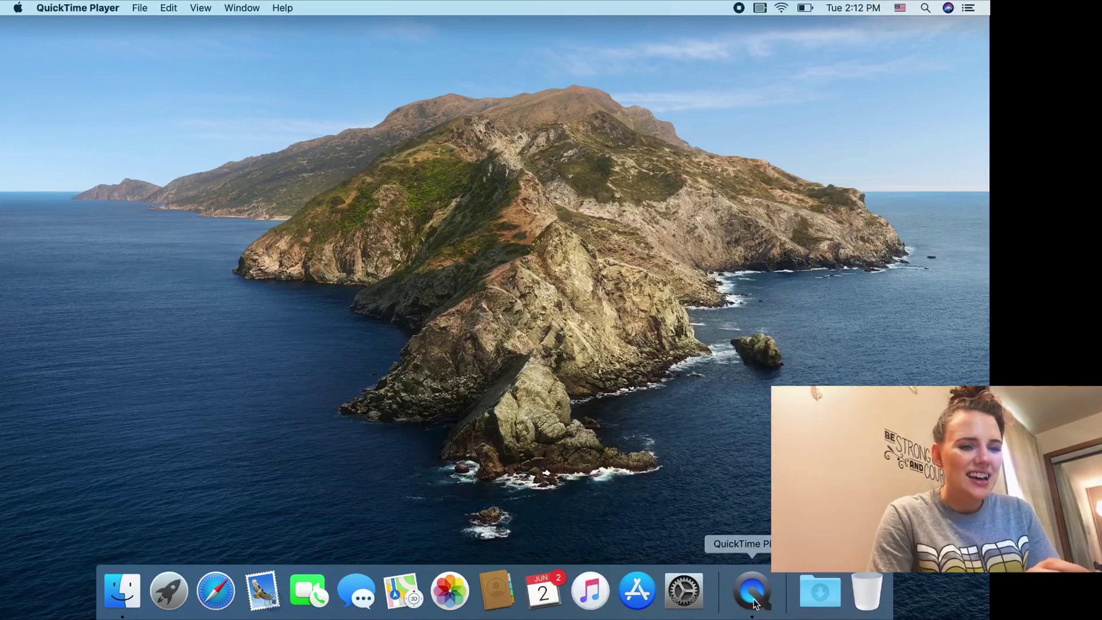
right_click(557, 601)
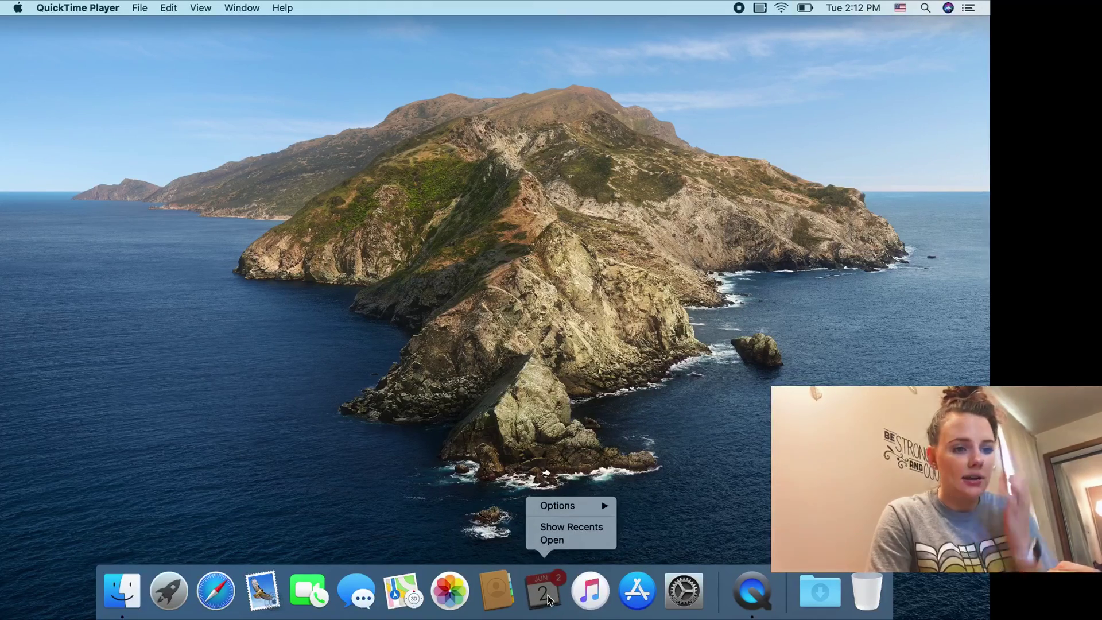
mouse_move(603, 508)
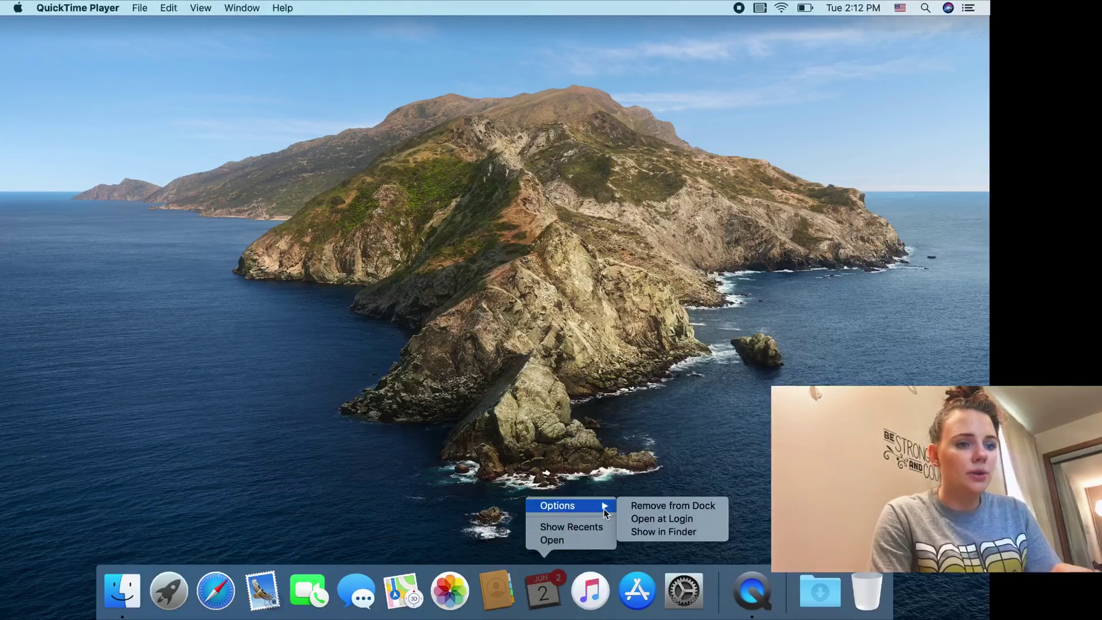
left_click(662, 507)
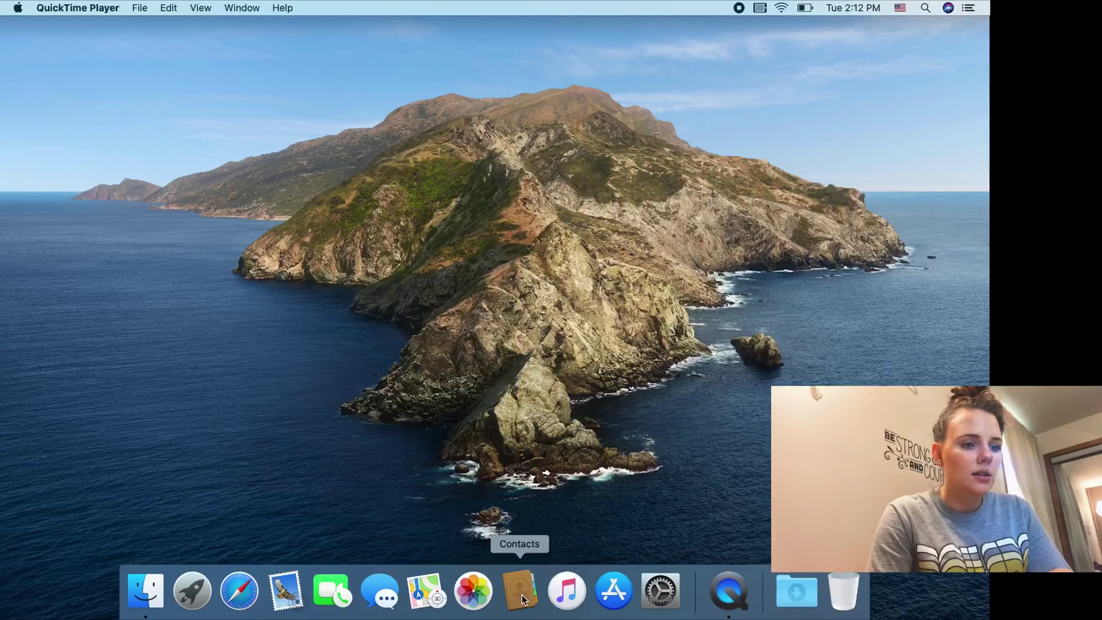
Remove the Contacts and Maps apps from the Dock.
right_click(521, 594)
mouse_move(568, 505)
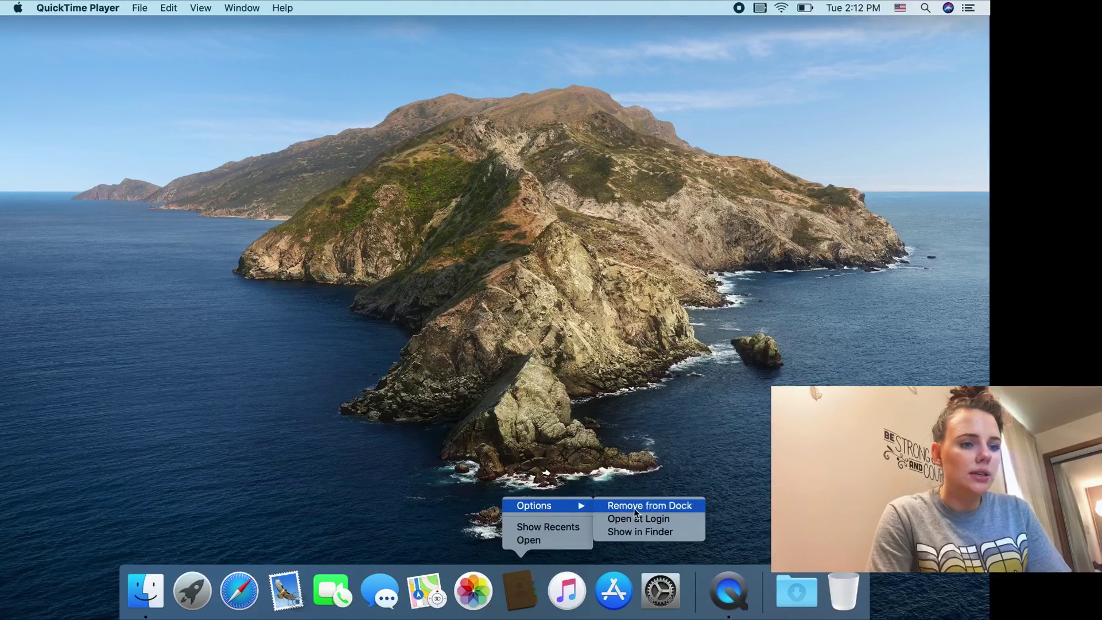
left_click(630, 508)
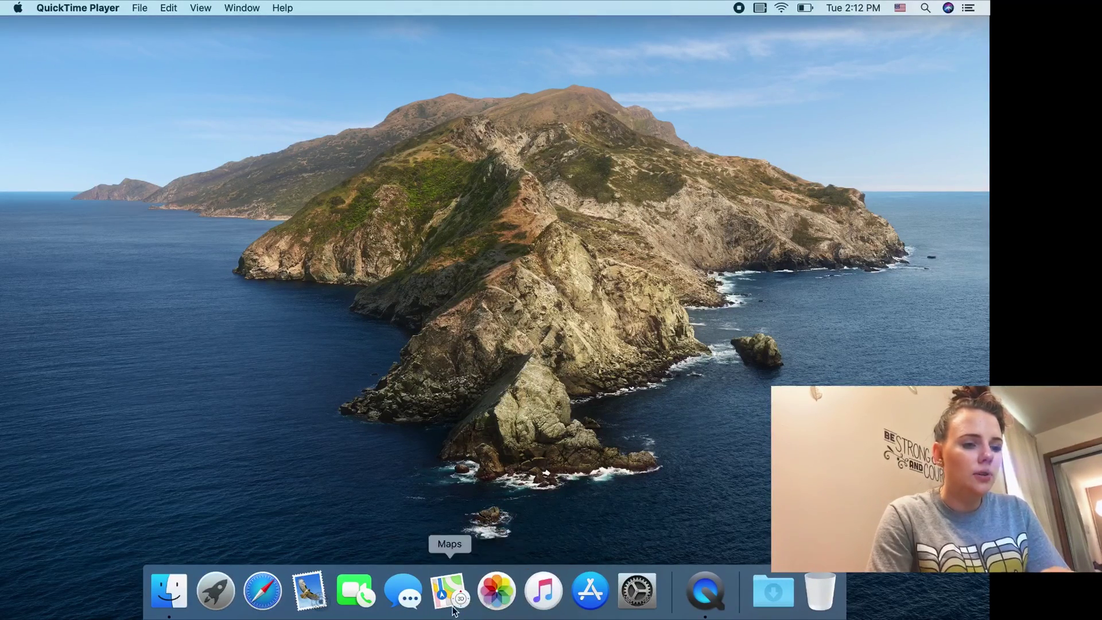
right_click(454, 608)
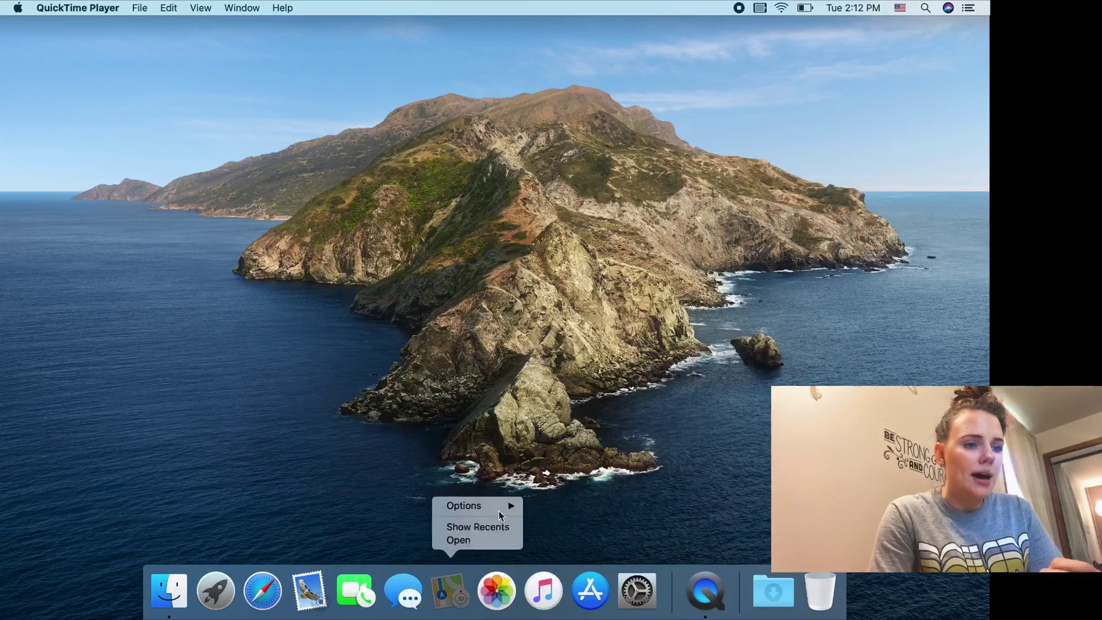
mouse_move(498, 507)
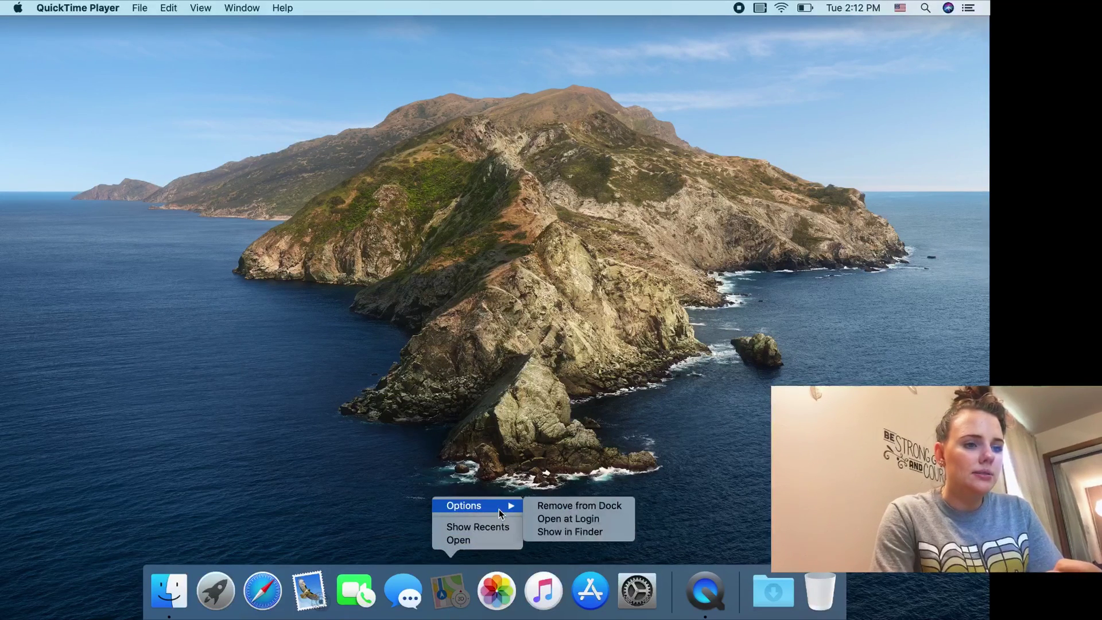
left_click(543, 507)
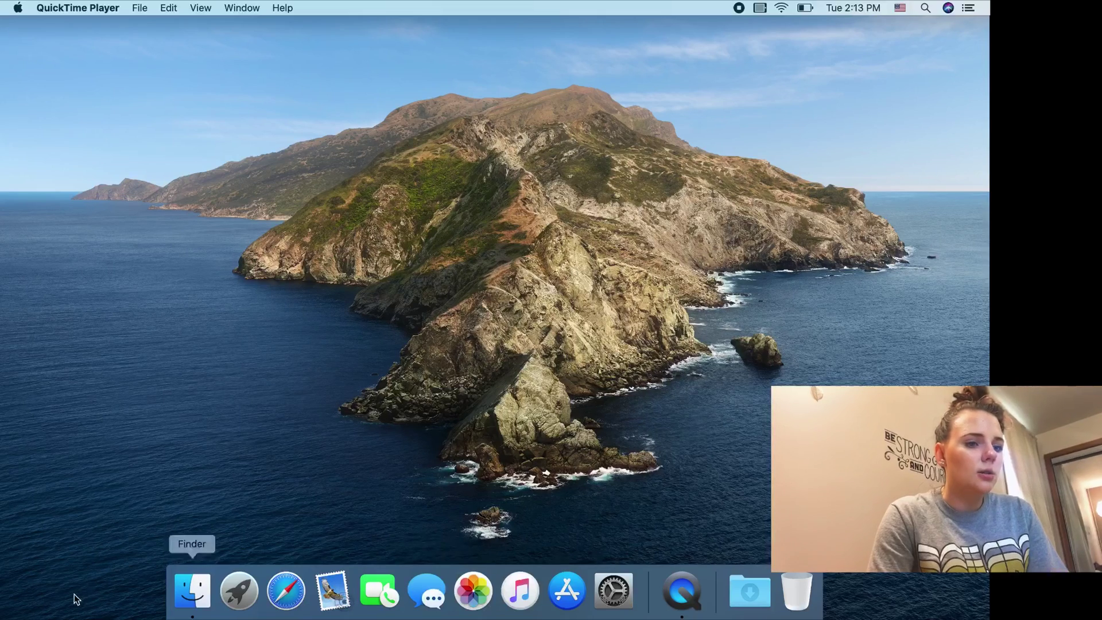
Open Finder and look through the files in Recents.
left_click(203, 607)
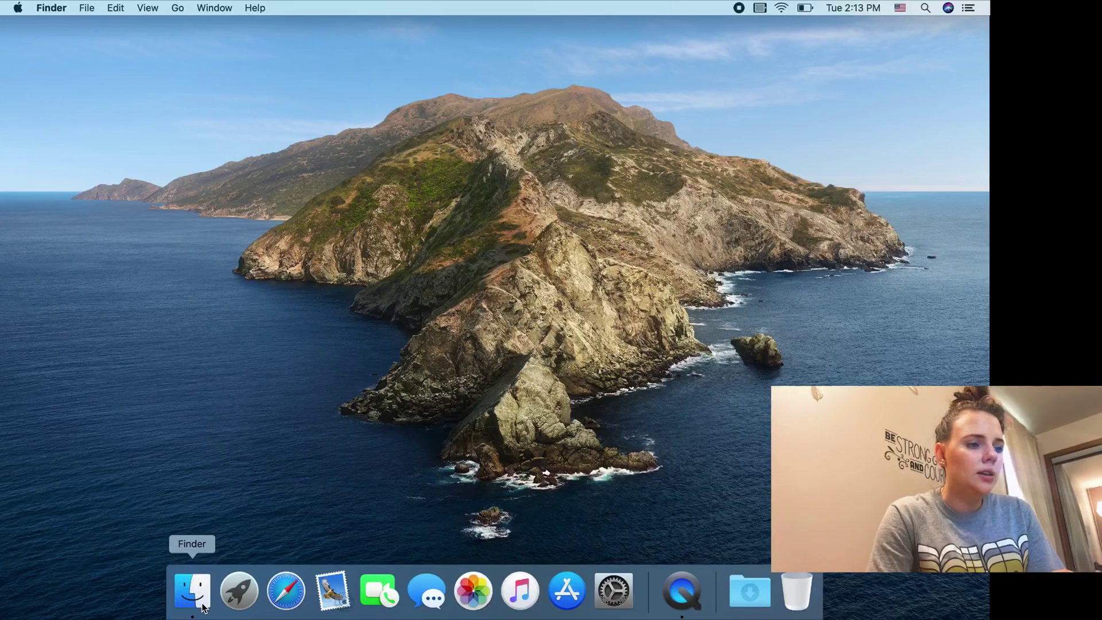
scroll(517, 252, "down", 3)
scroll(517, 252, "down", 10)
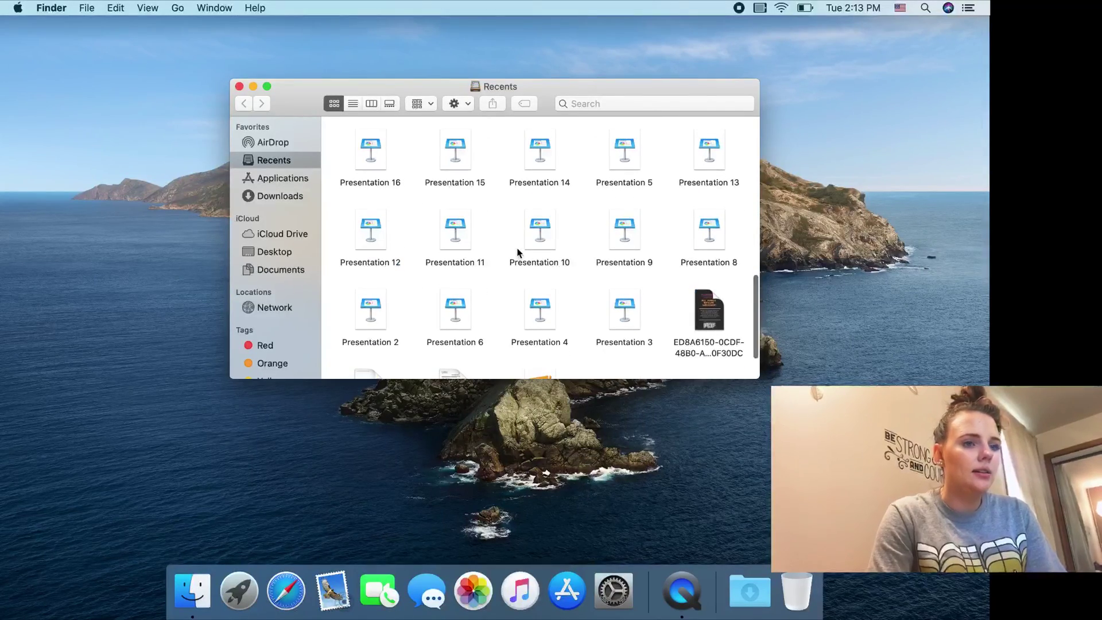
scroll(517, 253, "down", 2)
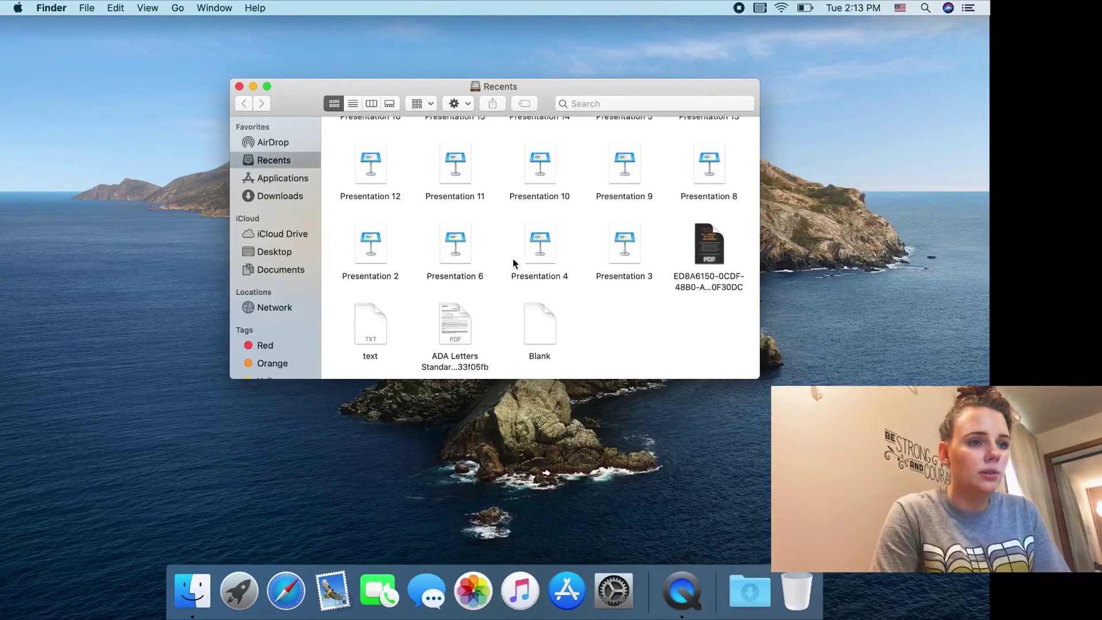
scroll(623, 313, "up", 5)
scroll(577, 292, "down", 5)
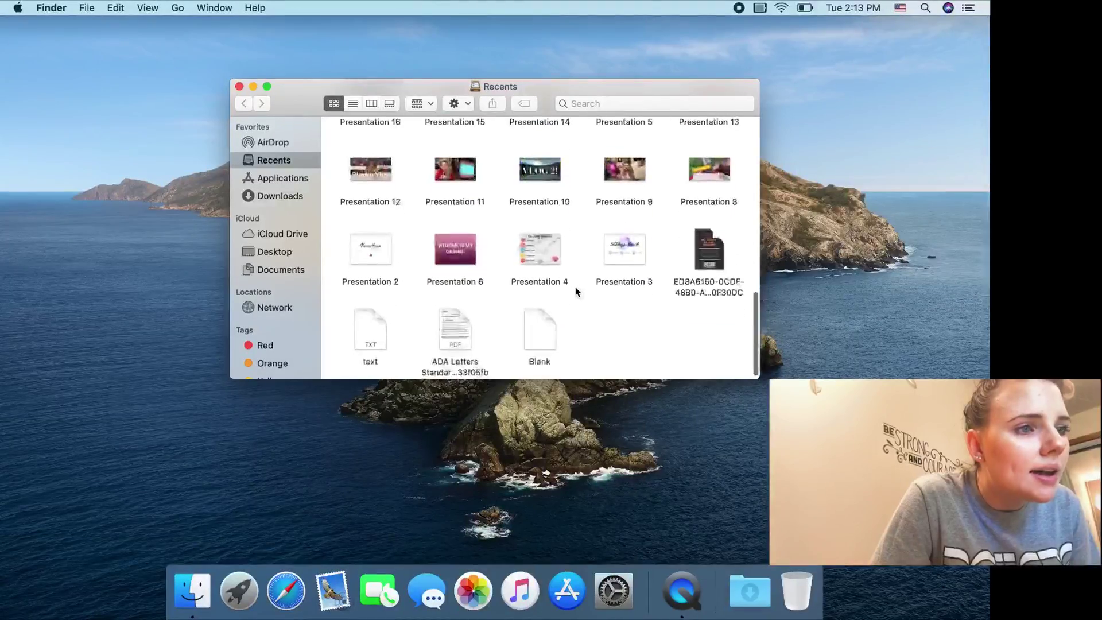
scroll(577, 292, "up", 10)
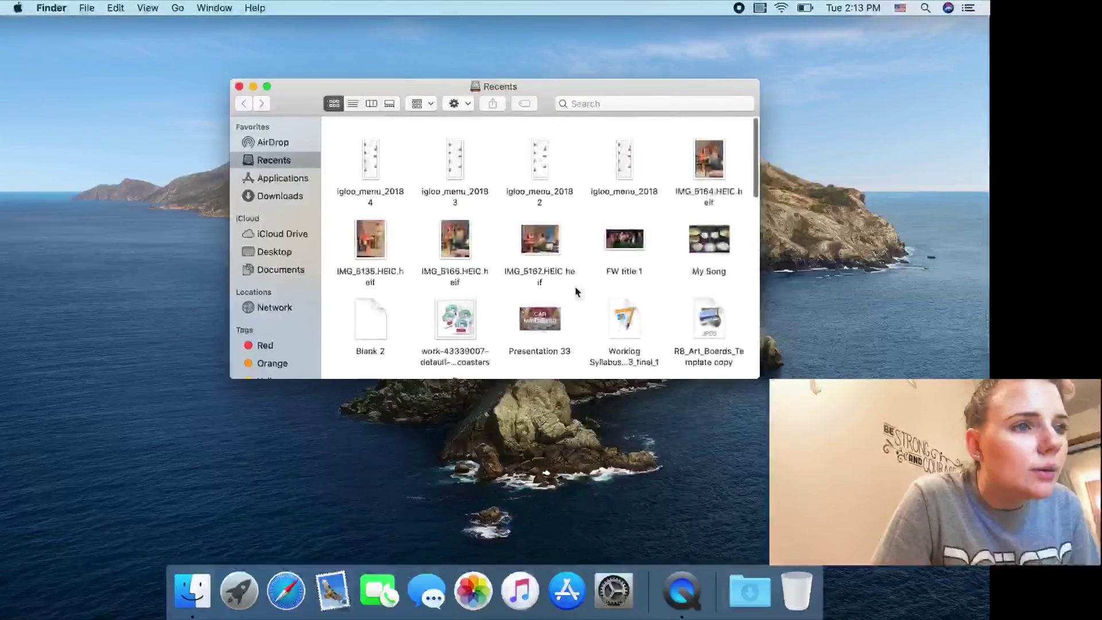
scroll(459, 270, "down", 4)
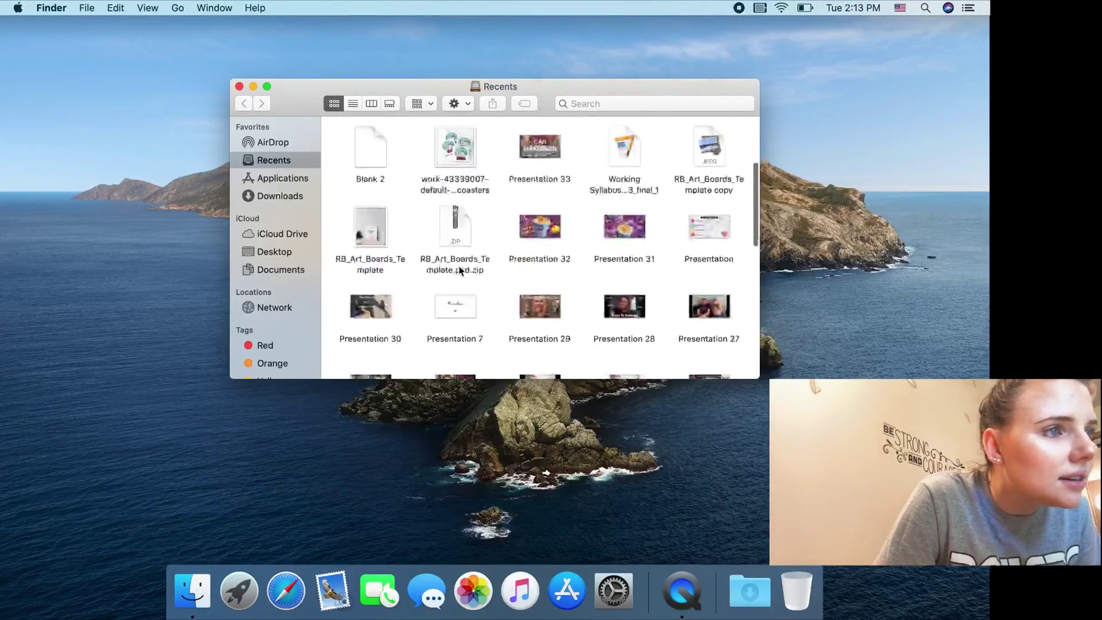
scroll(459, 270, "down", 2)
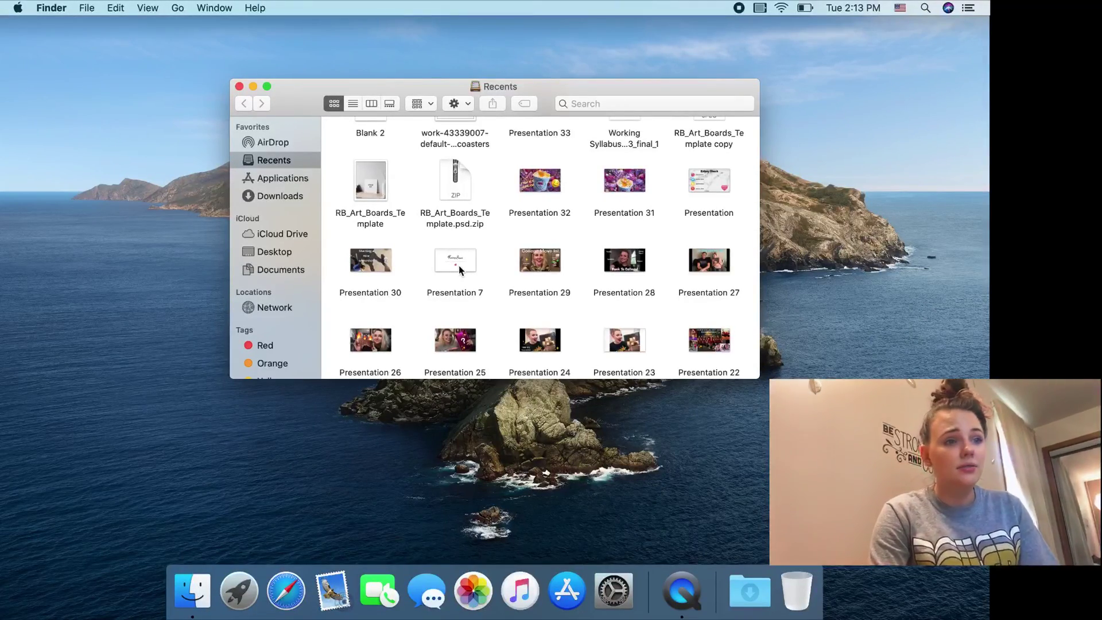
scroll(633, 199, "down", 5)
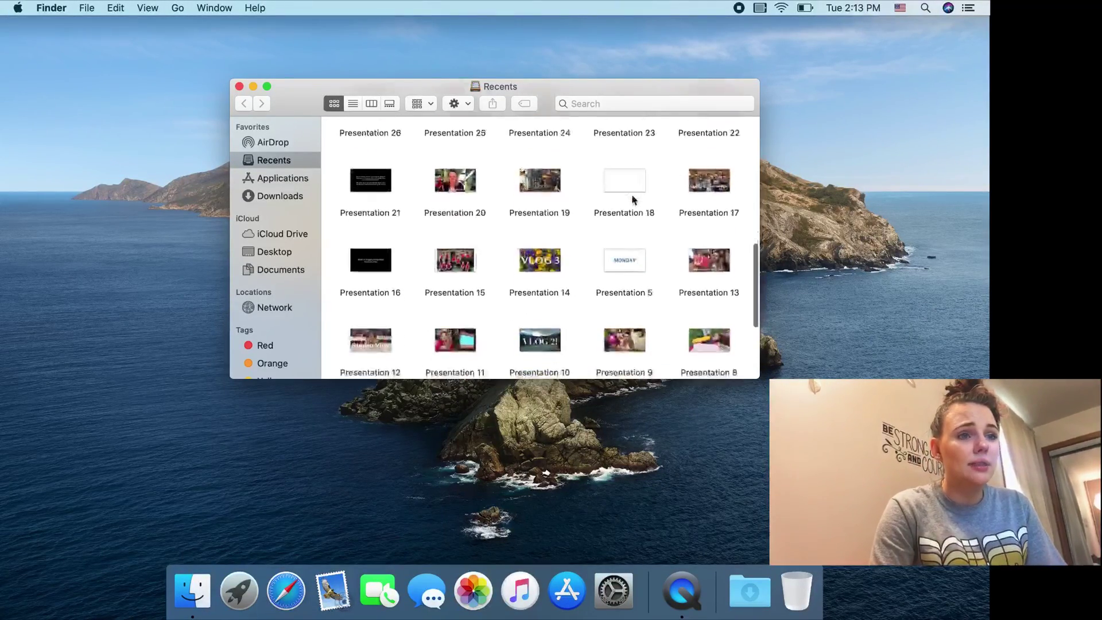
scroll(634, 200, "down", 4)
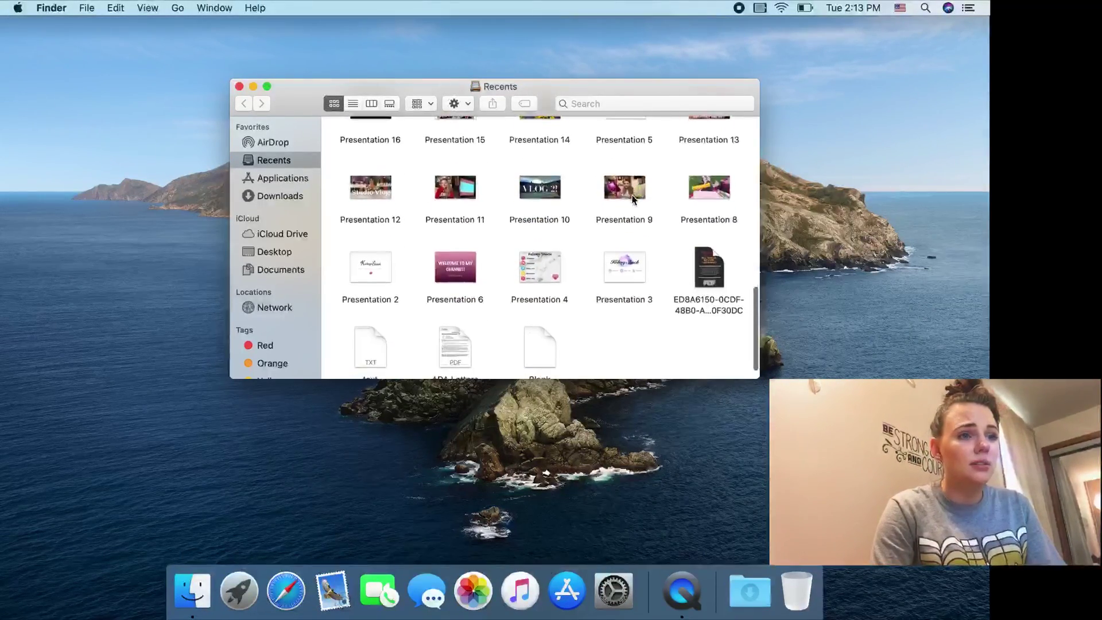
View the Applications, Downloads and AirDrop locations in Finder, and close the Finder window.
left_click(308, 74)
left_click(281, 177)
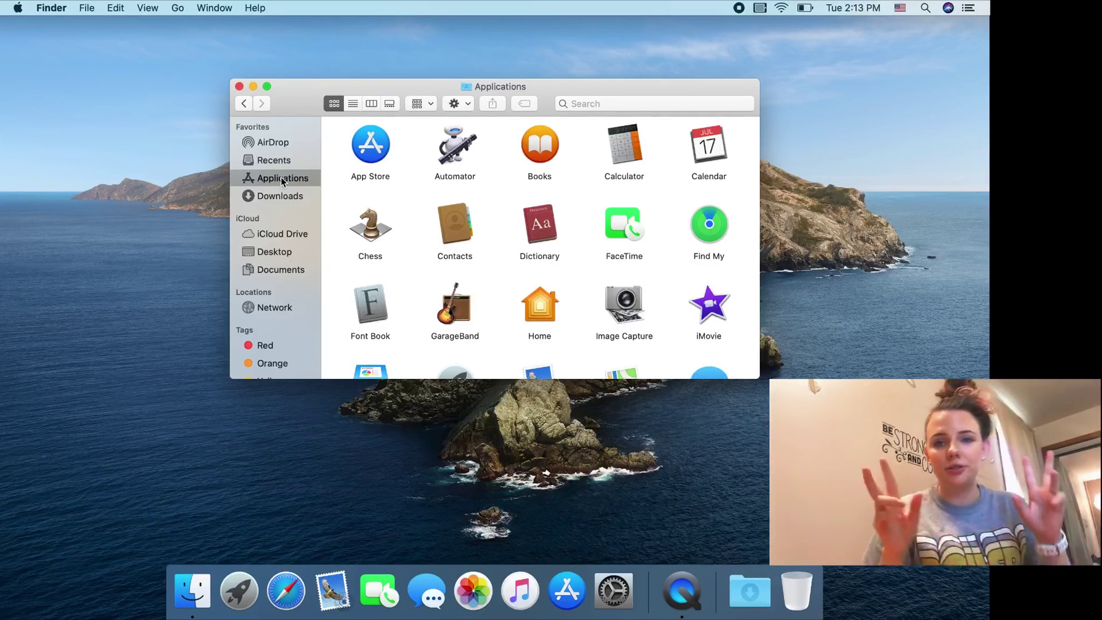
left_click(272, 197)
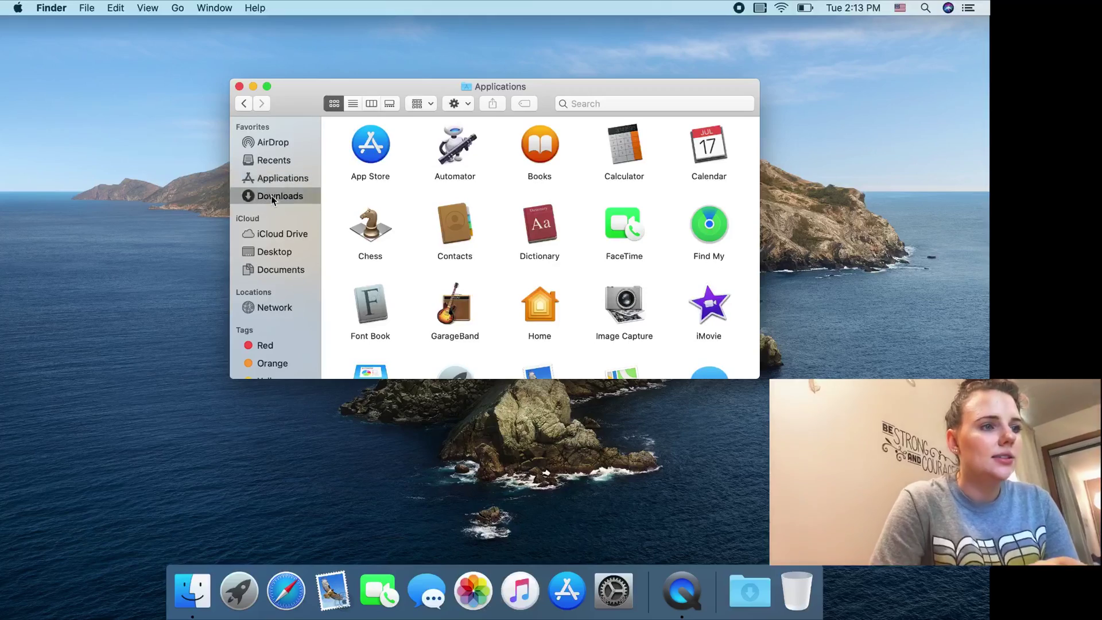
left_click(273, 143)
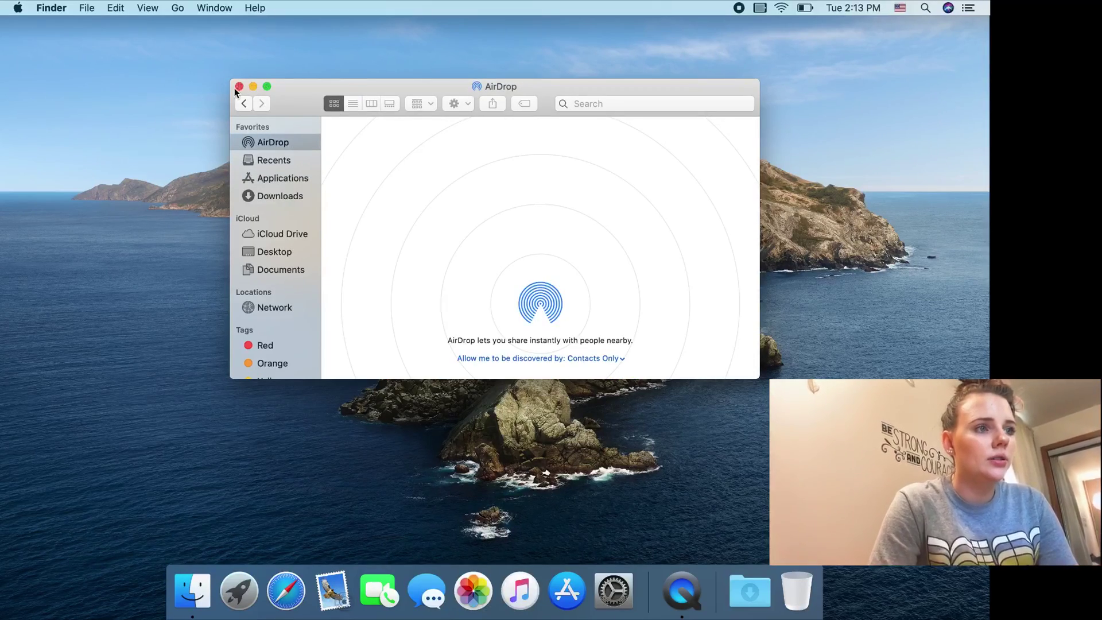
left_click(238, 87)
View the installed apps in Launchpad and close it.
left_click(243, 597)
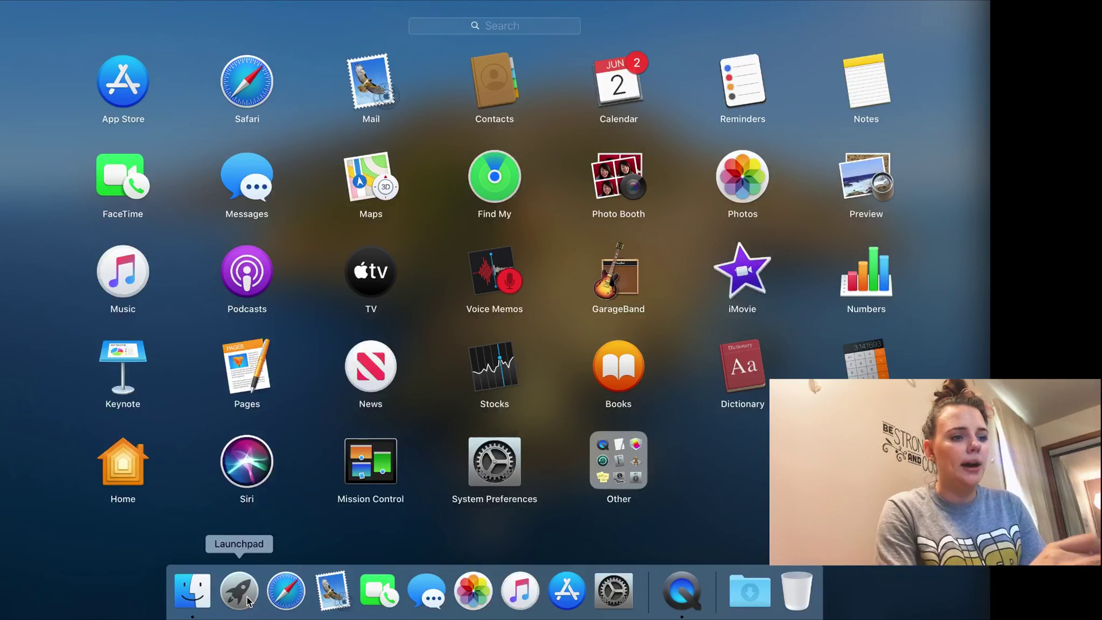
scroll(636, 257, "right", 2)
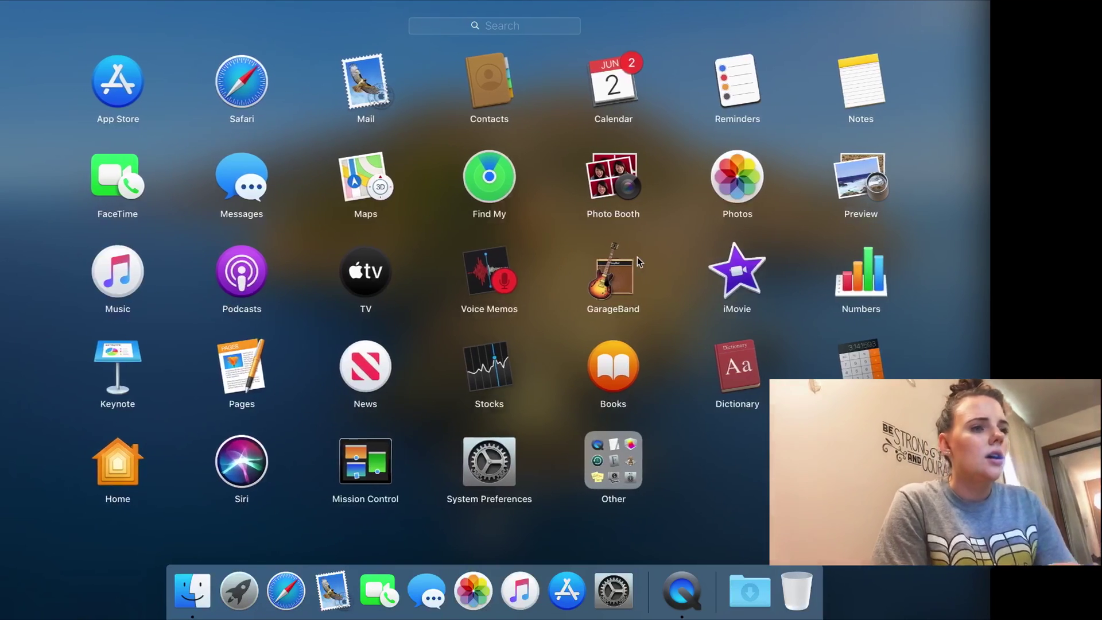
scroll(637, 256, "left", 2)
scroll(635, 258, "right", 3)
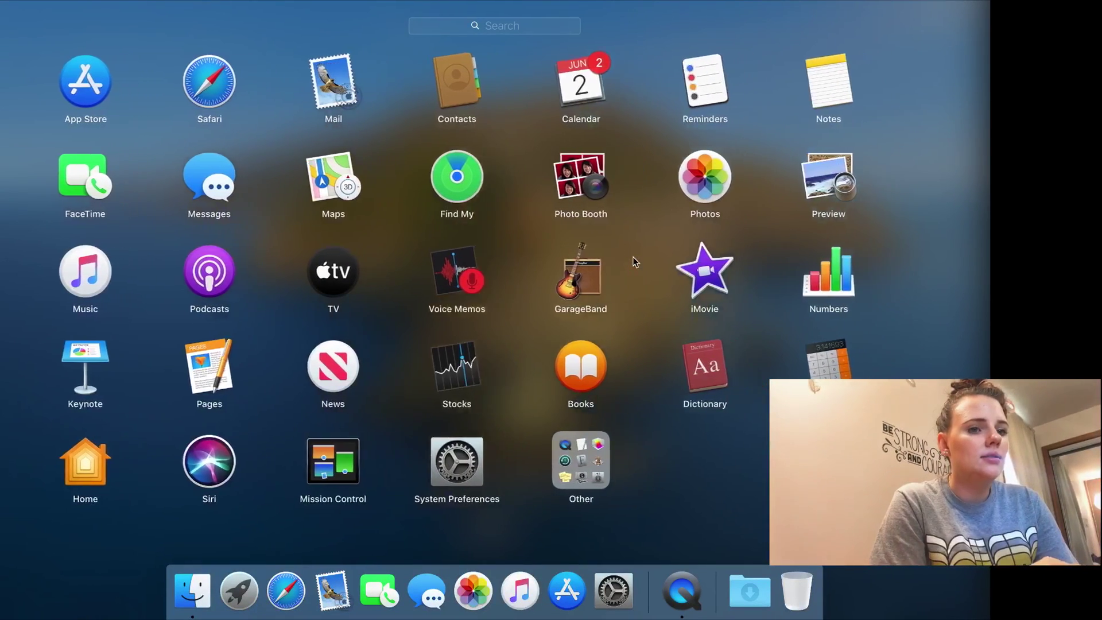
scroll(633, 260, "left", 3)
scroll(634, 261, "left", 3)
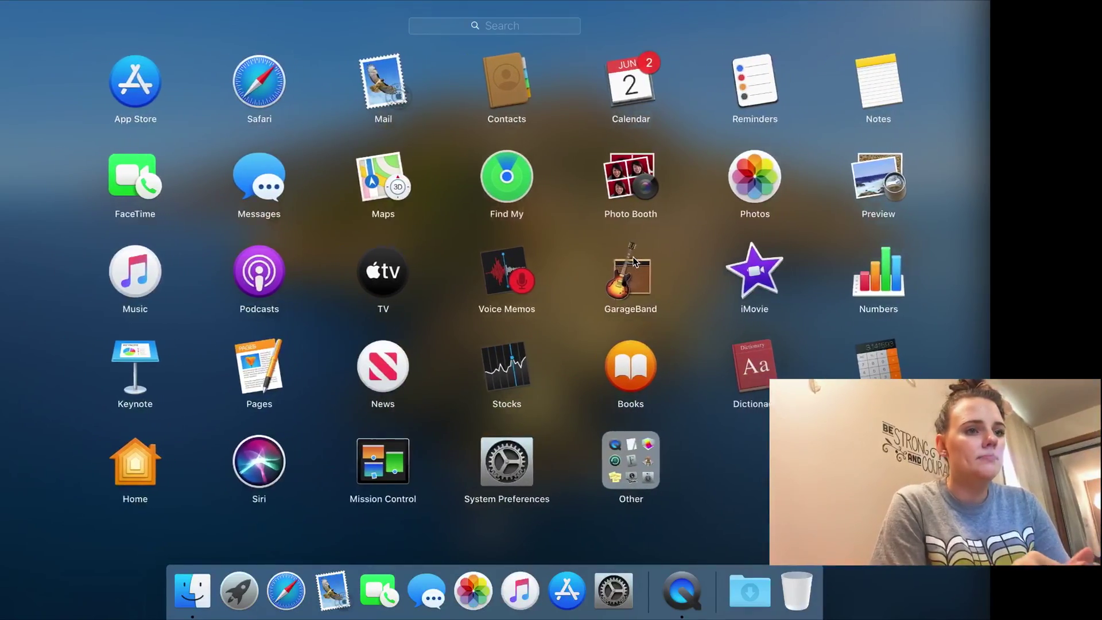
left_click(244, 592)
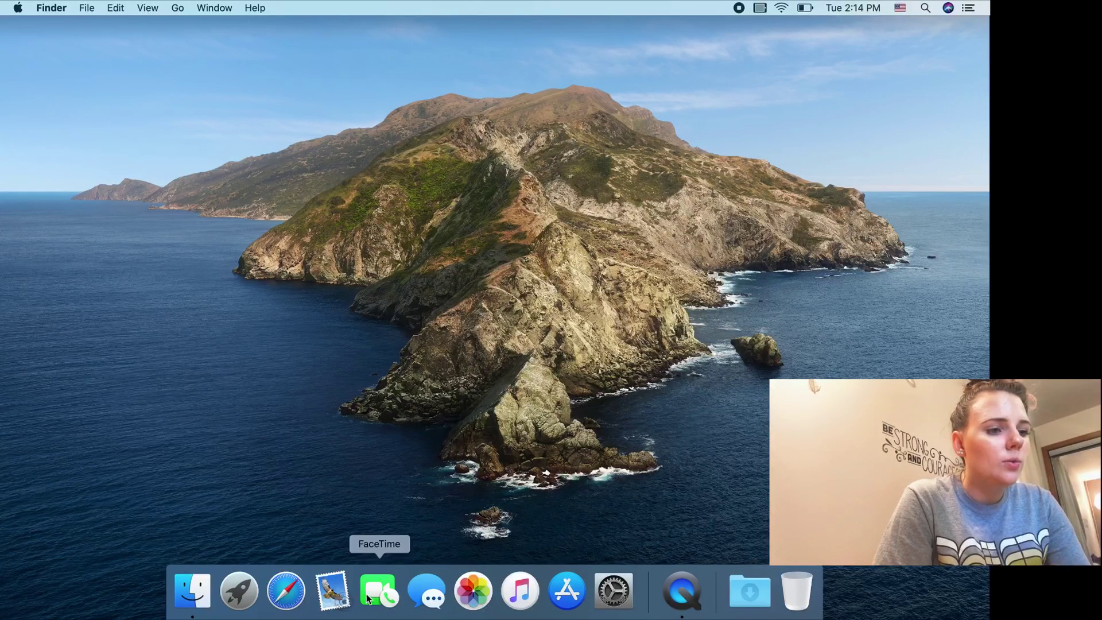
Open Mail to view the inbox and close its window.
left_click(342, 591)
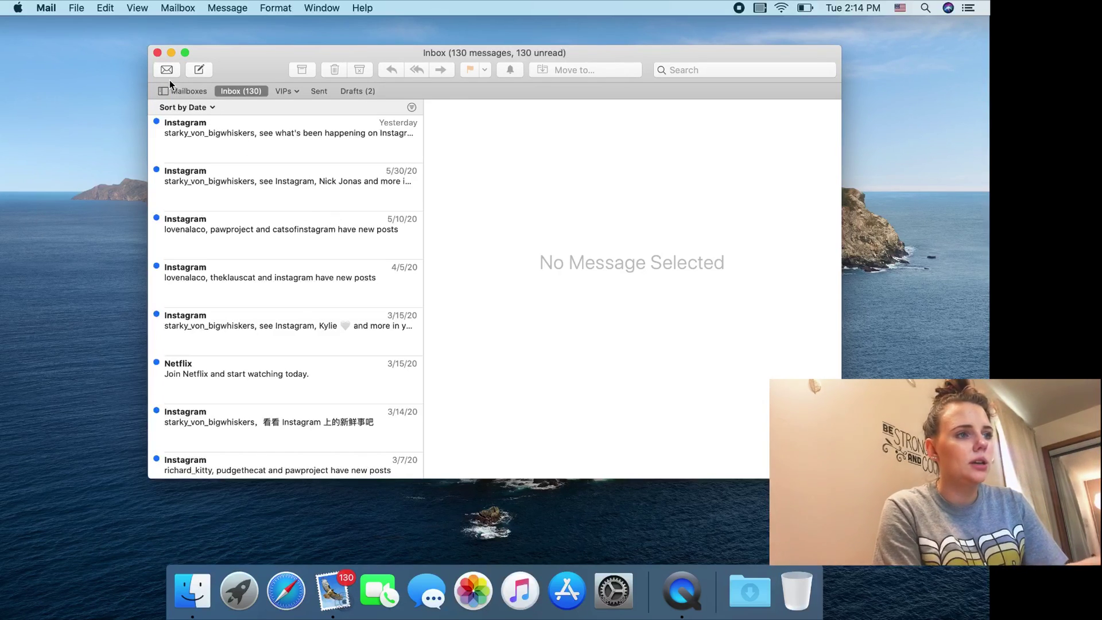
left_click(158, 53)
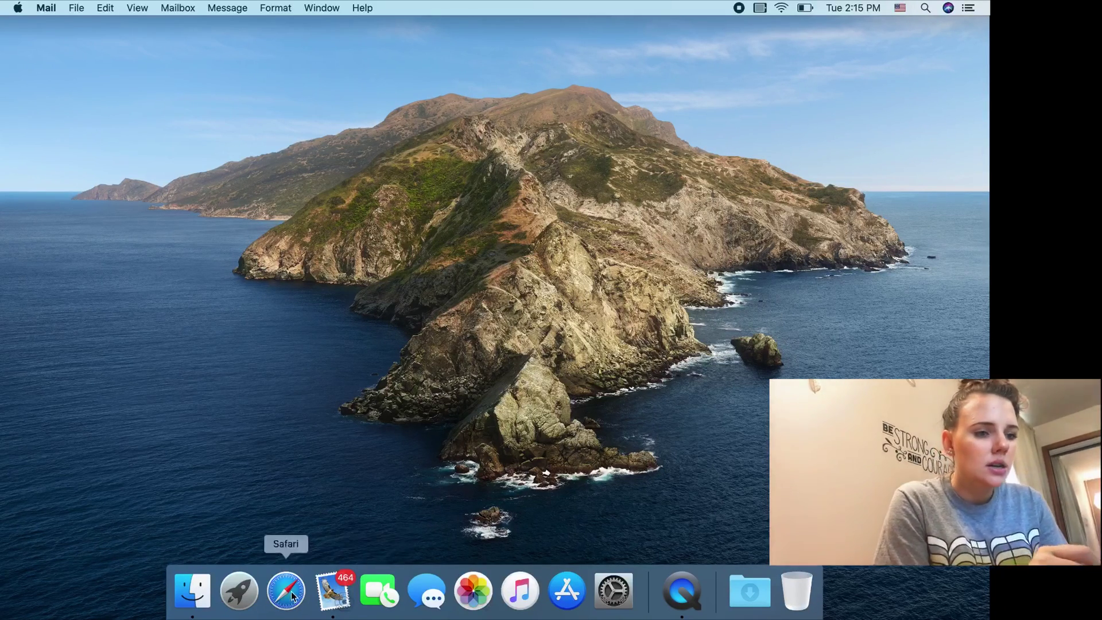
Switch to Safari and move its window slightly down and to the left on the desktop.
left_click(273, 599)
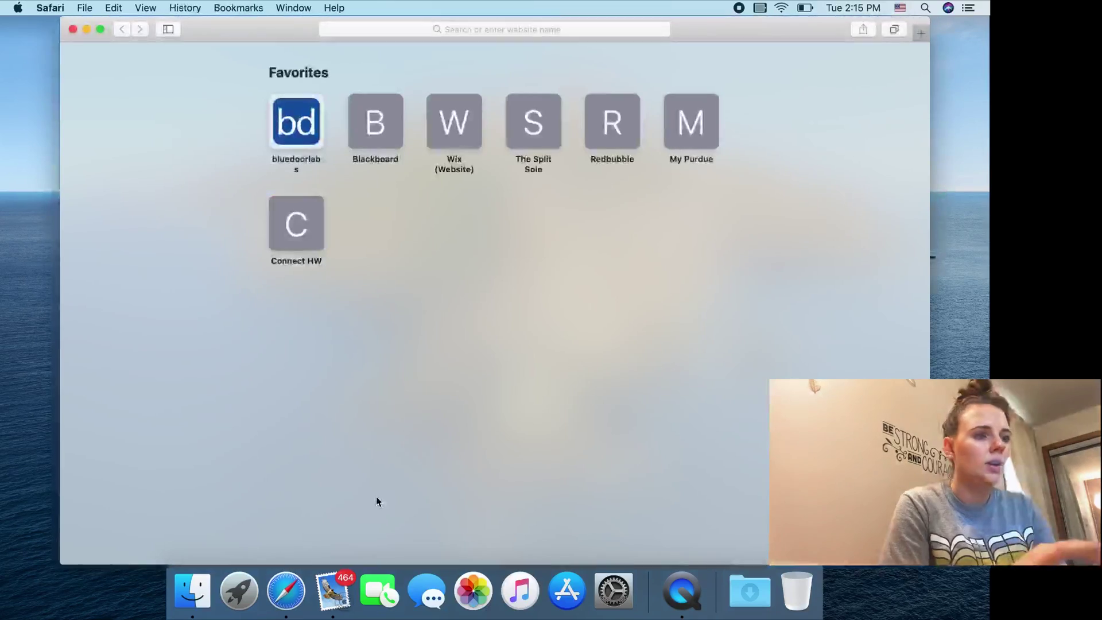
left_click(394, 148)
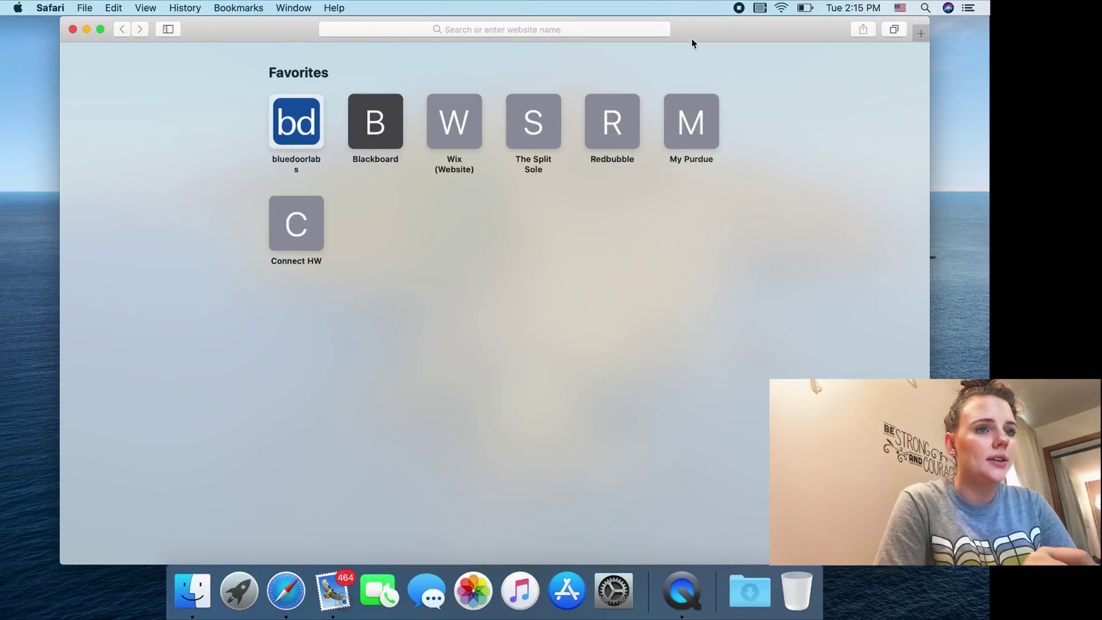
mouse_move(715, 26)
left_mouse_down()
mouse_move(691, 56)
mouse_move(697, 35)
left_mouse_up()
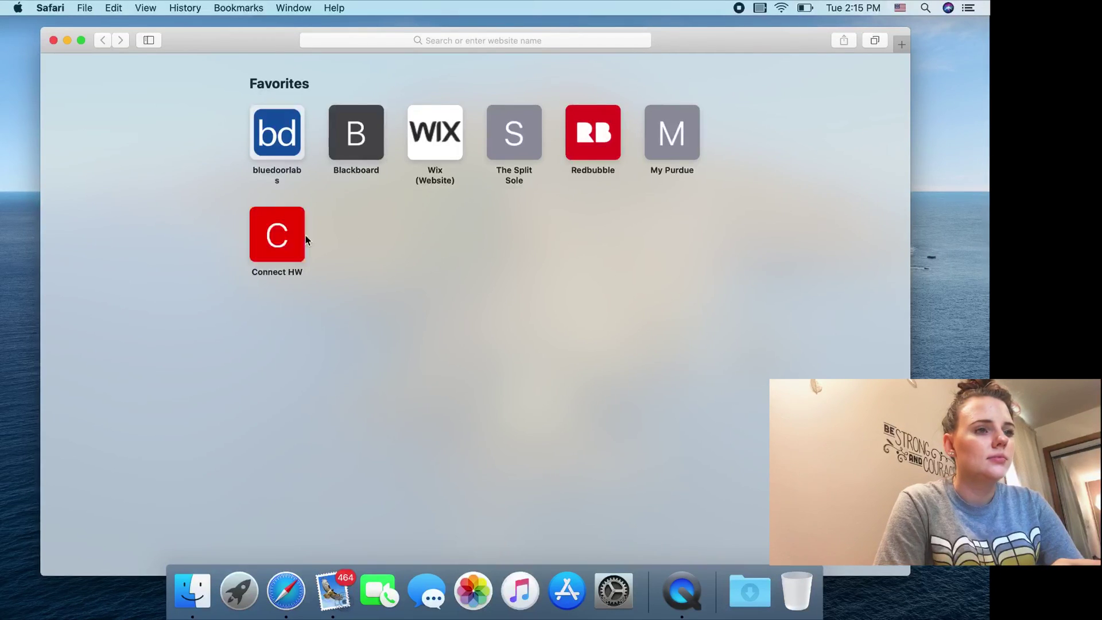
Search the web for "flip io screen saver" and open the Fliqlo - Flip Clock App and Screensaver result.
left_click(439, 41)
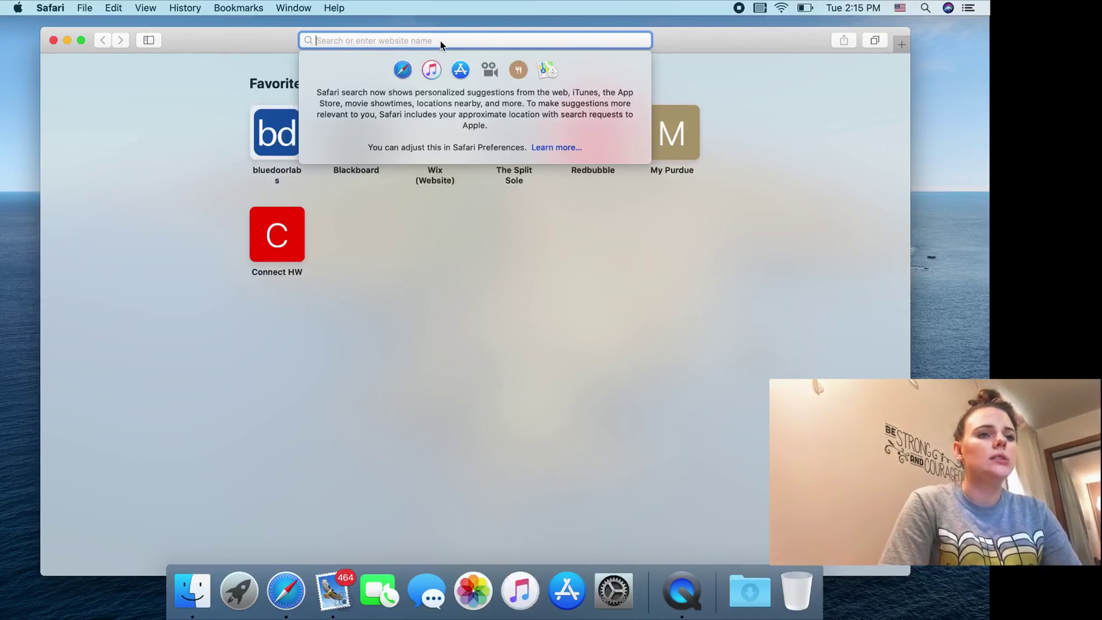
type("flip")
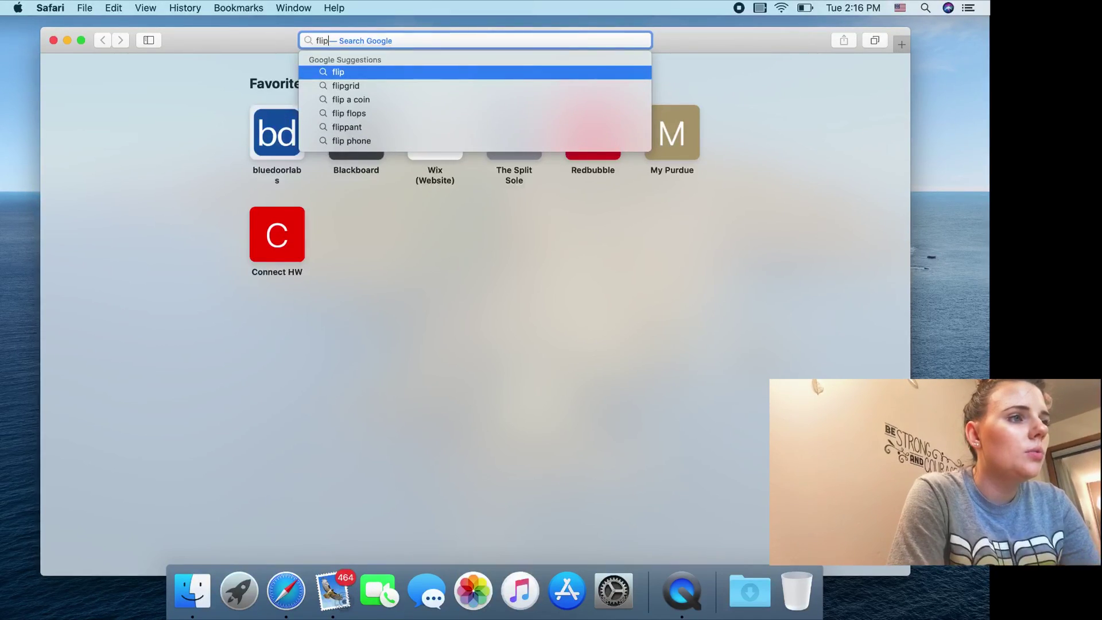
type("io")
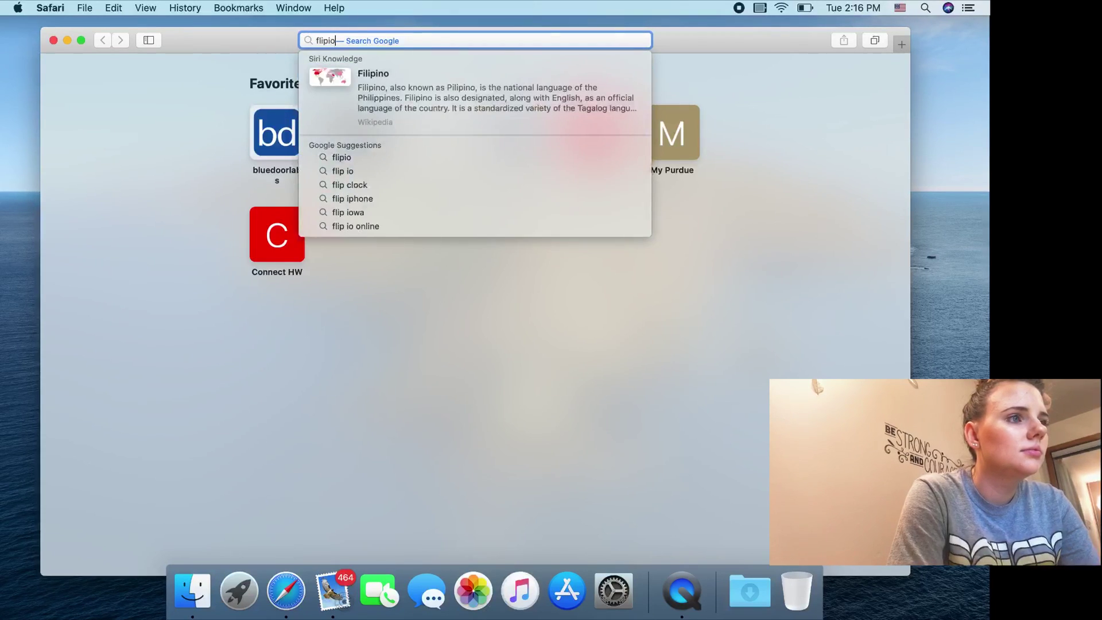
key("BackSpace")
key("BackSpace")
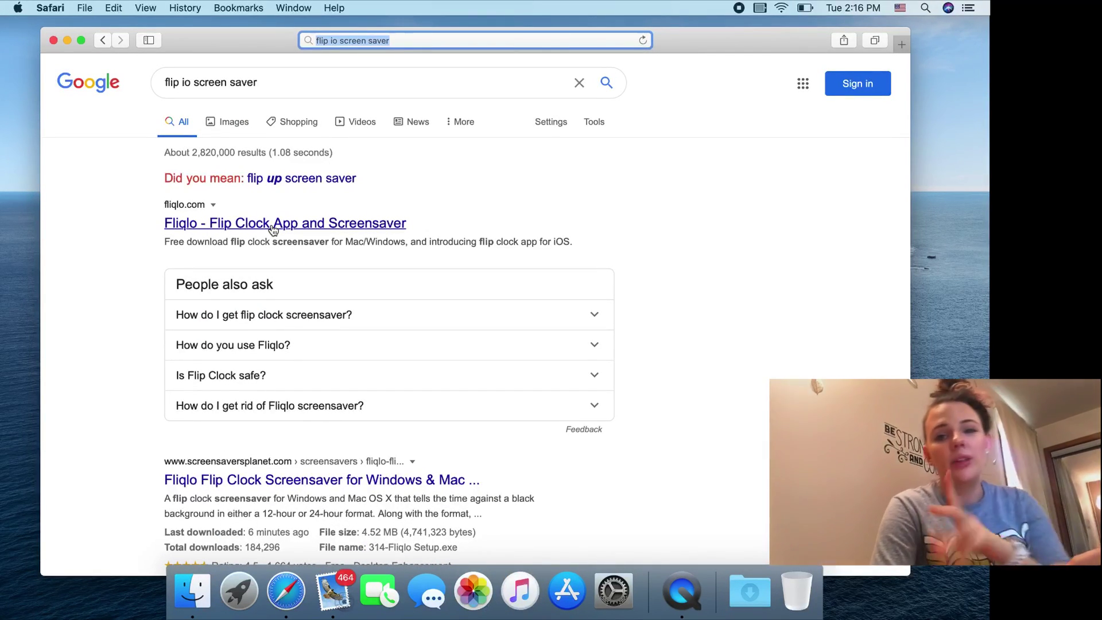
left_click(337, 228)
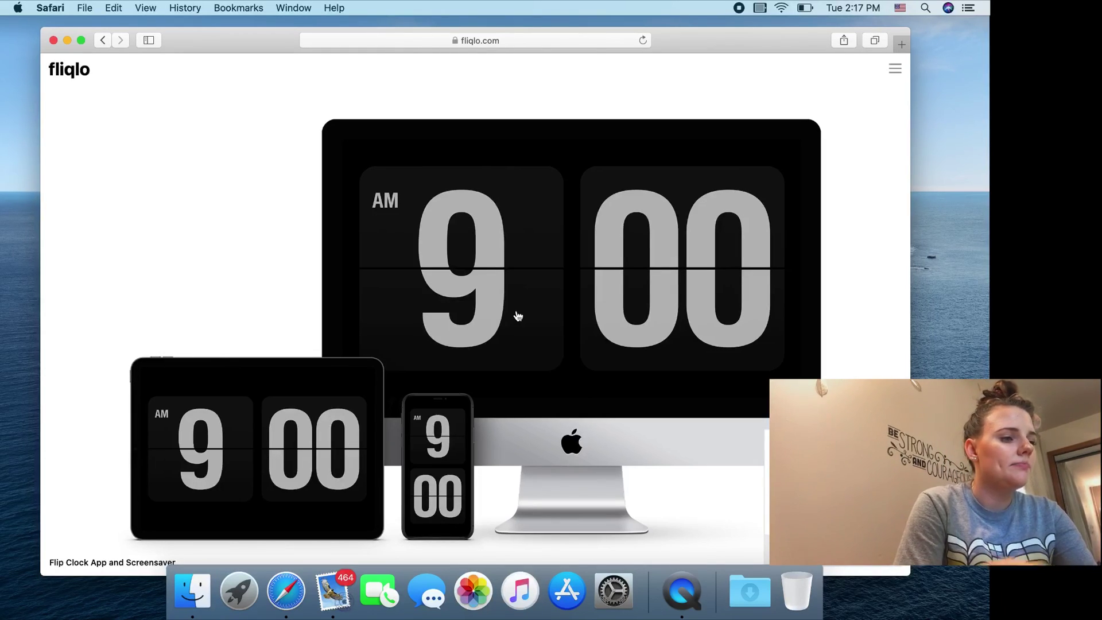
Go from the Fliqlo home page to its Mac/Windows screensaver page.
scroll(563, 344, "down", 2)
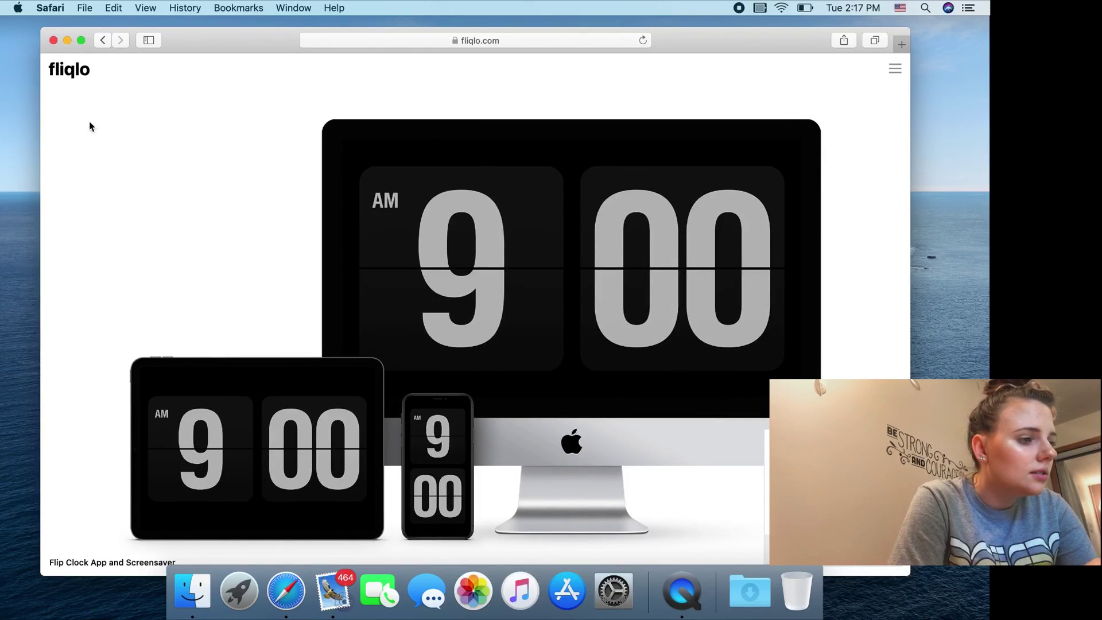
scroll(182, 187, "down", 2)
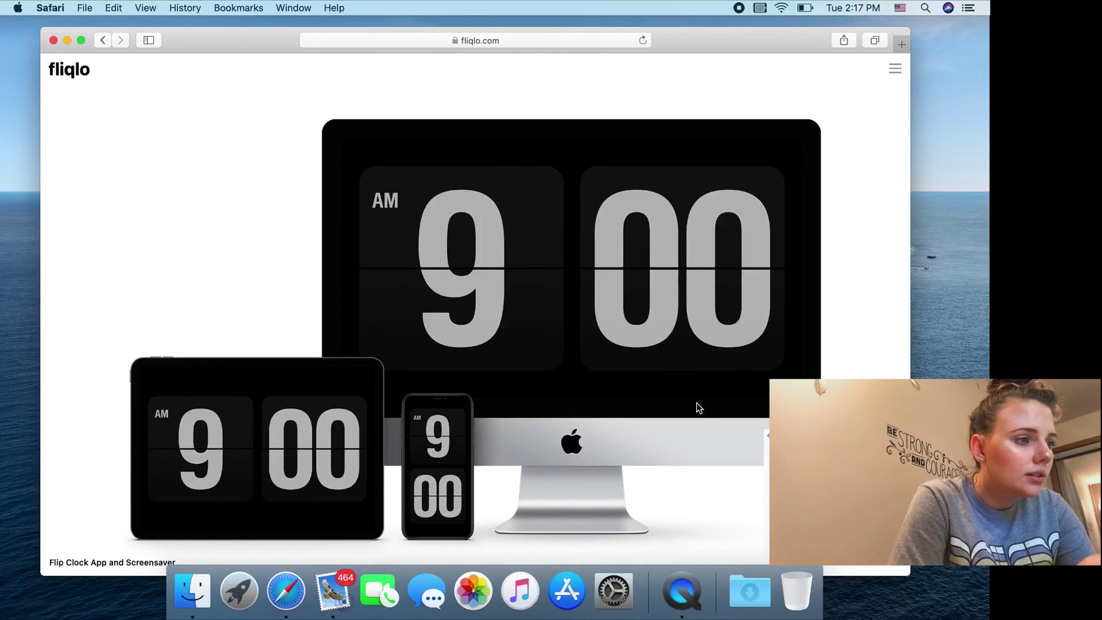
scroll(697, 402, "down", 2)
scroll(282, 296, "down", 2)
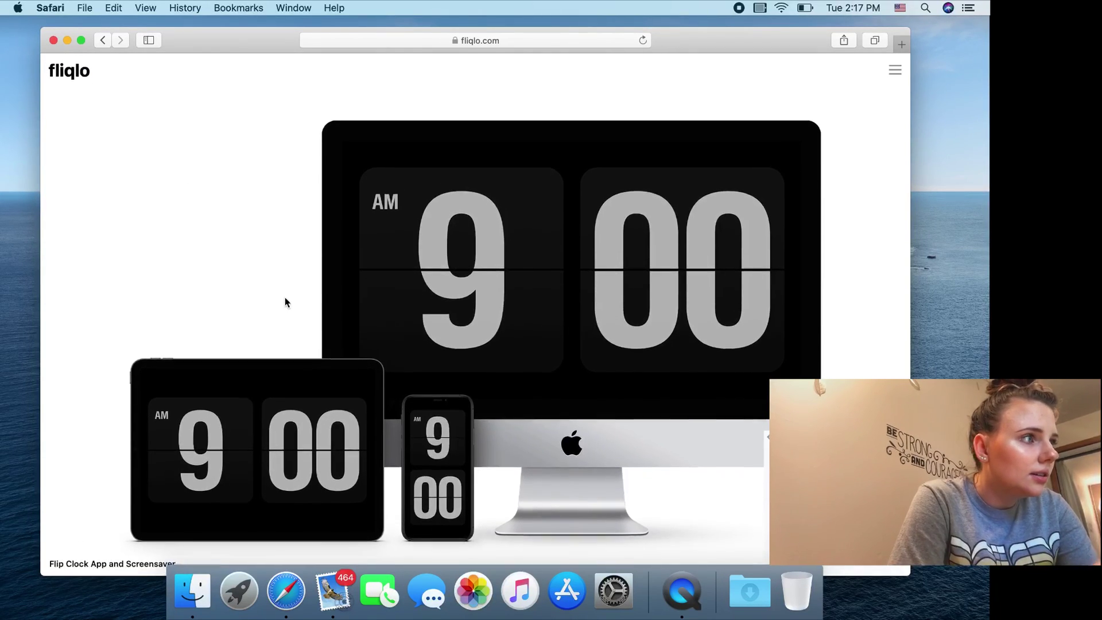
left_click(904, 70)
Download Fliqlo version 1.8.3 for Mac and allow downloads from fliqlo.com.
scroll(512, 396, "down", 5)
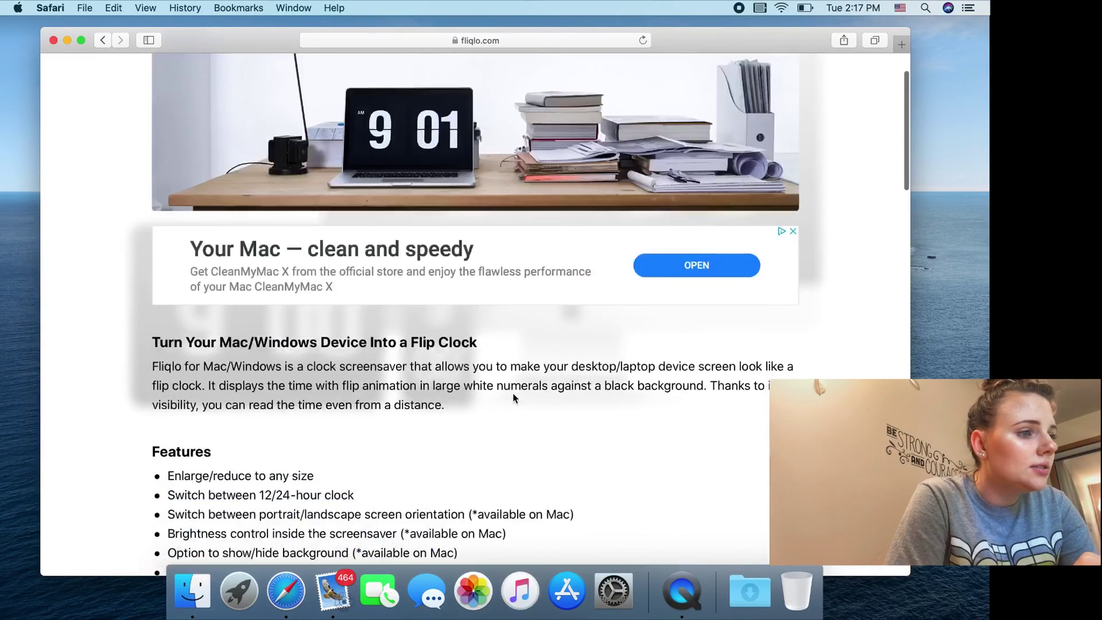
scroll(513, 397, "down", 10)
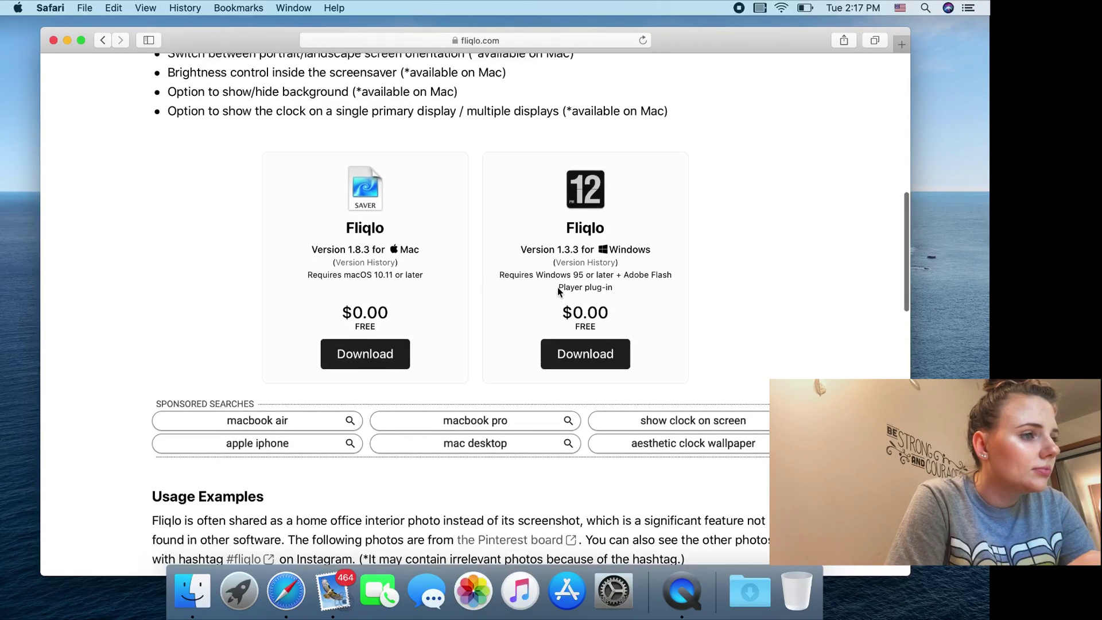
left_click(381, 355)
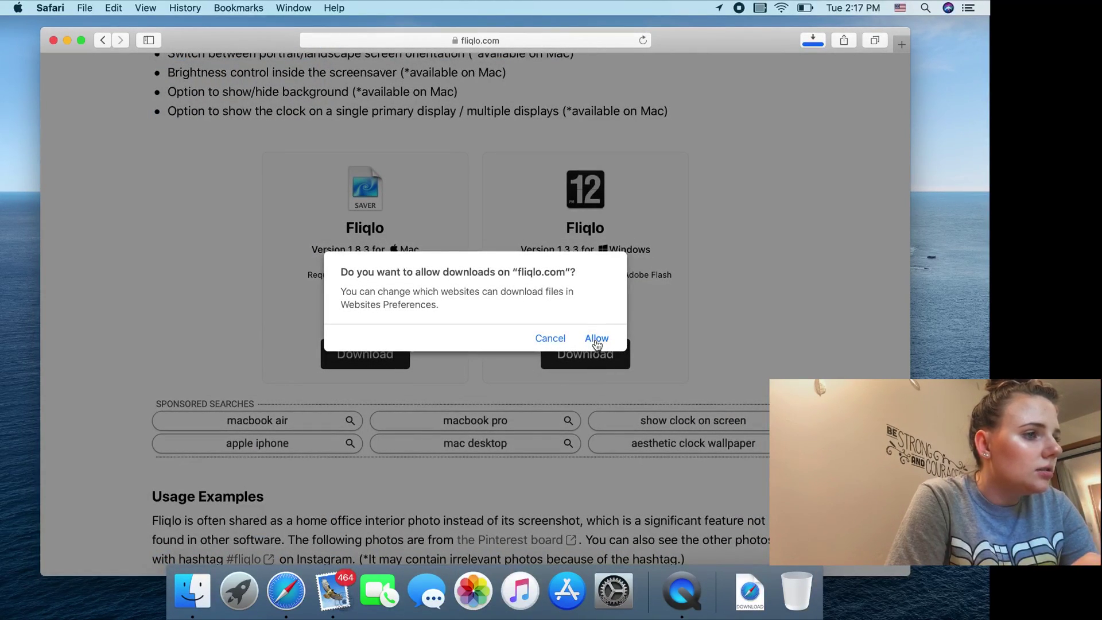
left_click(595, 338)
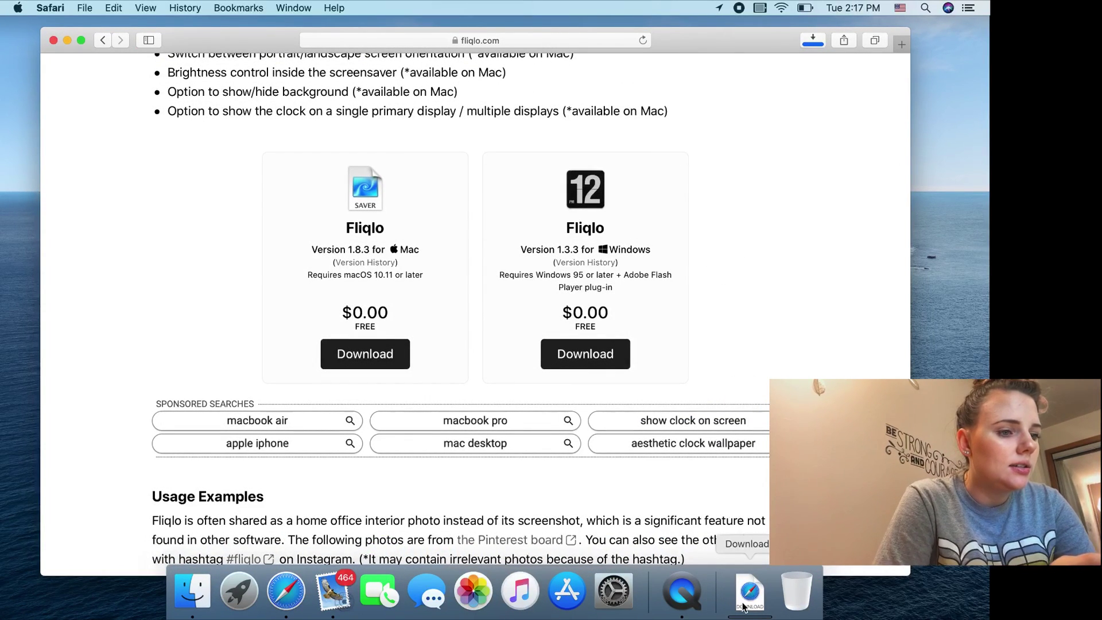
Switch to System Preferences, hide all other apps' windows, and open the Desktop & Screen Saver settings.
left_click(613, 591)
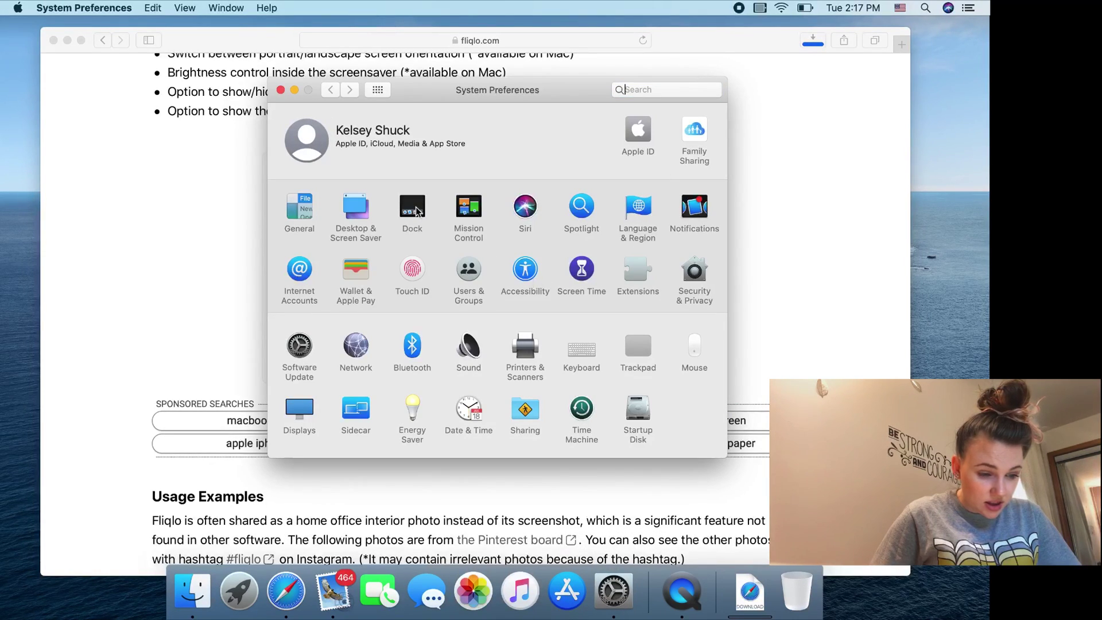
key("alt+super+h")
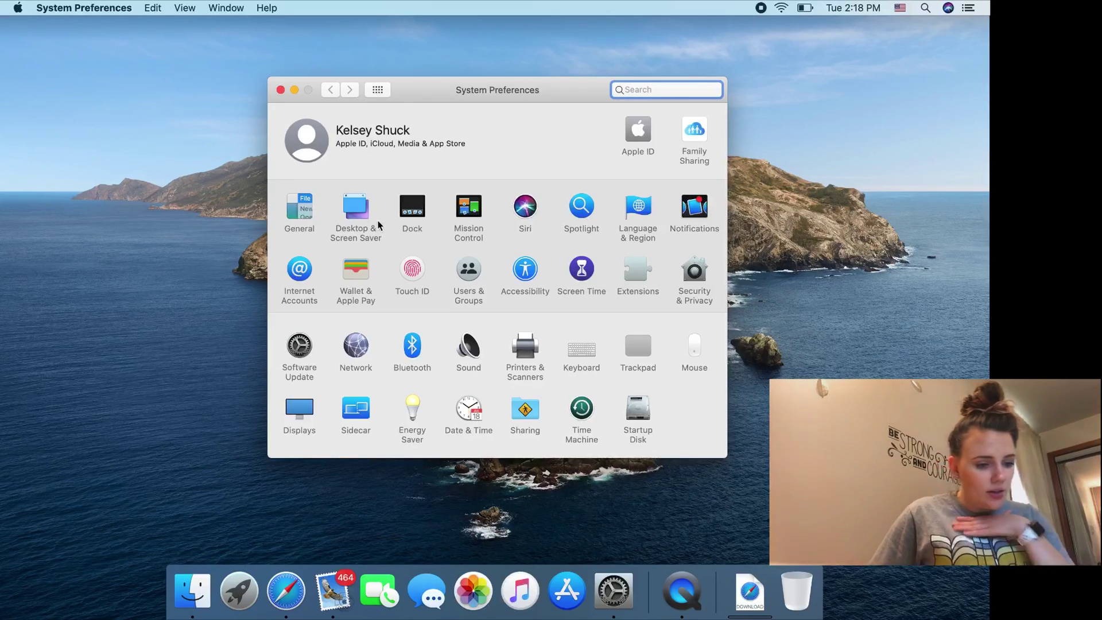
left_click(350, 201)
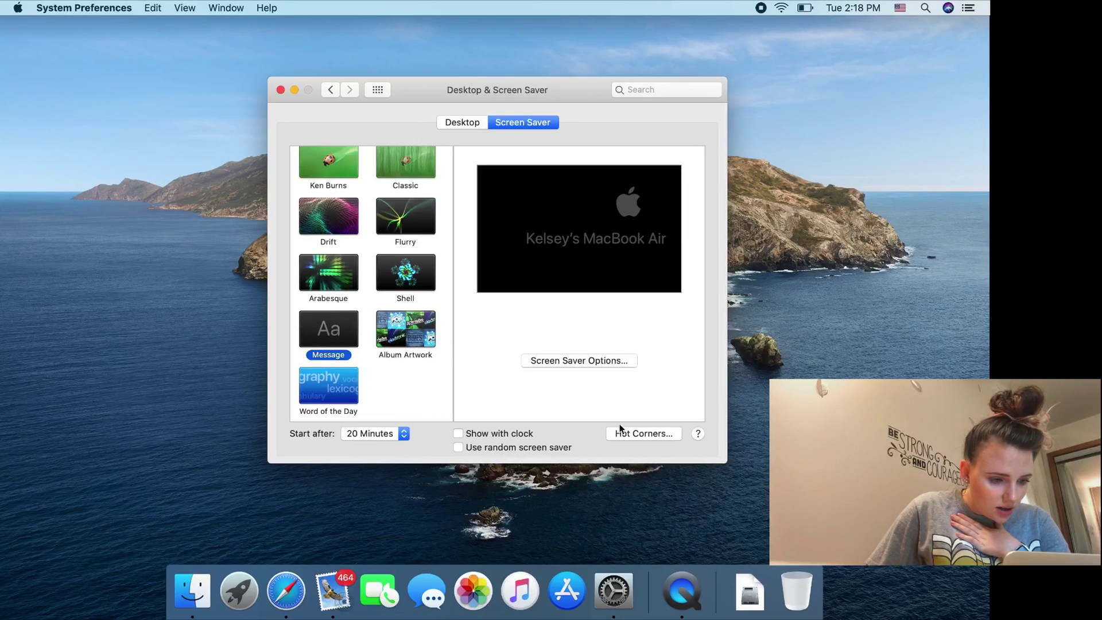
Open the downloaded Fliqlo 1.8.3.dmg and set the Fliqlo screen saver to start after 20 minutes.
left_click(755, 602)
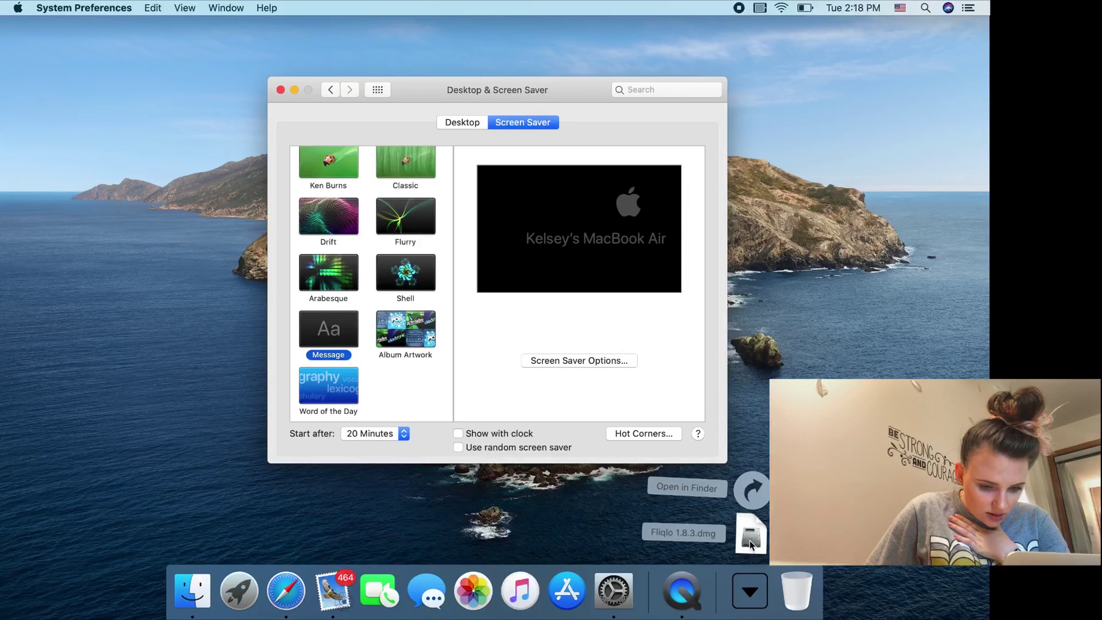
left_click(750, 544)
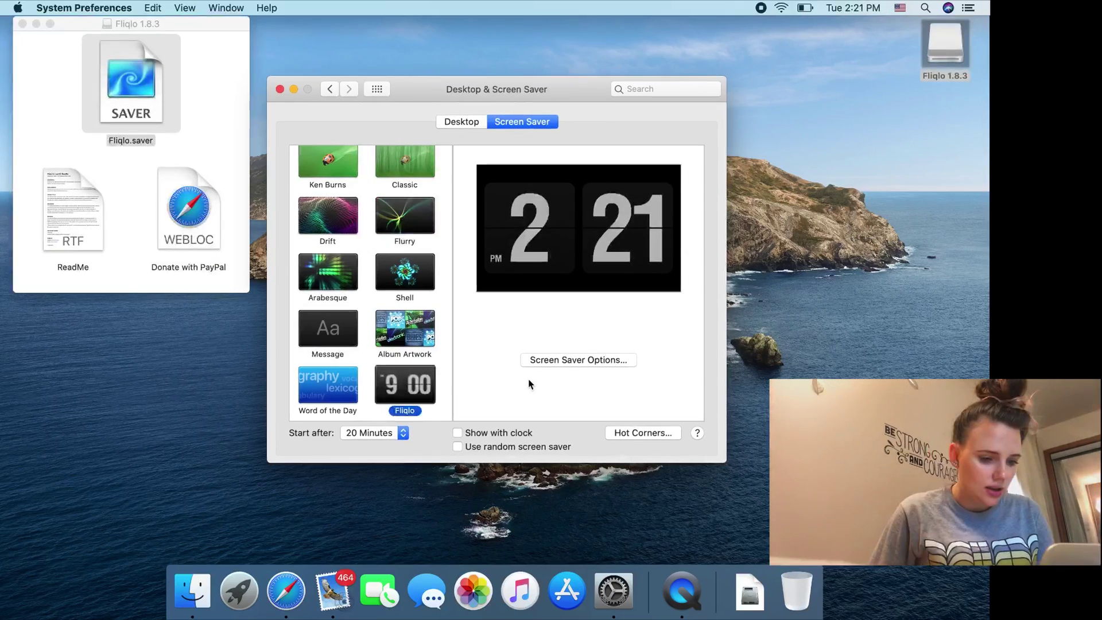
left_click(404, 436)
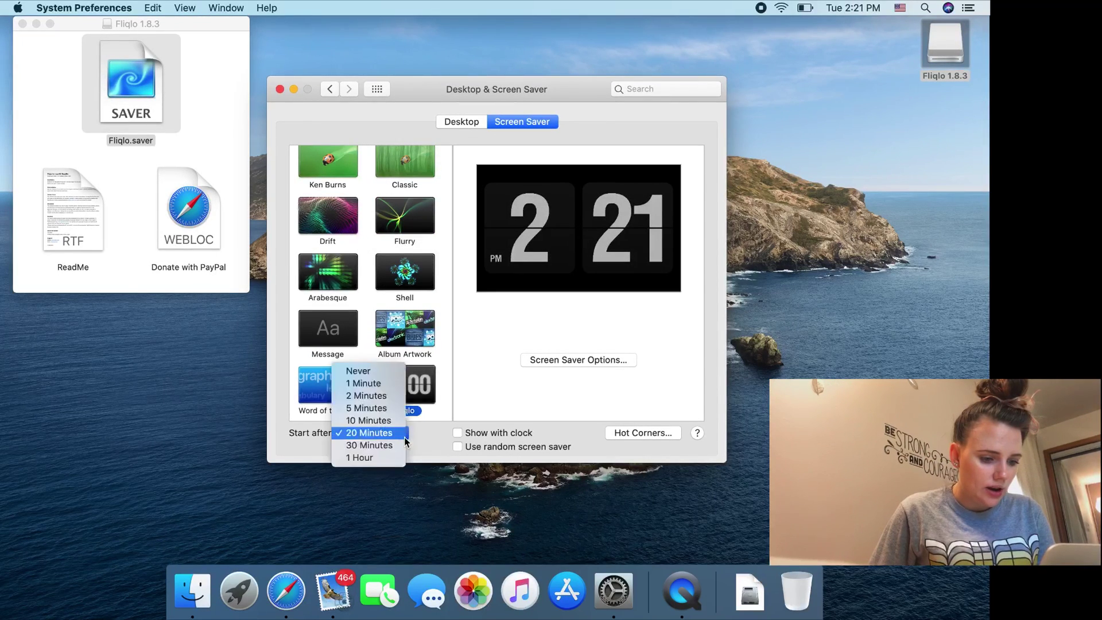
left_click(373, 436)
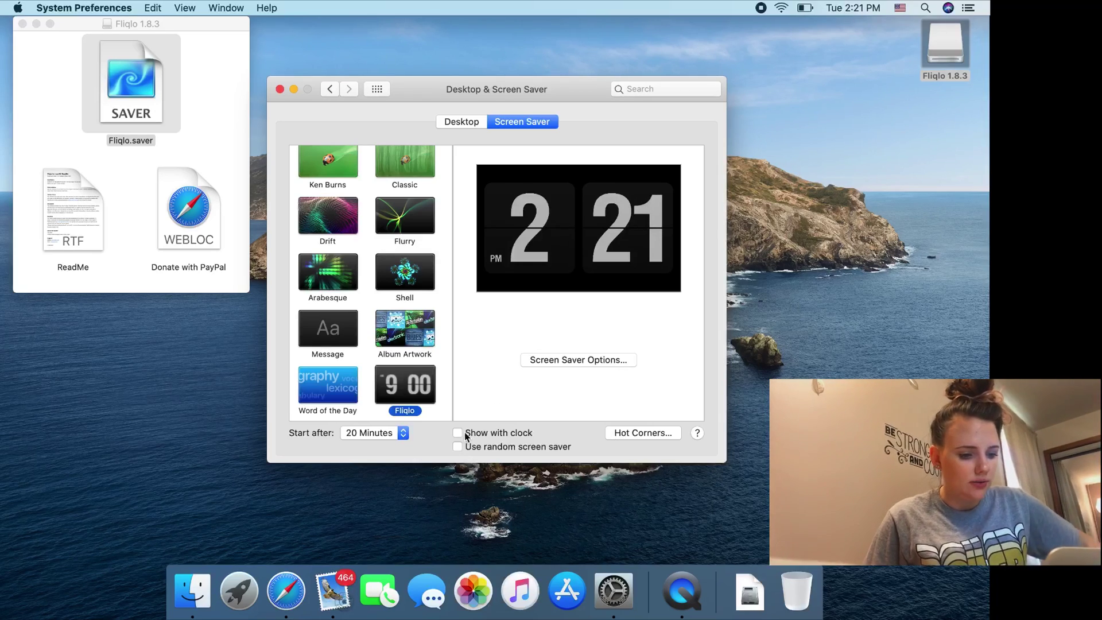
Open the hot corner settings and review the actions available for the upper-left and lower-left screen corners.
left_click(633, 436)
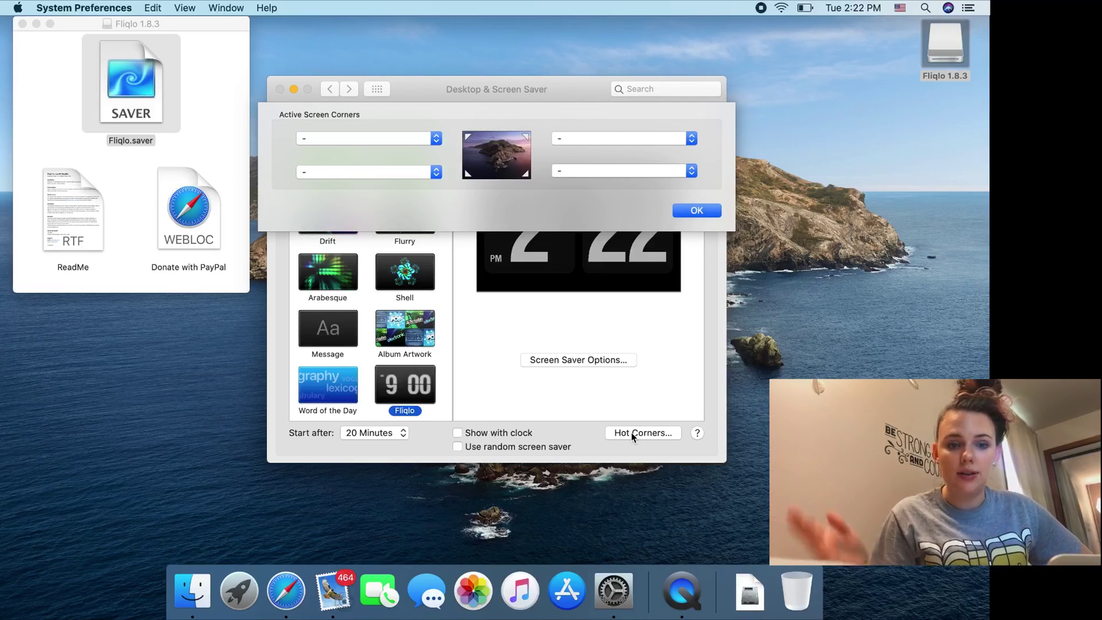
left_click(401, 140)
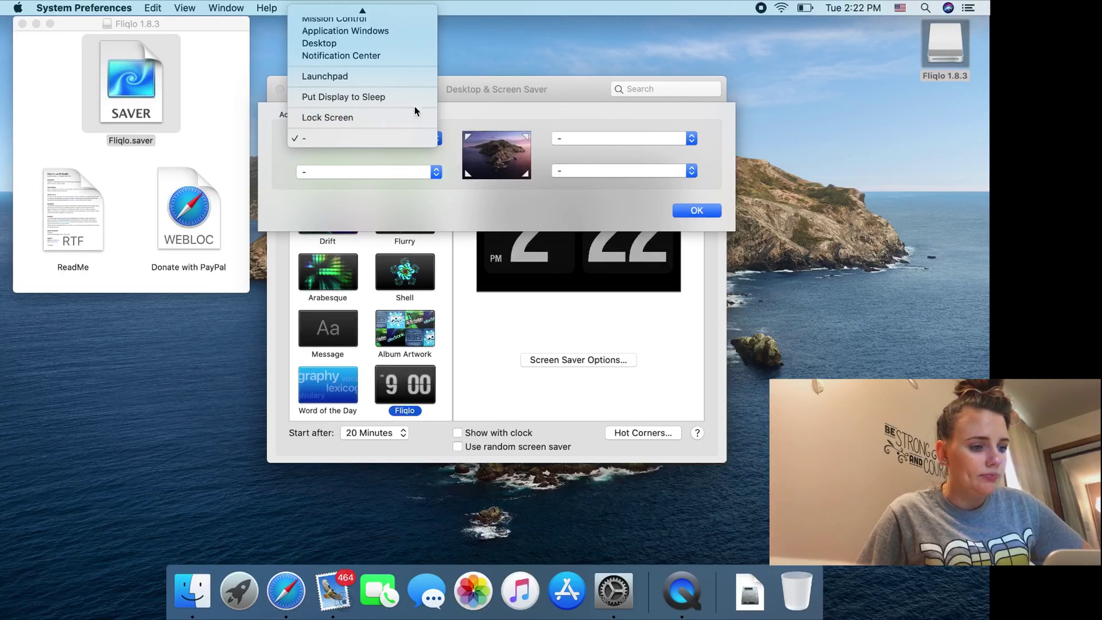
left_click(451, 175)
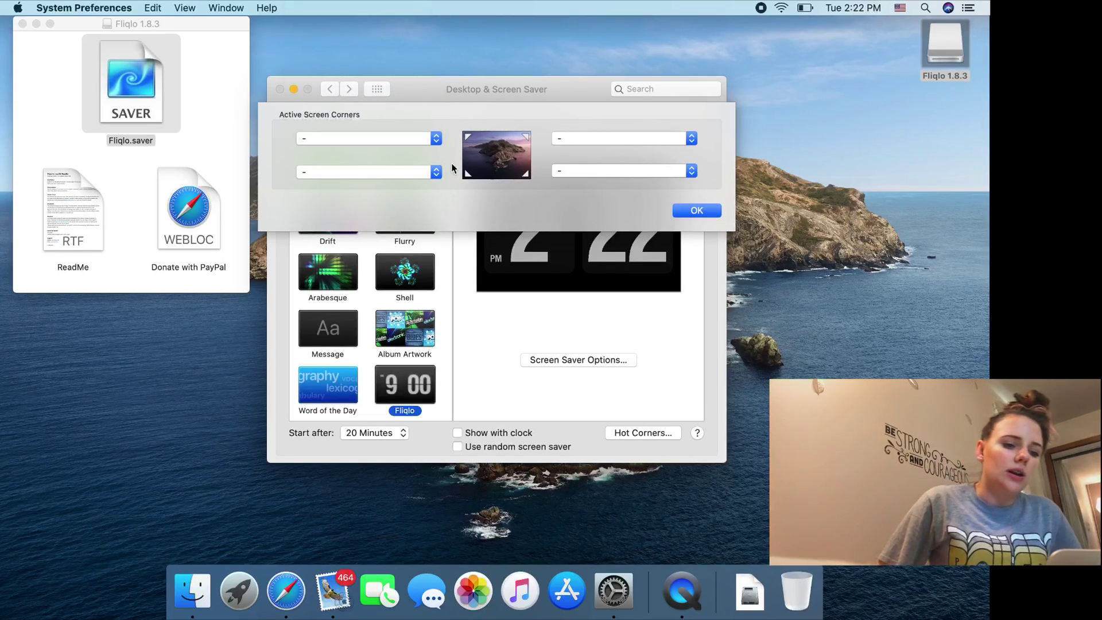
left_click(424, 138)
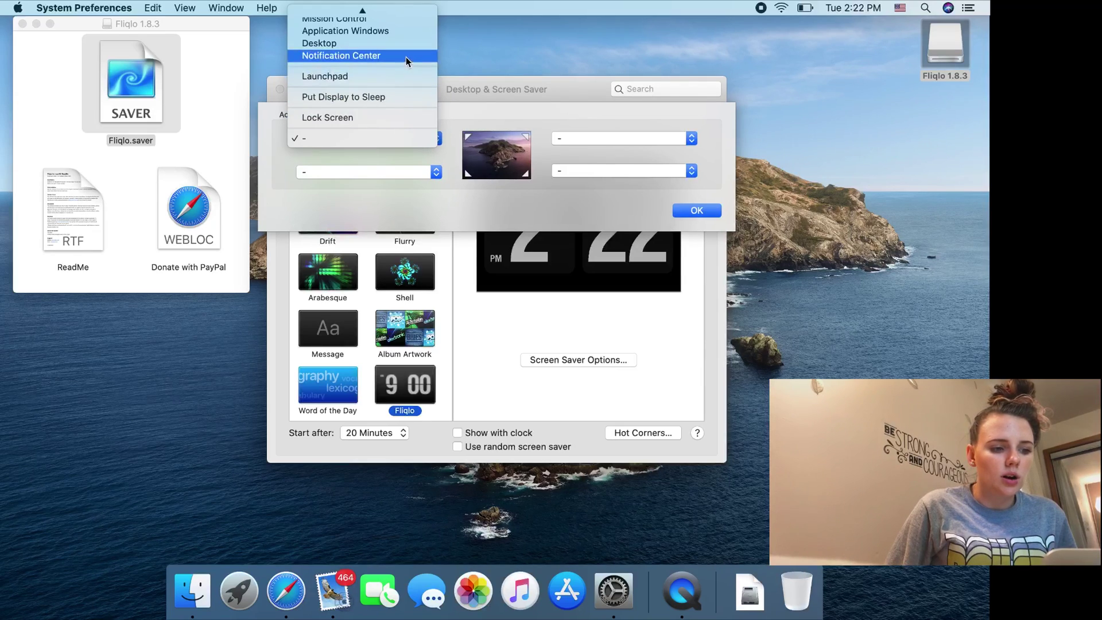
left_click(480, 196)
left_click(416, 172)
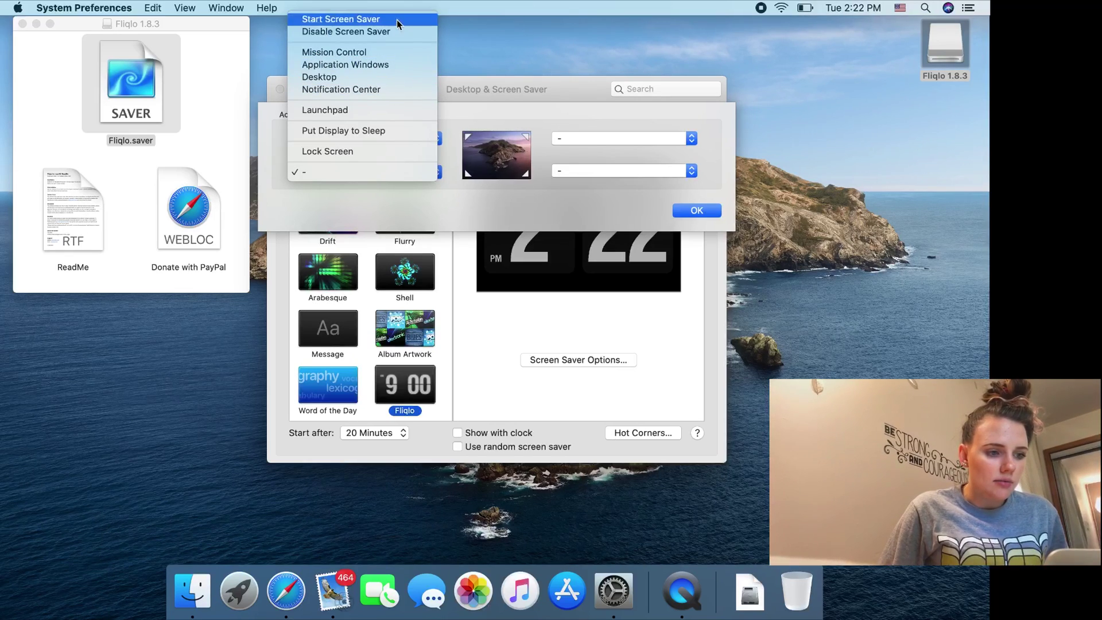
left_click(516, 170)
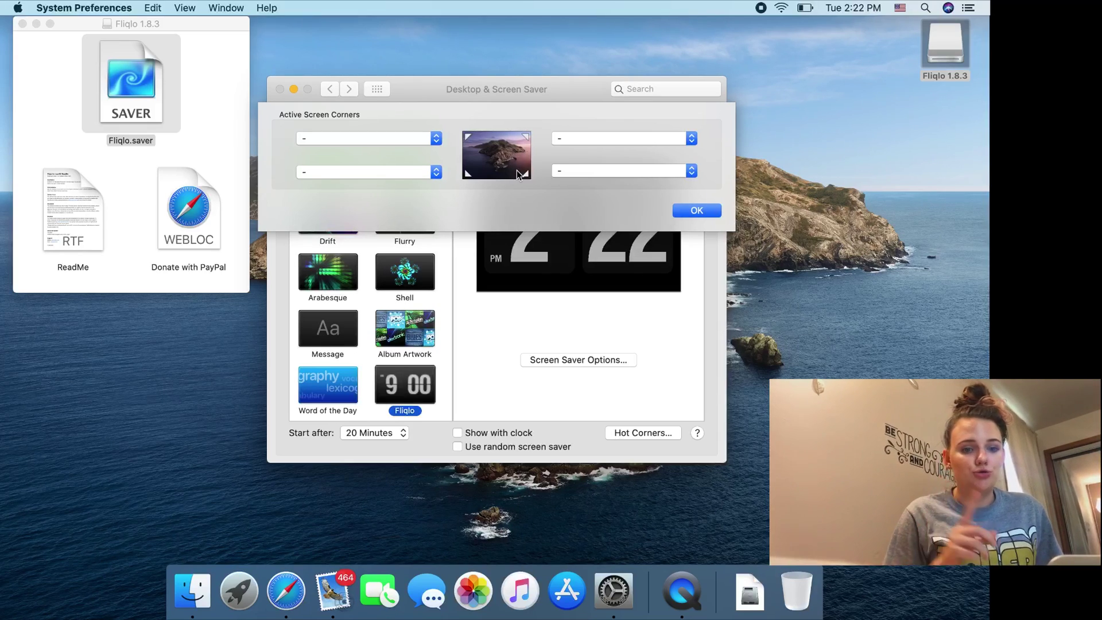
Set the lower-left hot corner to Put Display to Sleep and the lower-right one to Notification Center.
left_click(408, 177)
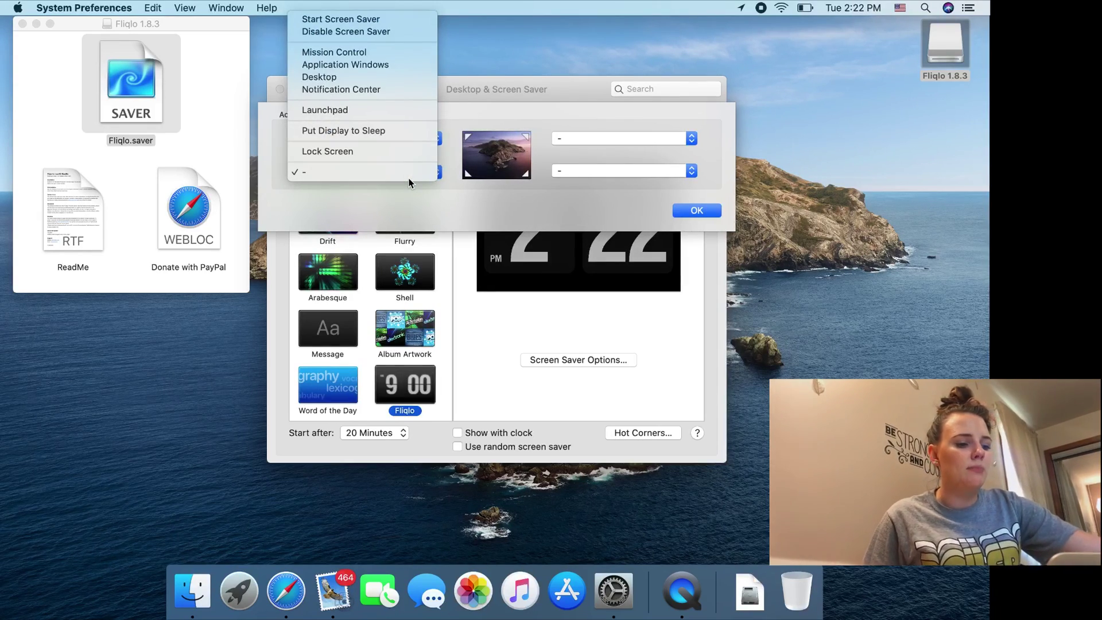
left_click(394, 135)
left_click(559, 170)
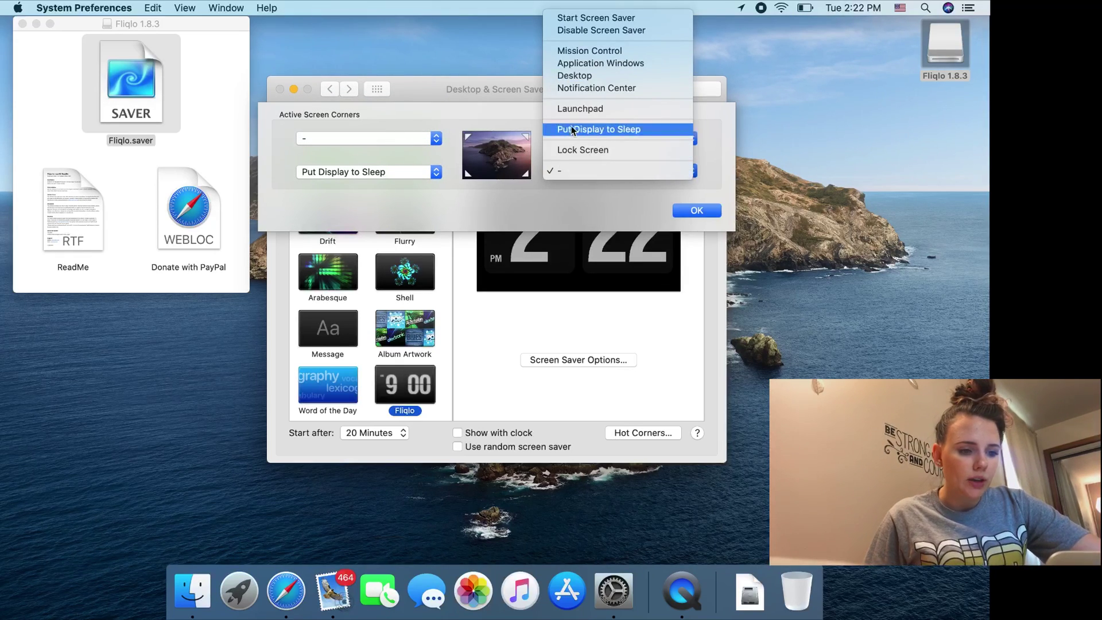
left_click(591, 91)
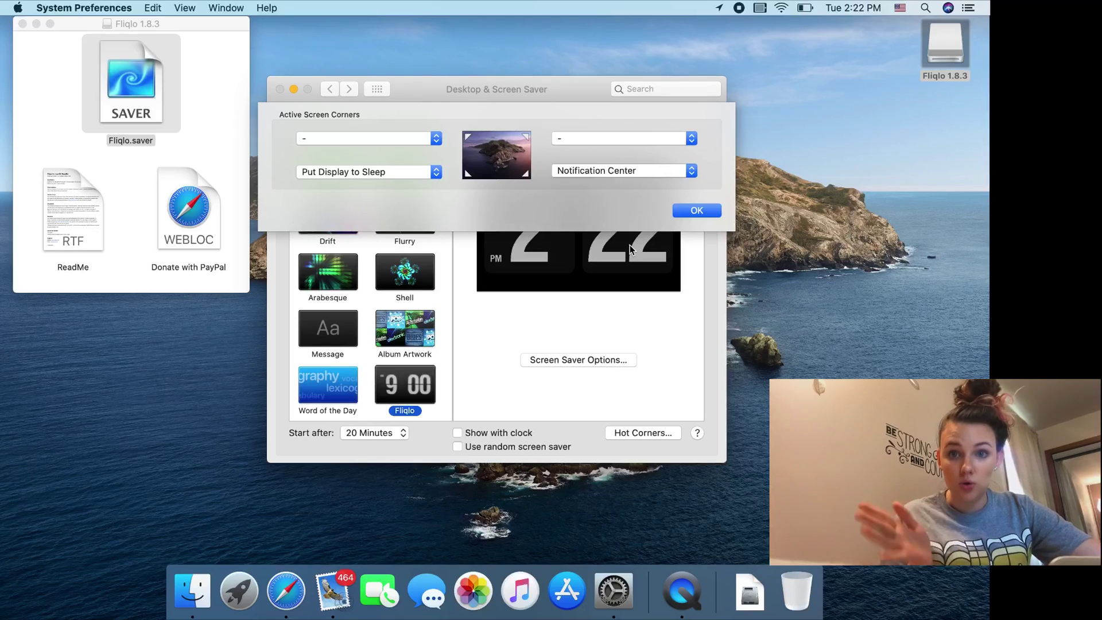
Close the Fliqlo 1.8.3 disk image window and confirm the hot corner settings.
left_click(218, 34)
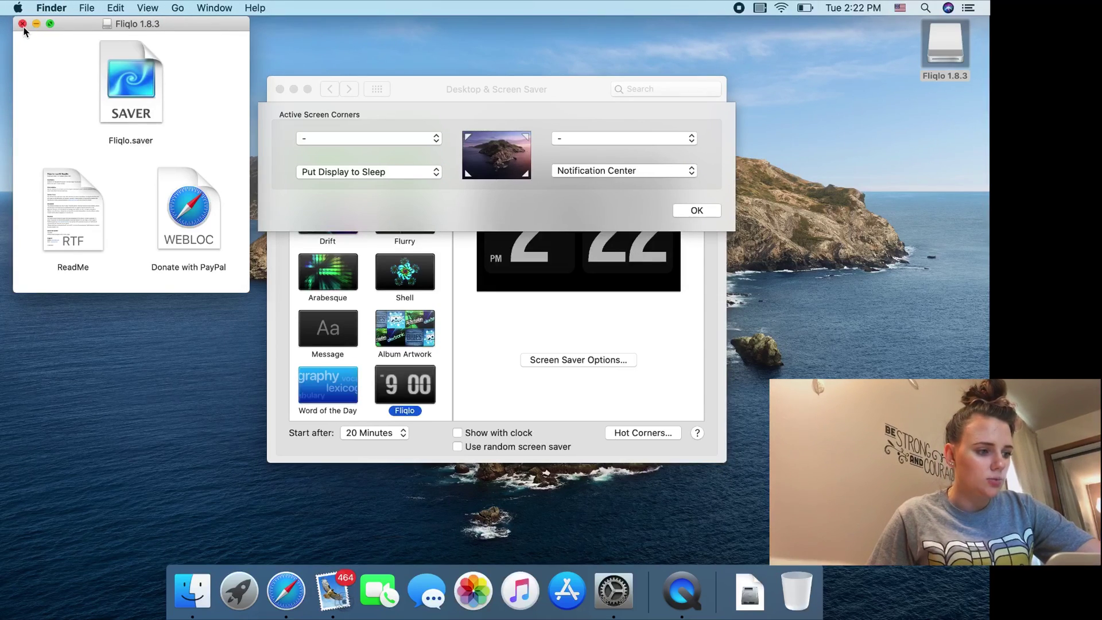
left_click(22, 24)
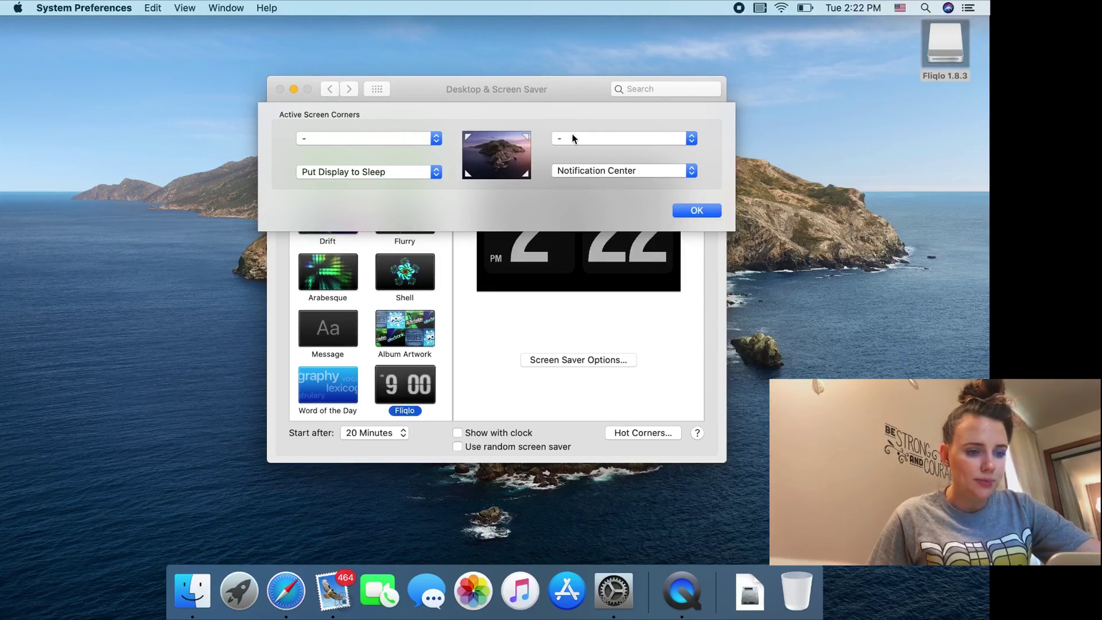
left_click(695, 211)
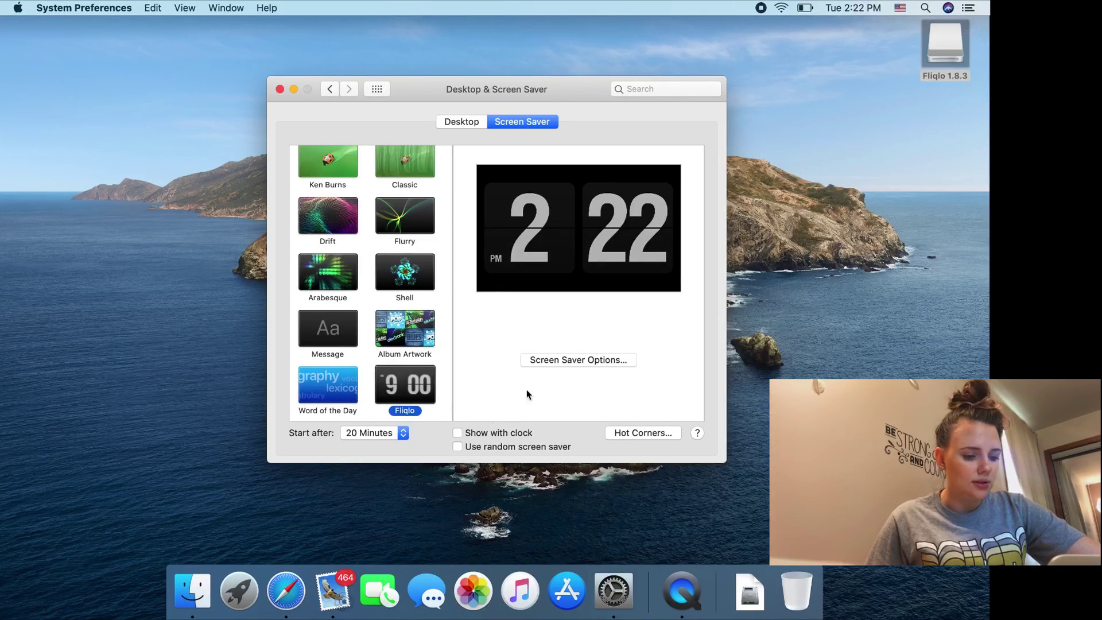
Reopen the hot corner settings and set the lower-left corner to Lock Screen.
mouse_move(526, 243)
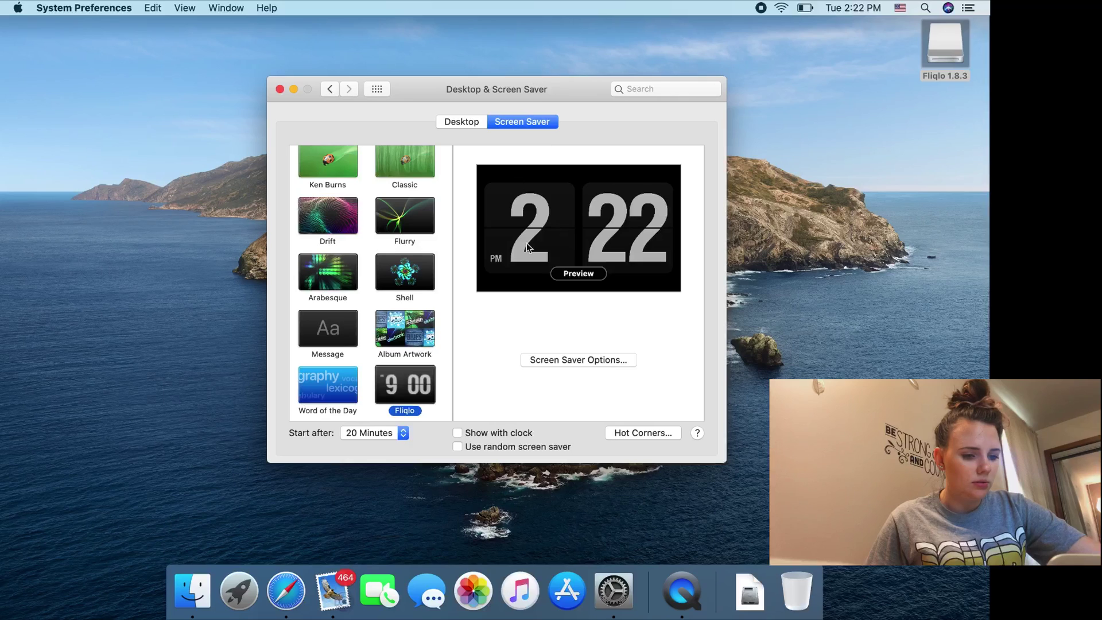
left_click(632, 427)
left_click(392, 174)
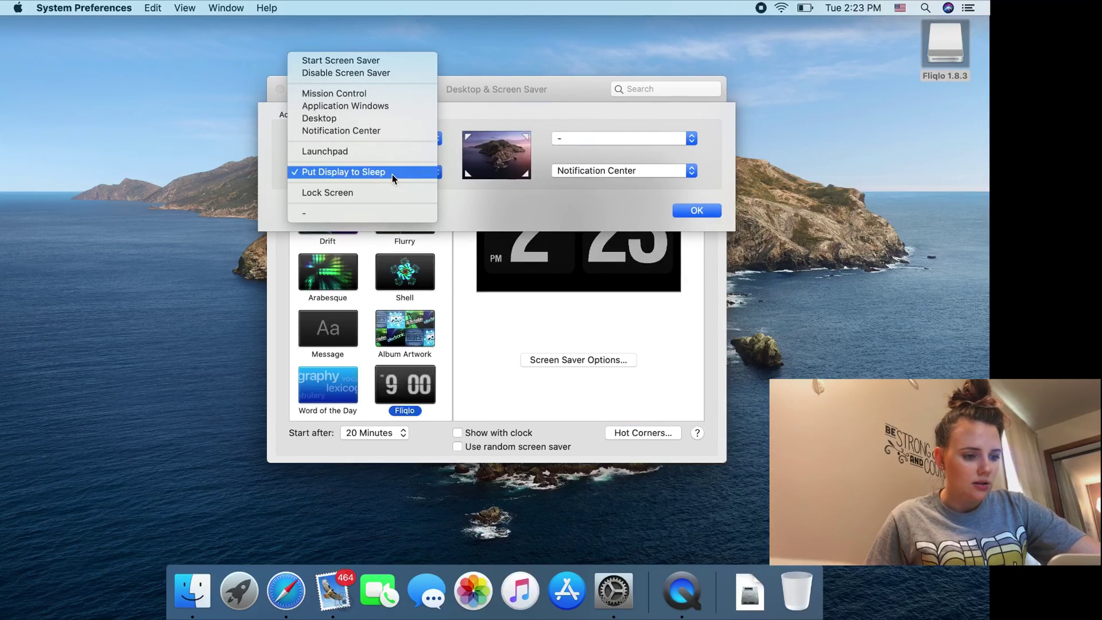
left_click(385, 188)
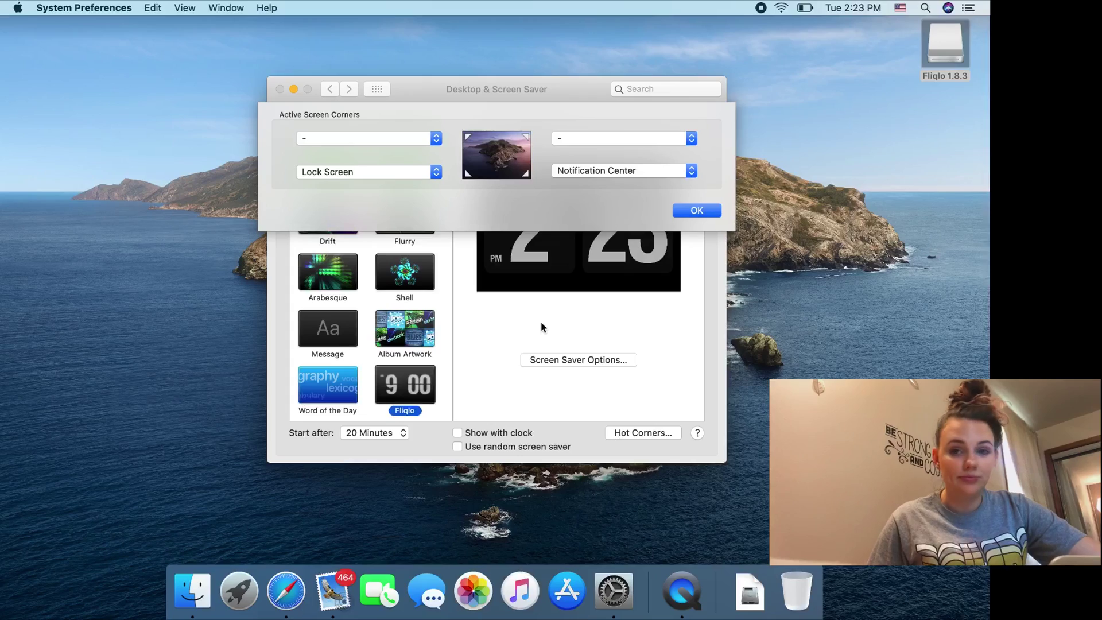
Trigger the lower-left hot corner to lock the screen, and unlock the Mac by entering the account password.
mouse_move(0, 619)
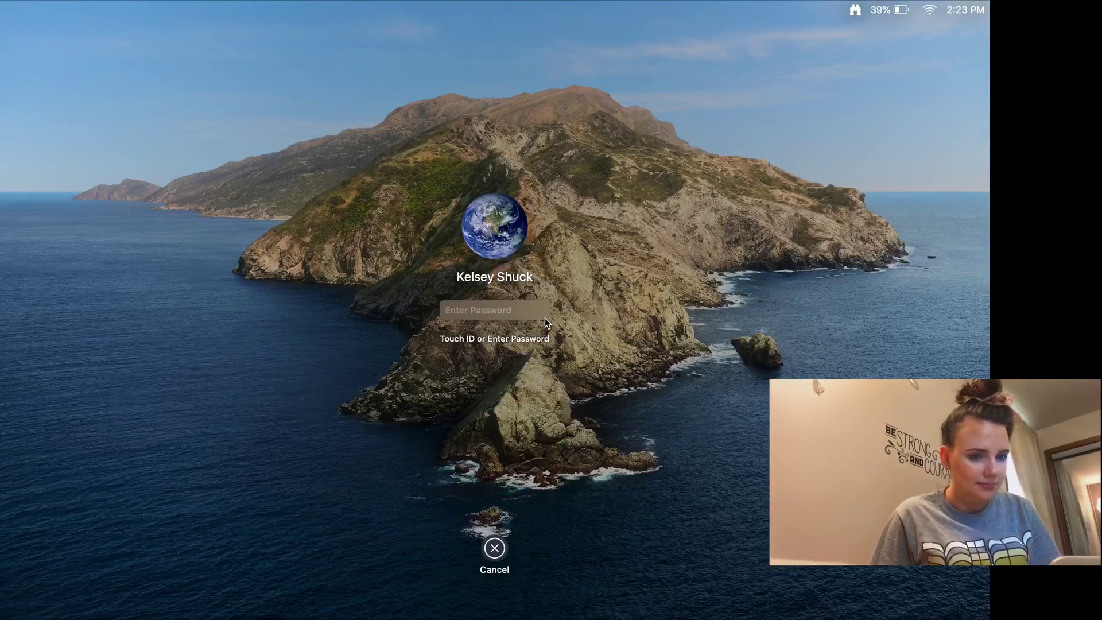
type("****")
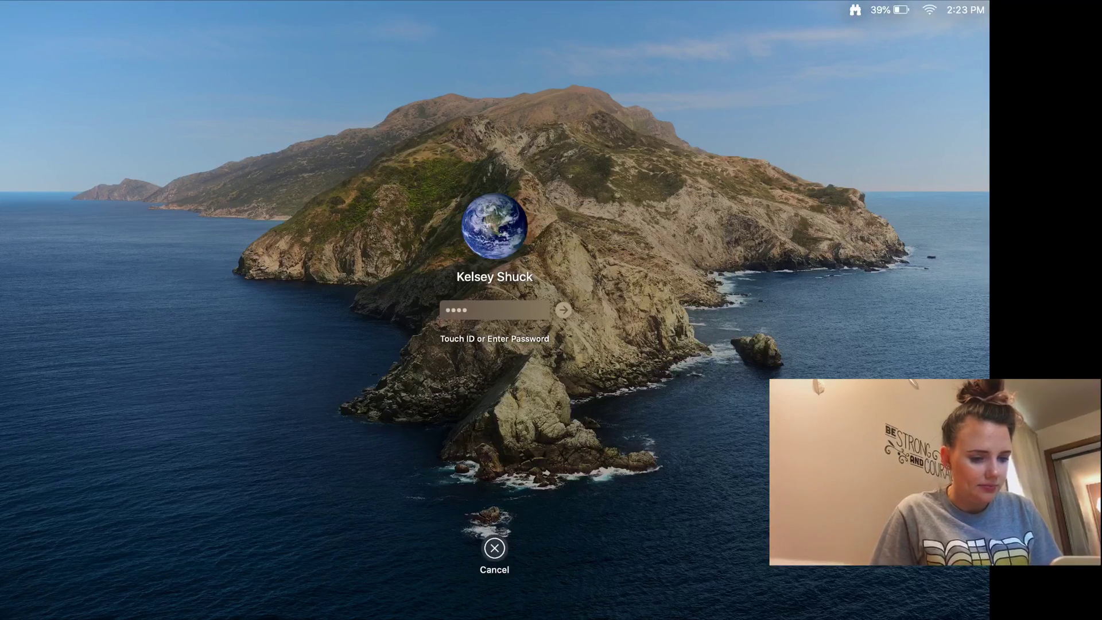
key("Return")
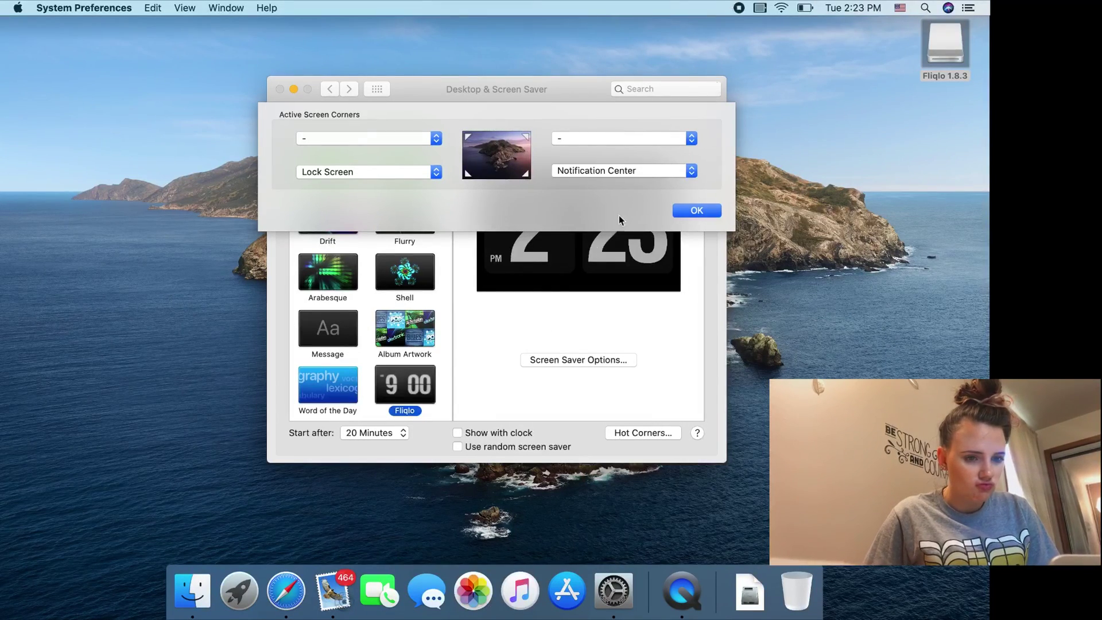
Set the lower-left hot corner to Start Screen Saver, and test the lower-right corner by showing and dismissing Notification Center.
left_click(431, 173)
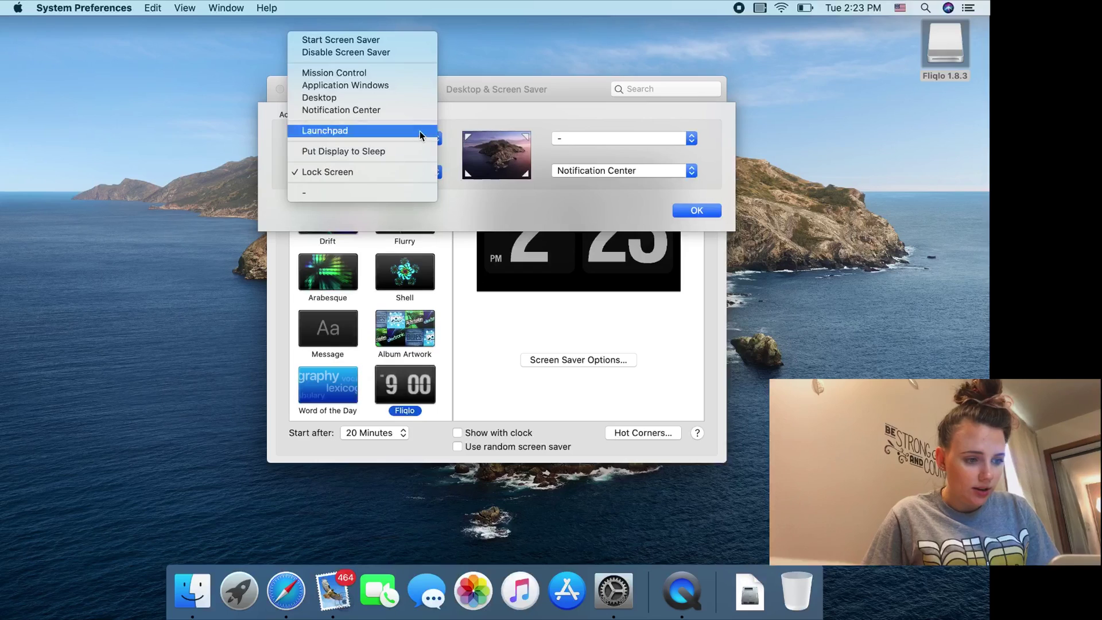
left_click(405, 40)
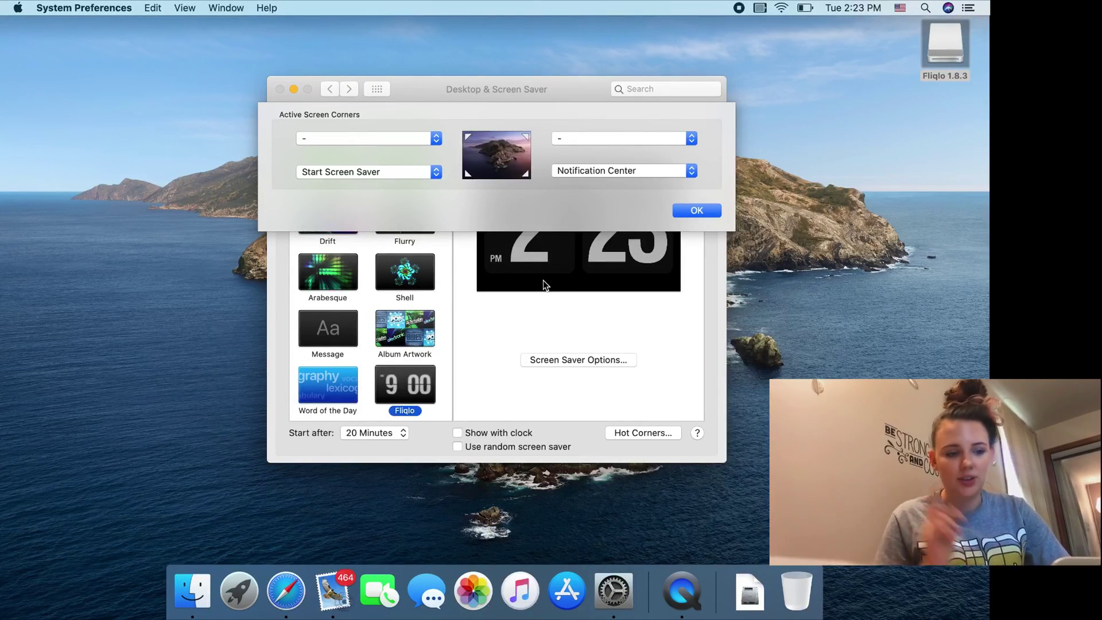
mouse_move(989, 619)
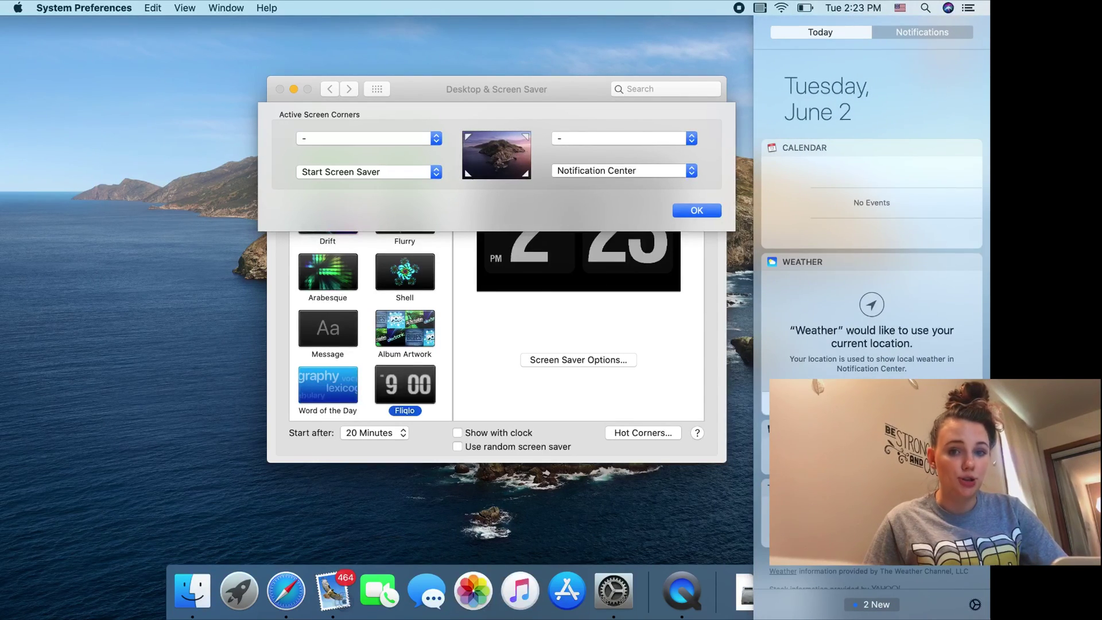
left_click(677, 172)
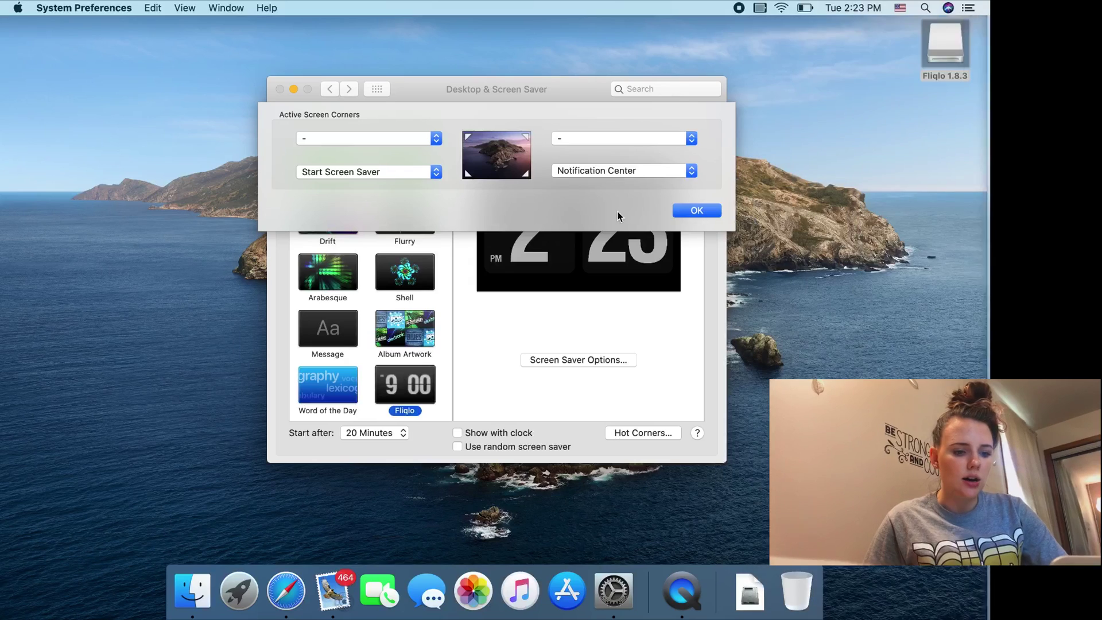
Review the actions available for the upper-right and upper-left hot corners without choosing any, and confirm the hot corner settings.
left_click(685, 138)
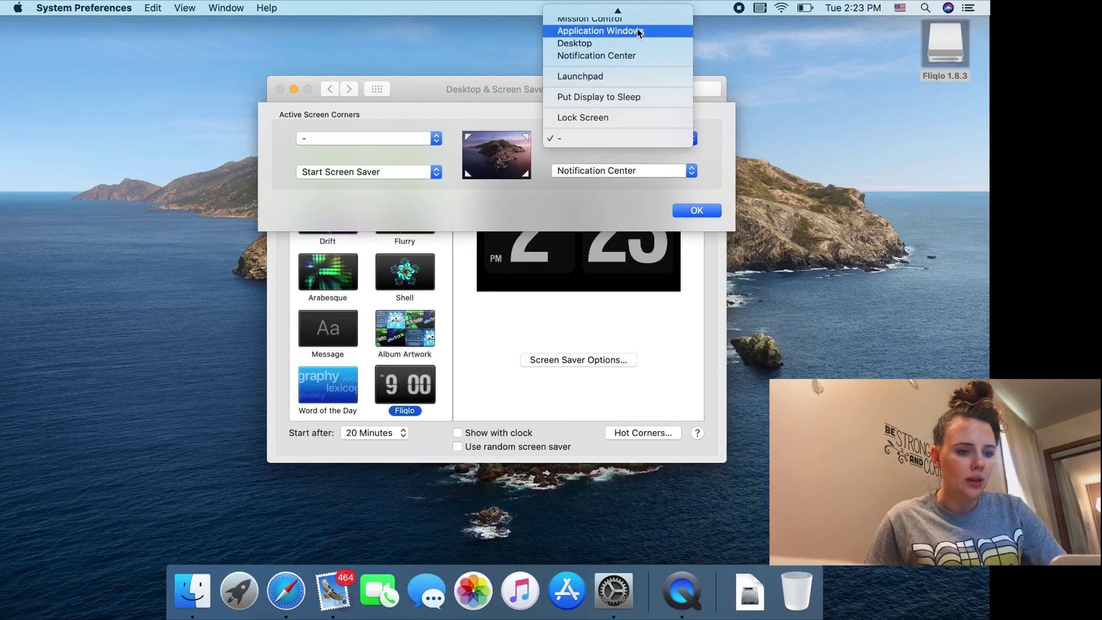
left_click(439, 134)
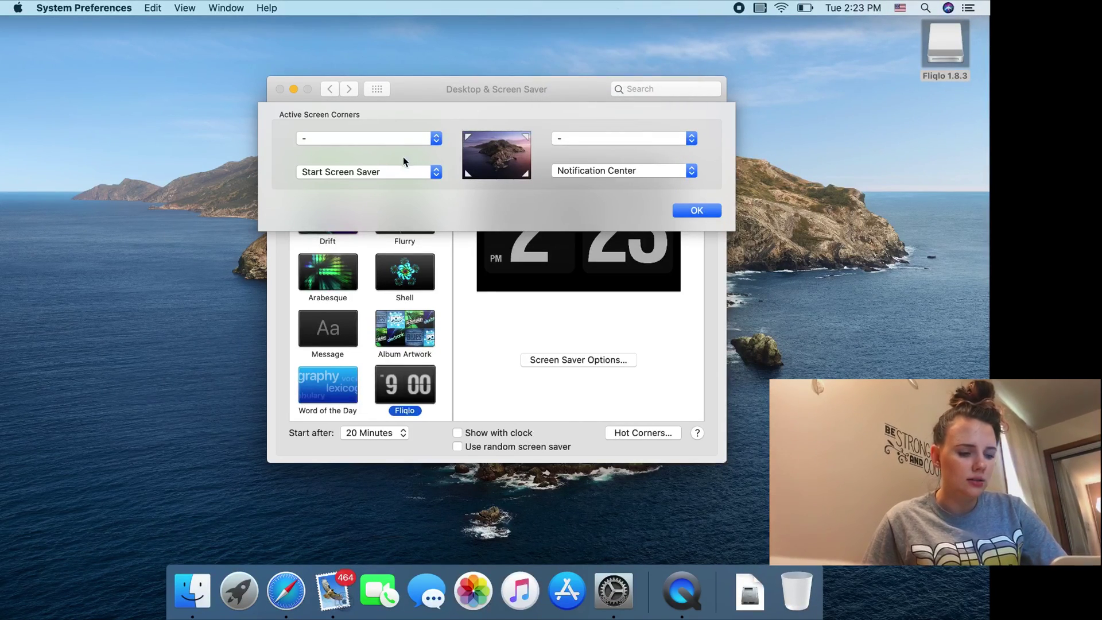
left_click(401, 141)
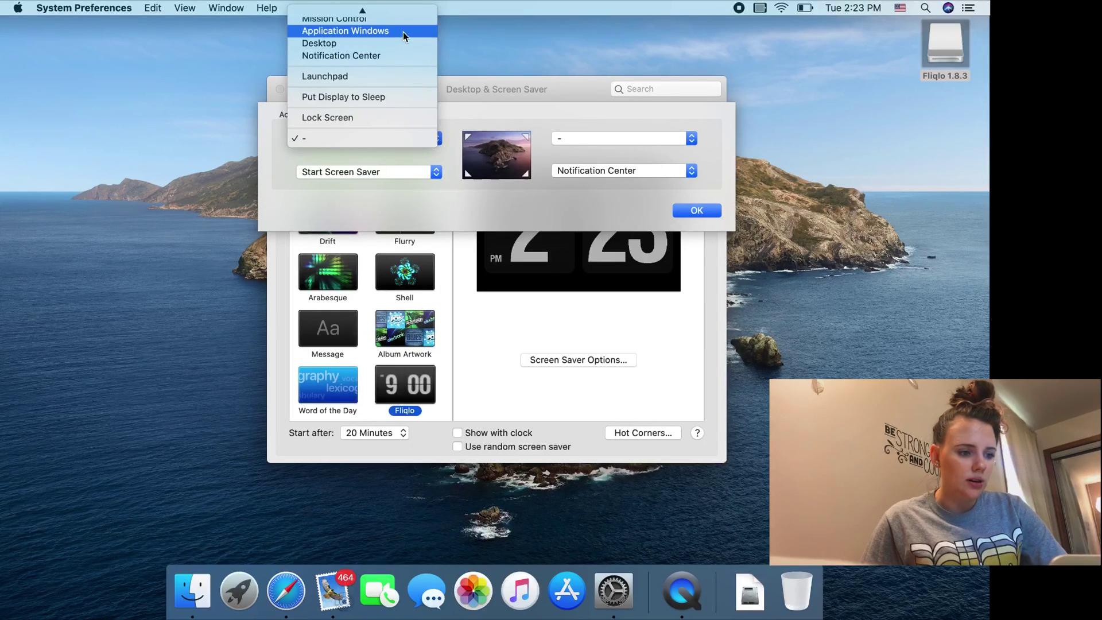
left_click(462, 216)
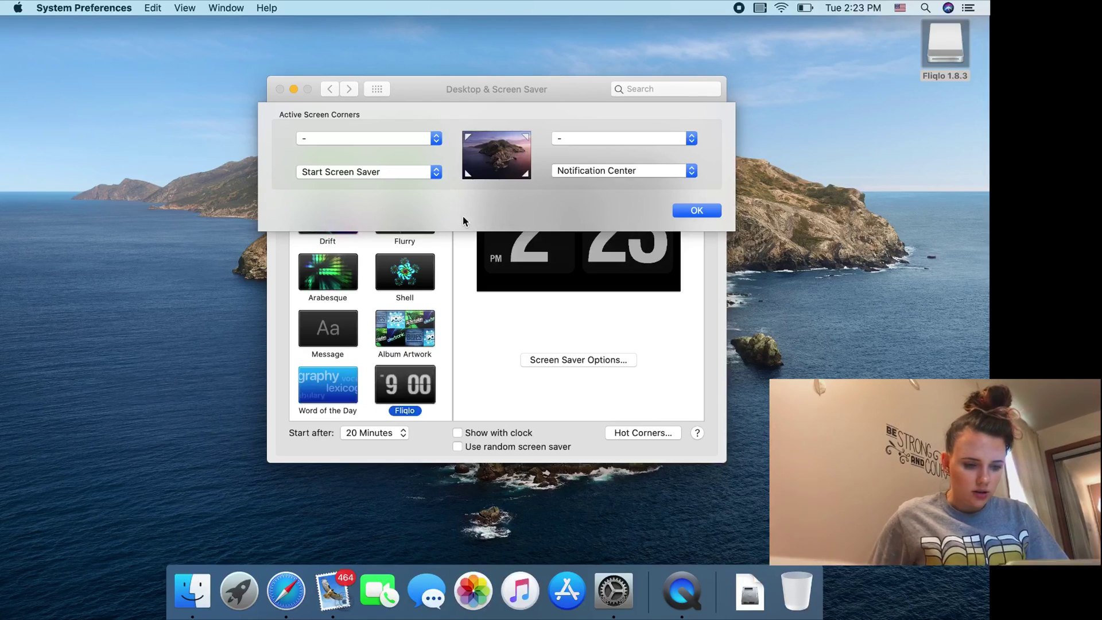
left_click(700, 210)
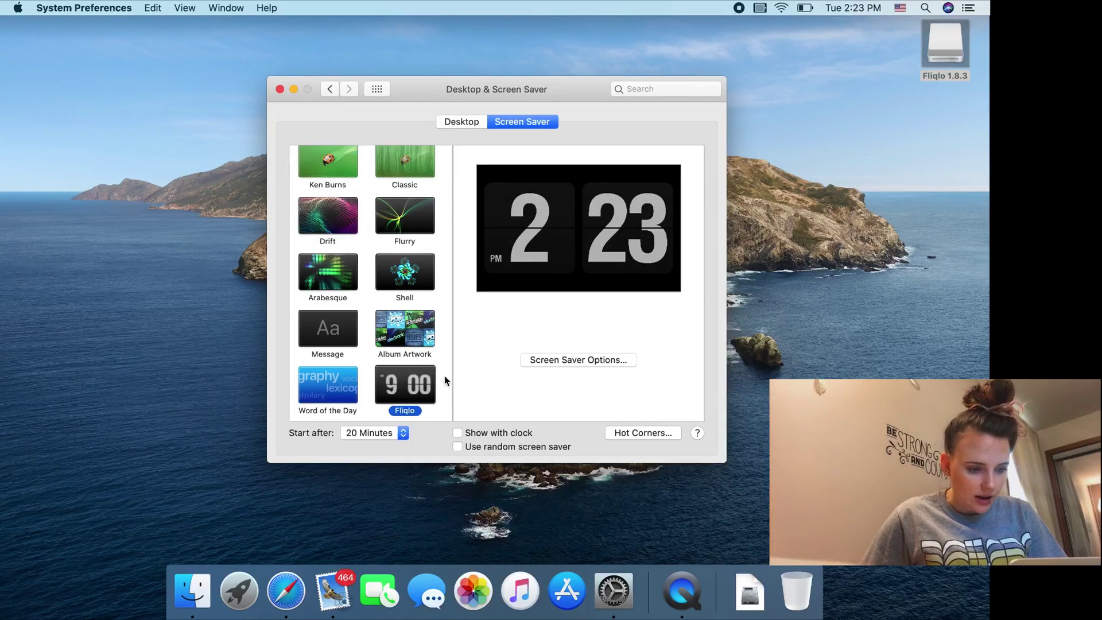
scroll(375, 269, "up", 10)
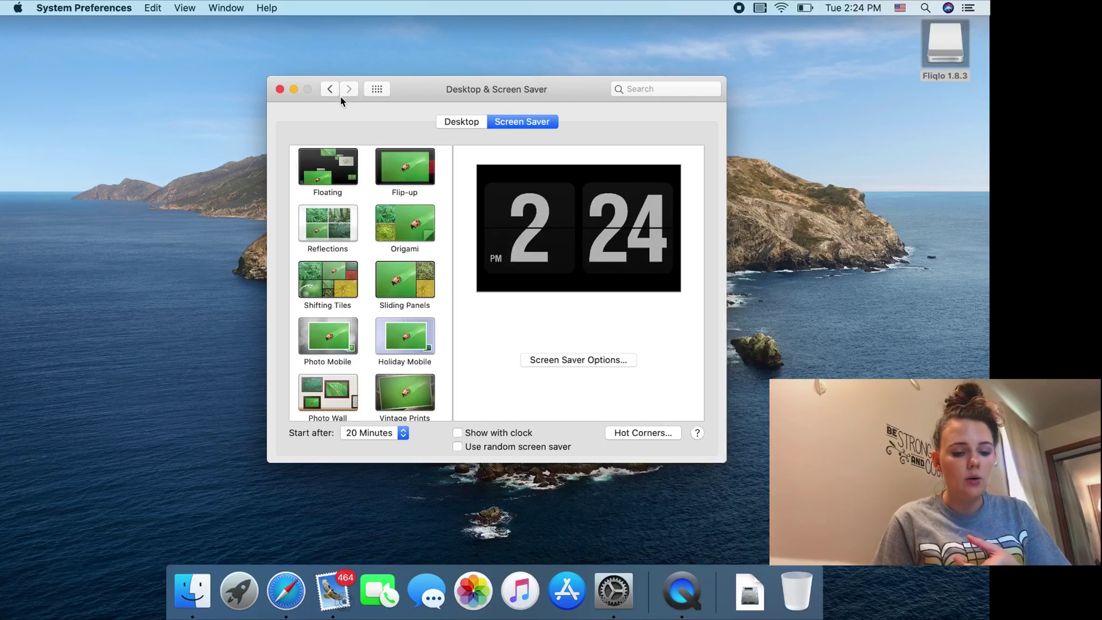
Close the screen saver settings, switch to Safari, and search Google Images for "macbook wallpaper HD aesthetic".
left_click(279, 89)
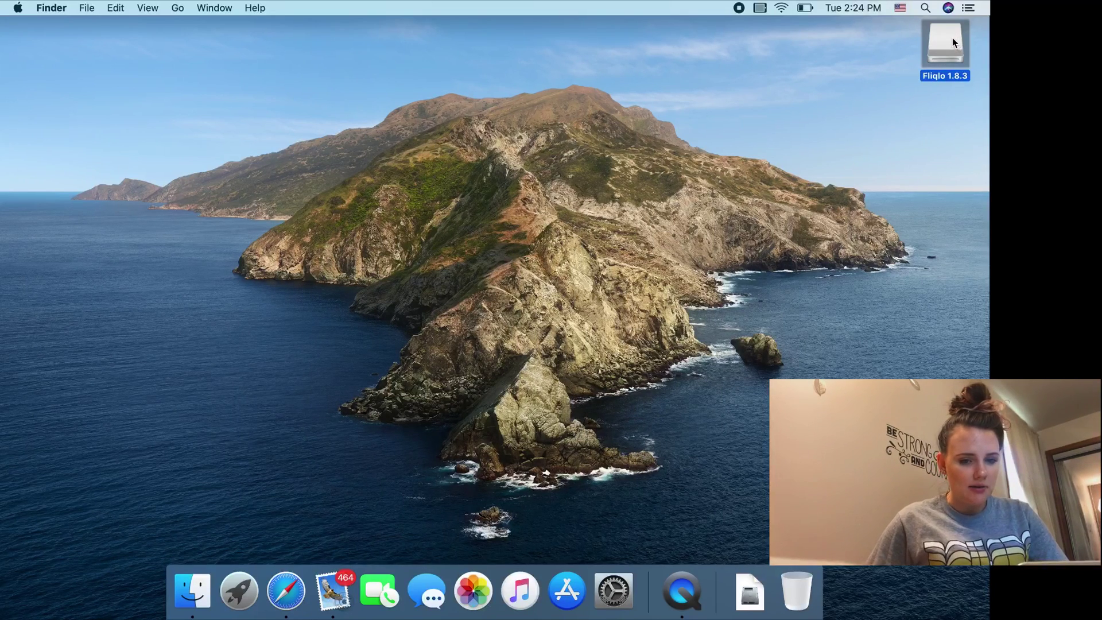
left_click(500, 479)
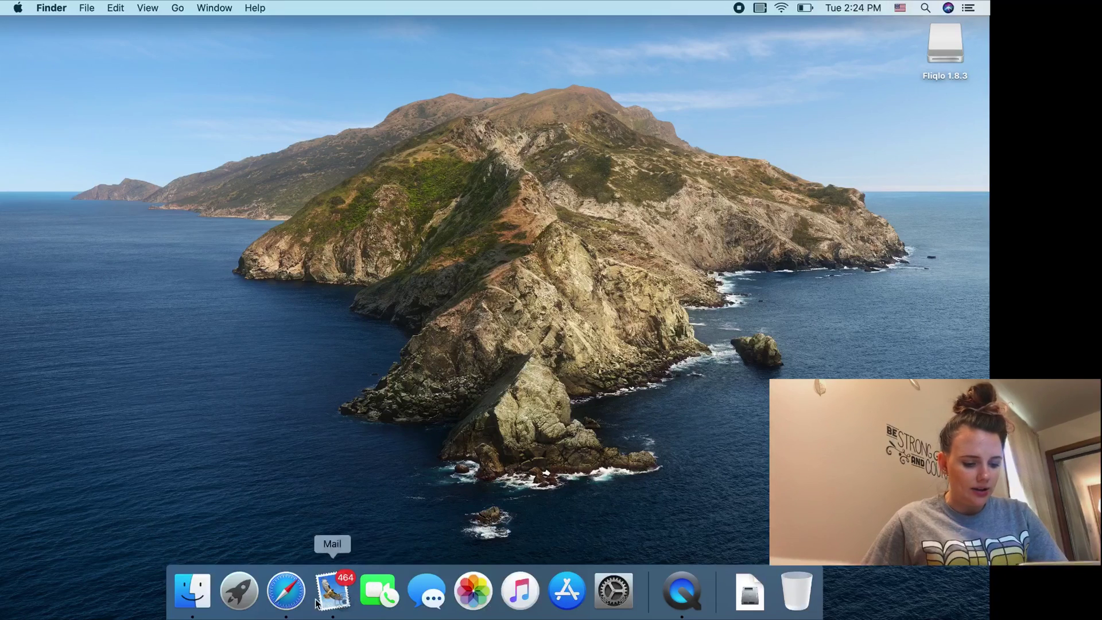
left_click(287, 607)
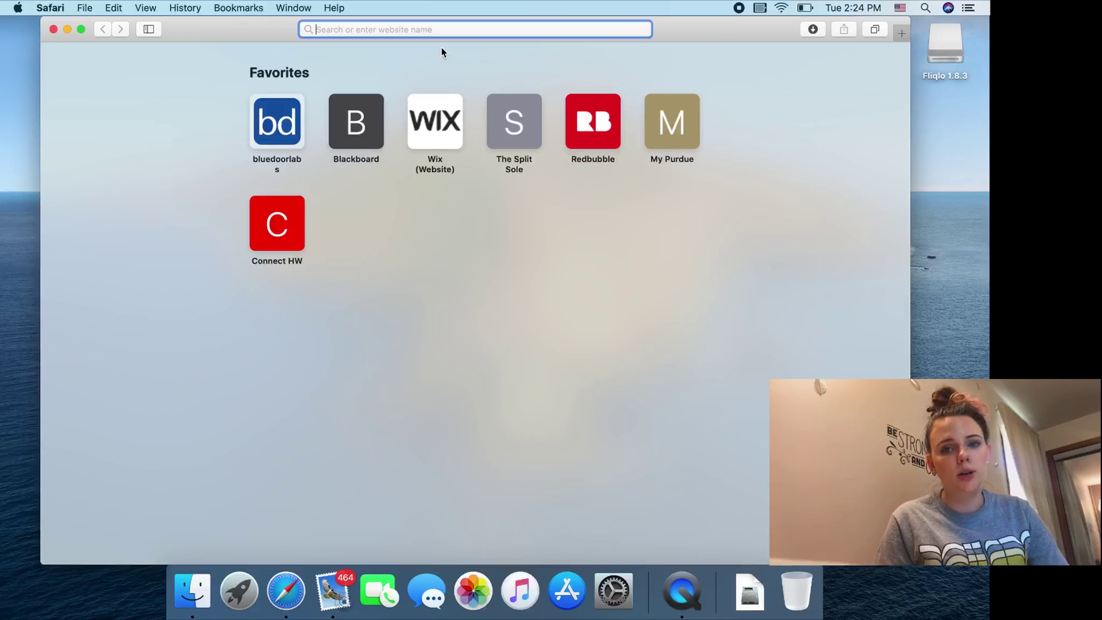
type("macbook")
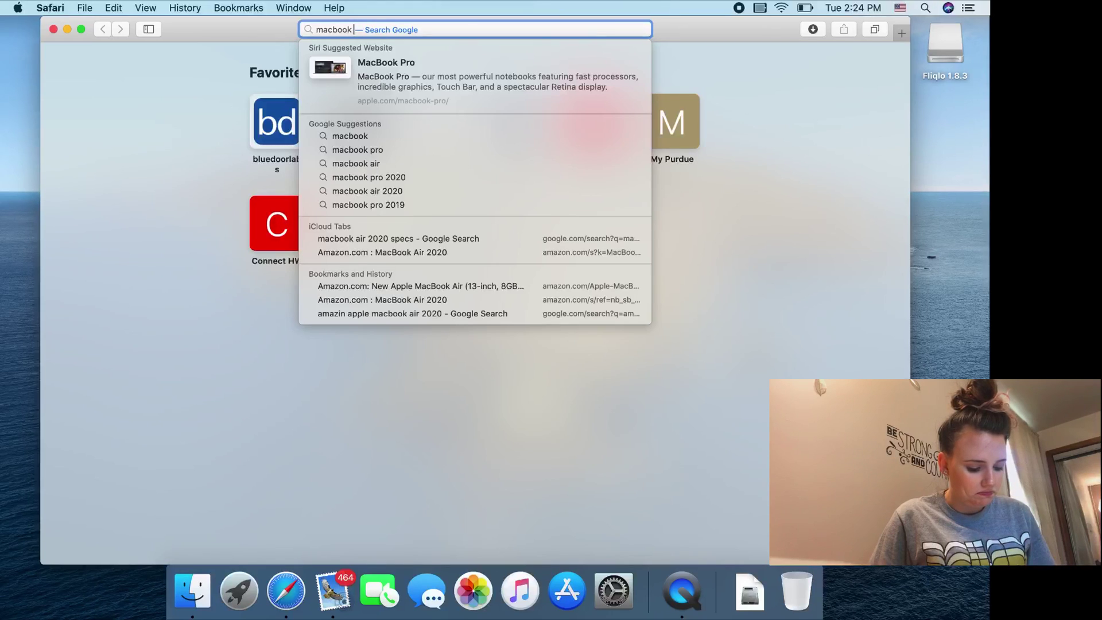
type(" wallpaper")
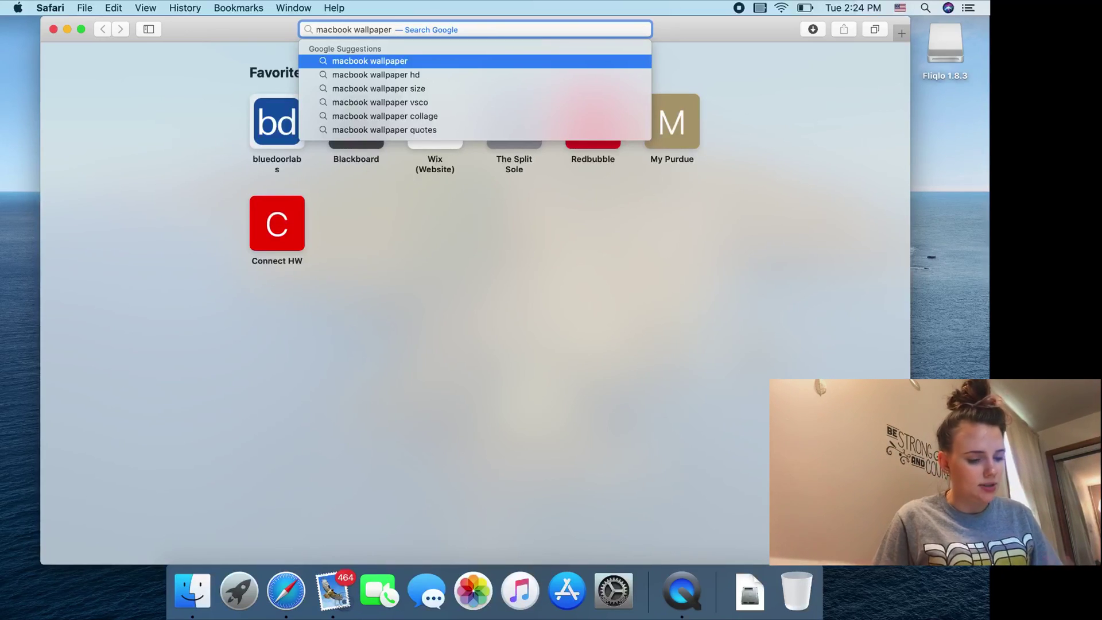
type("HD")
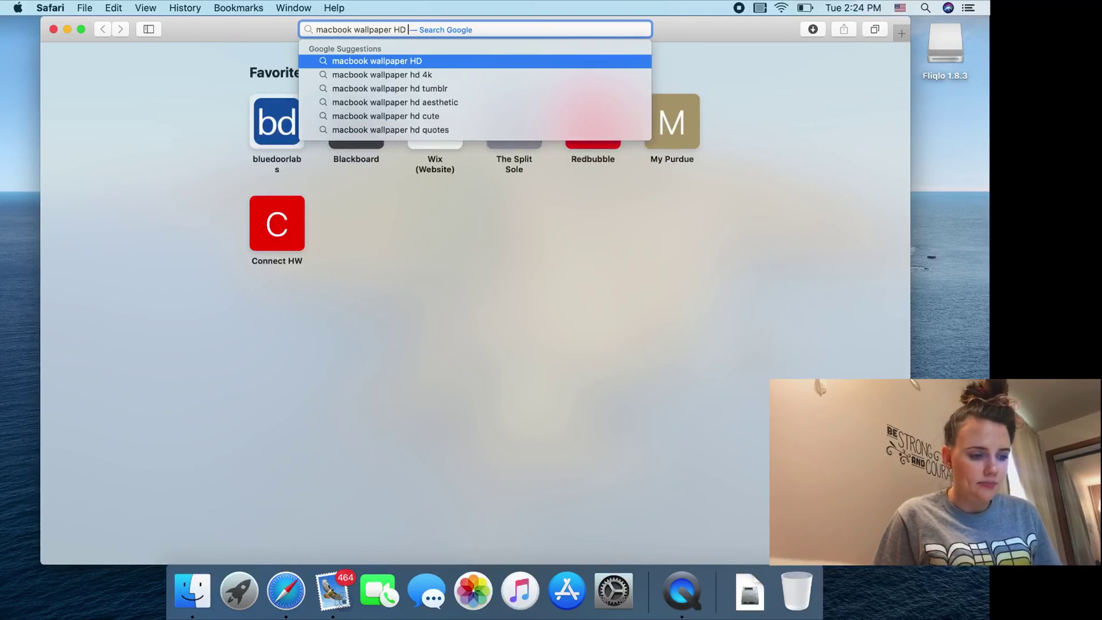
type(" aesthetic")
key("Return")
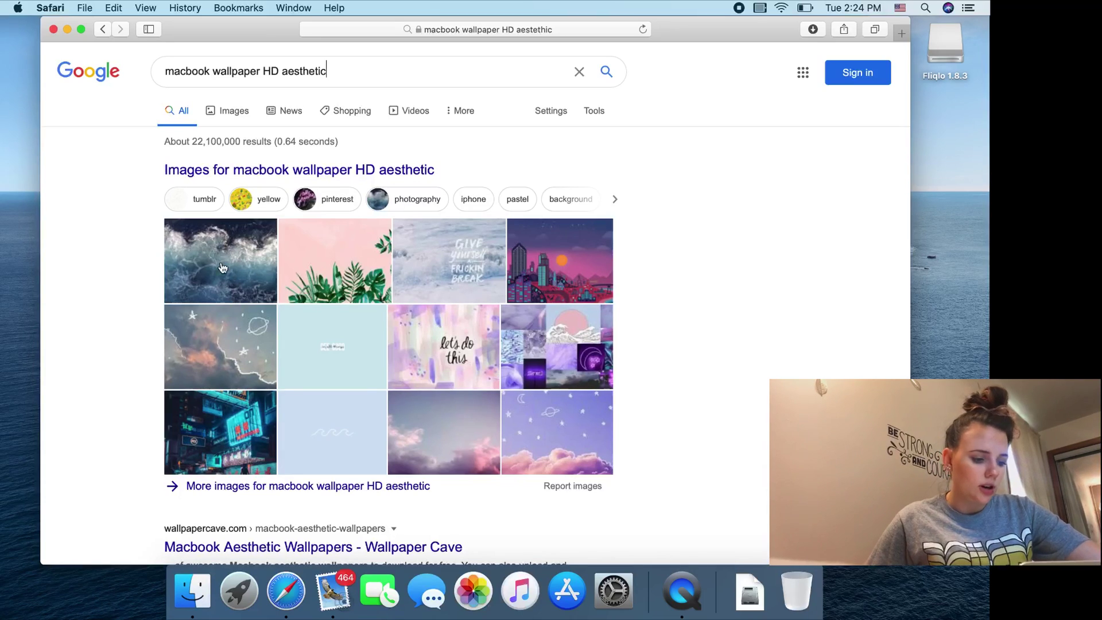
left_click(239, 113)
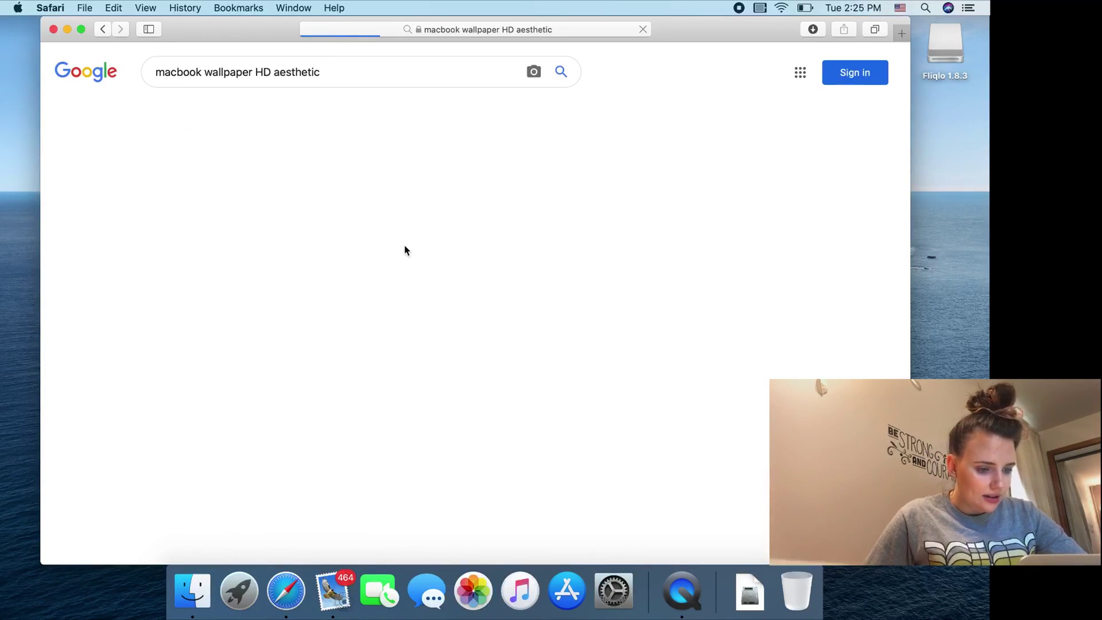
Browse the wallpaper image results and preview the pink and purple marbled wallpaper from hdbackgroundpictures.com.
scroll(406, 251, "down", 5)
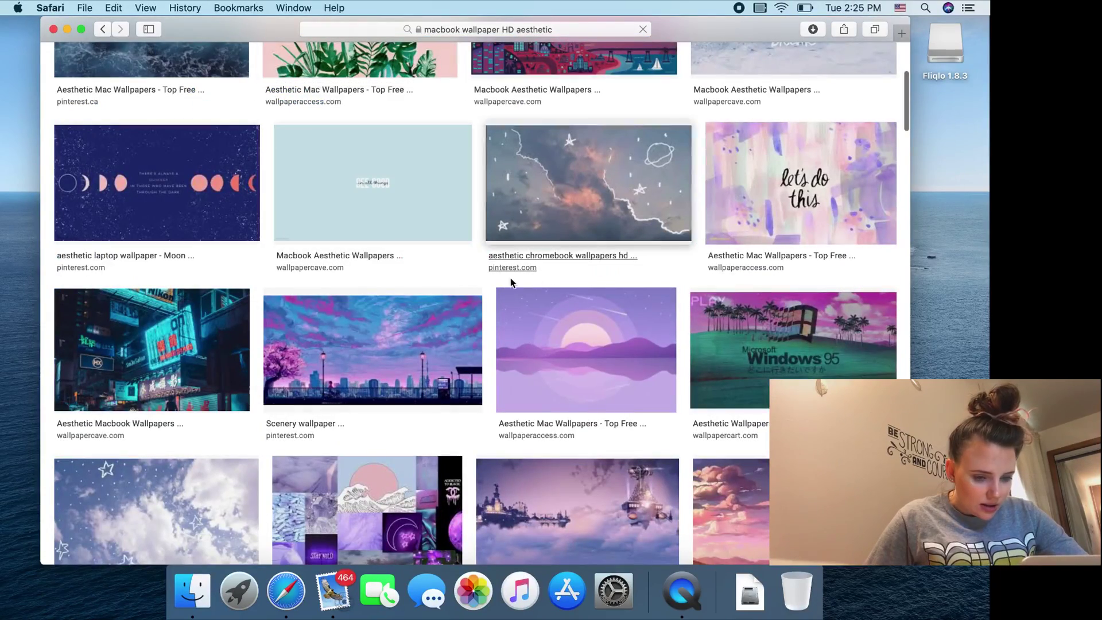
scroll(511, 278, "down", 4)
scroll(512, 283, "down", 4)
scroll(512, 283, "down", 10)
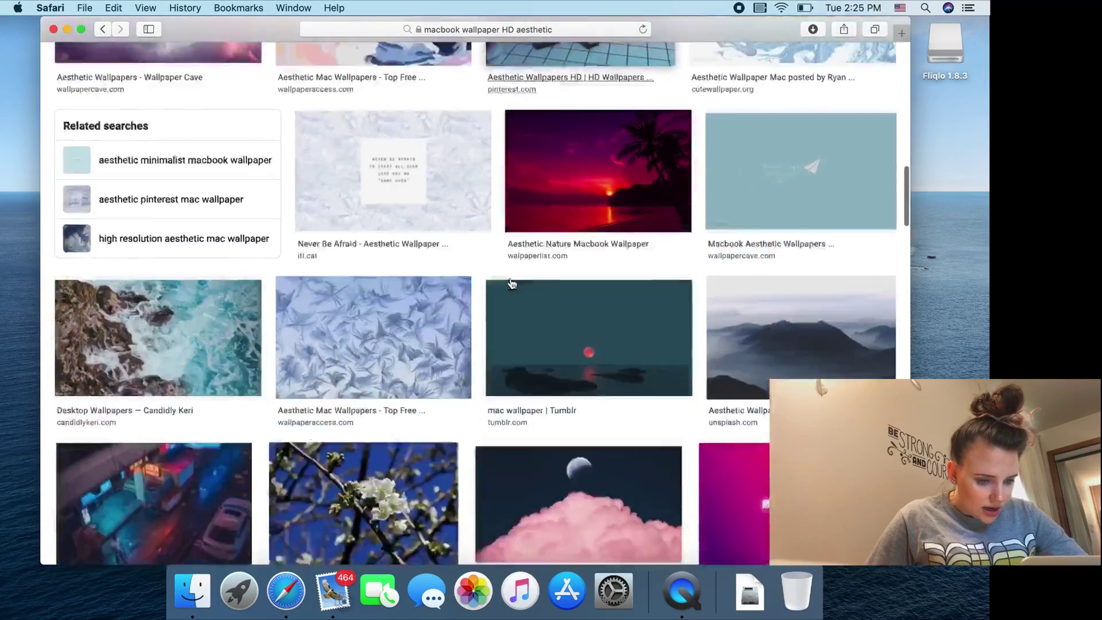
scroll(513, 283, "down", 10)
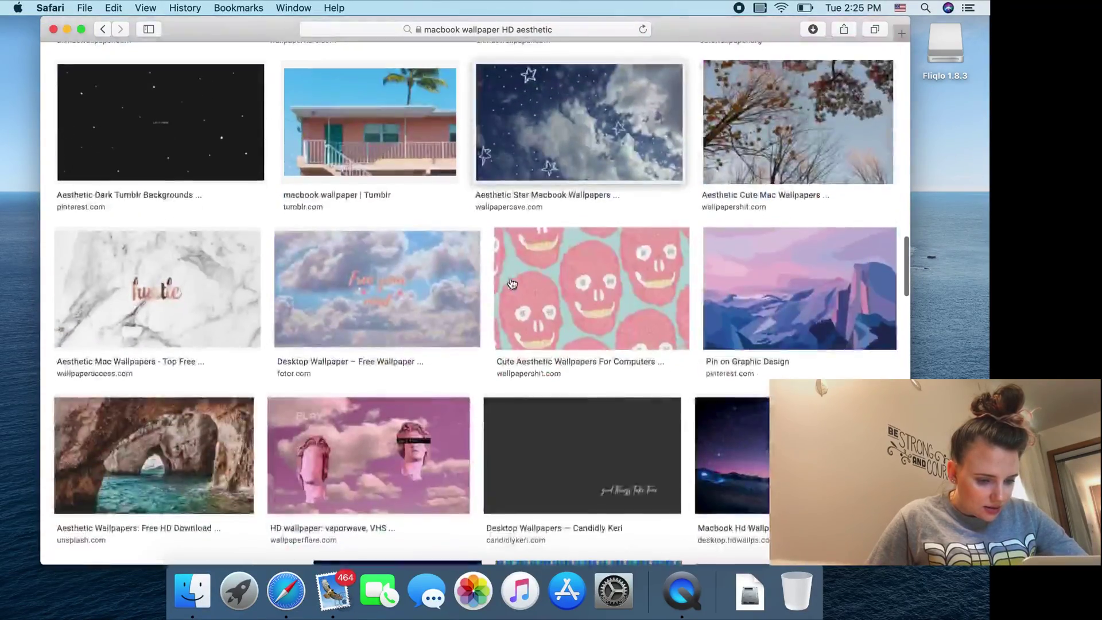
scroll(512, 283, "down", 12)
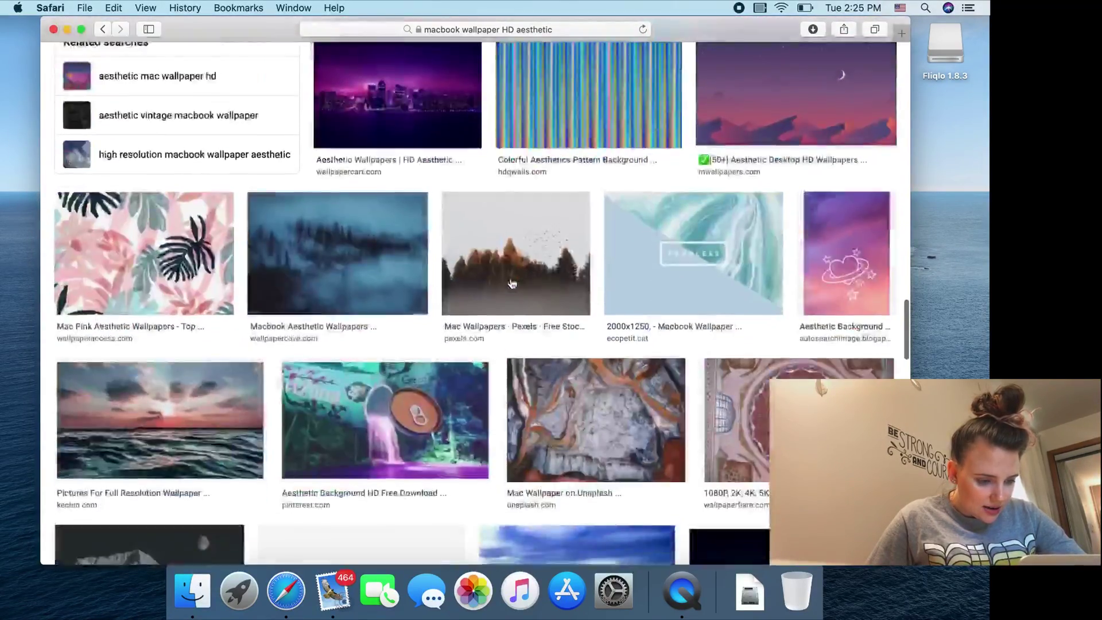
scroll(512, 282, "down", 8)
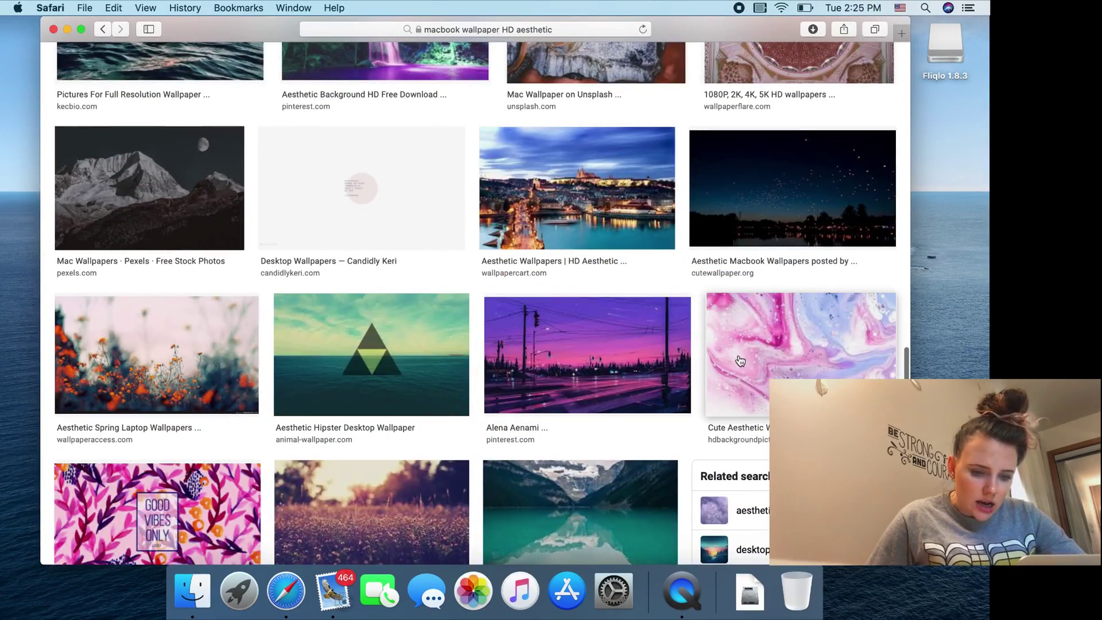
left_click(814, 370)
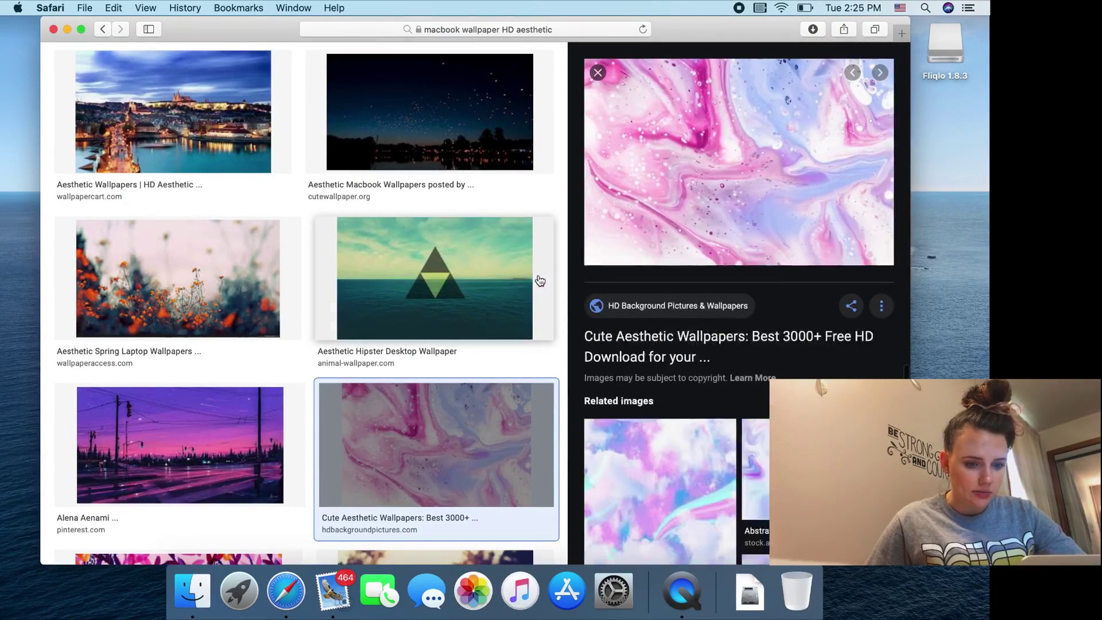
Look further through the image results and preview the green cactus wallpaper from ecopetit.cat.
scroll(539, 280, "down", 10)
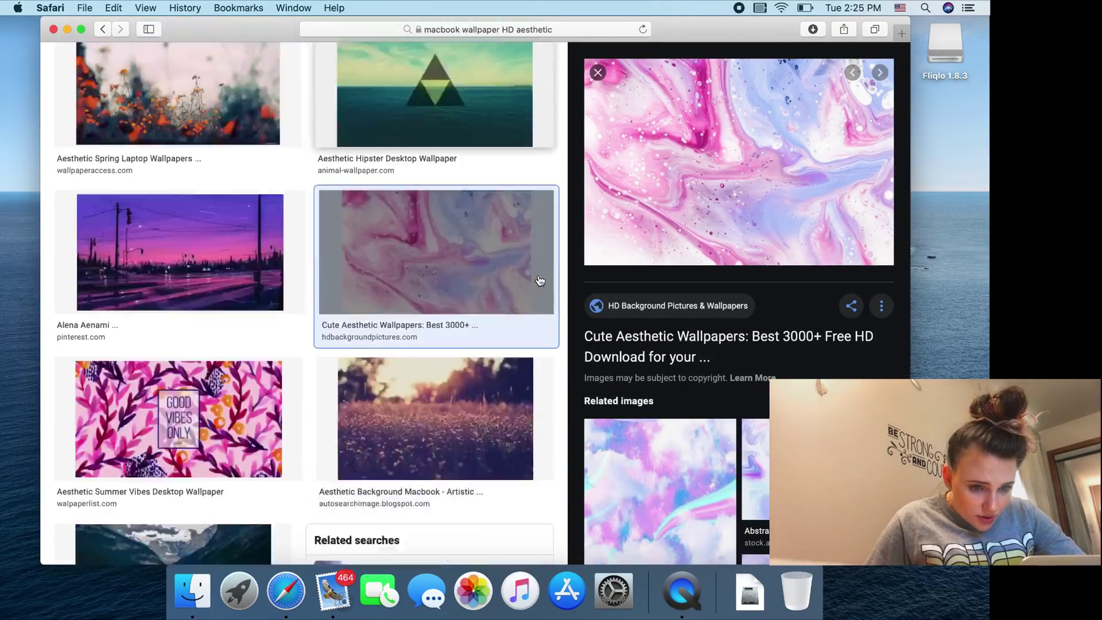
scroll(538, 278, "down", 10)
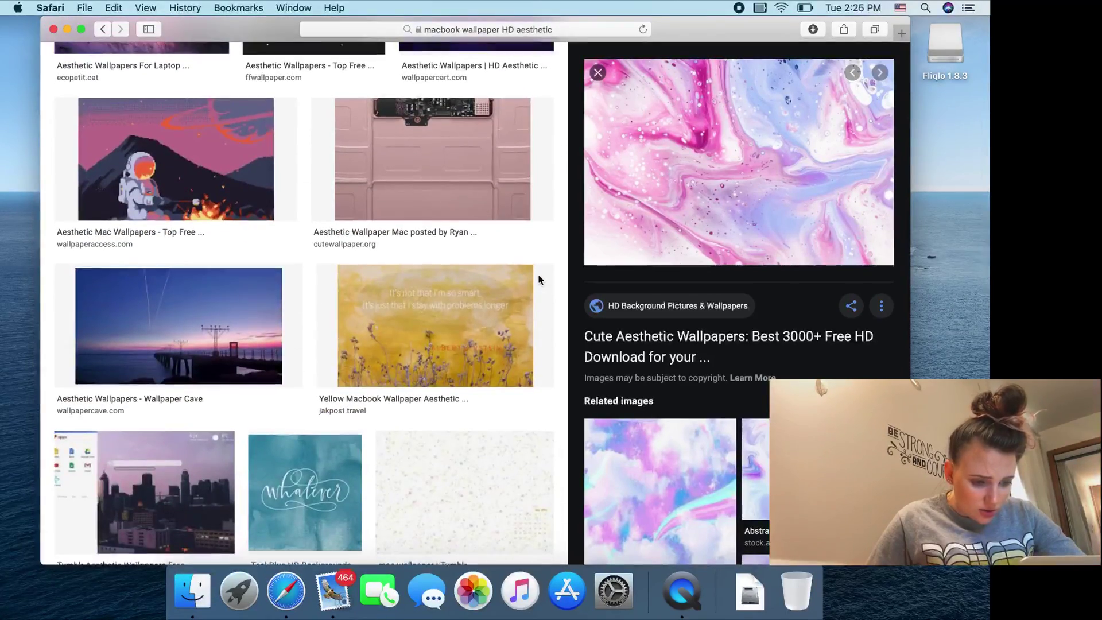
scroll(392, 437, "down", 6)
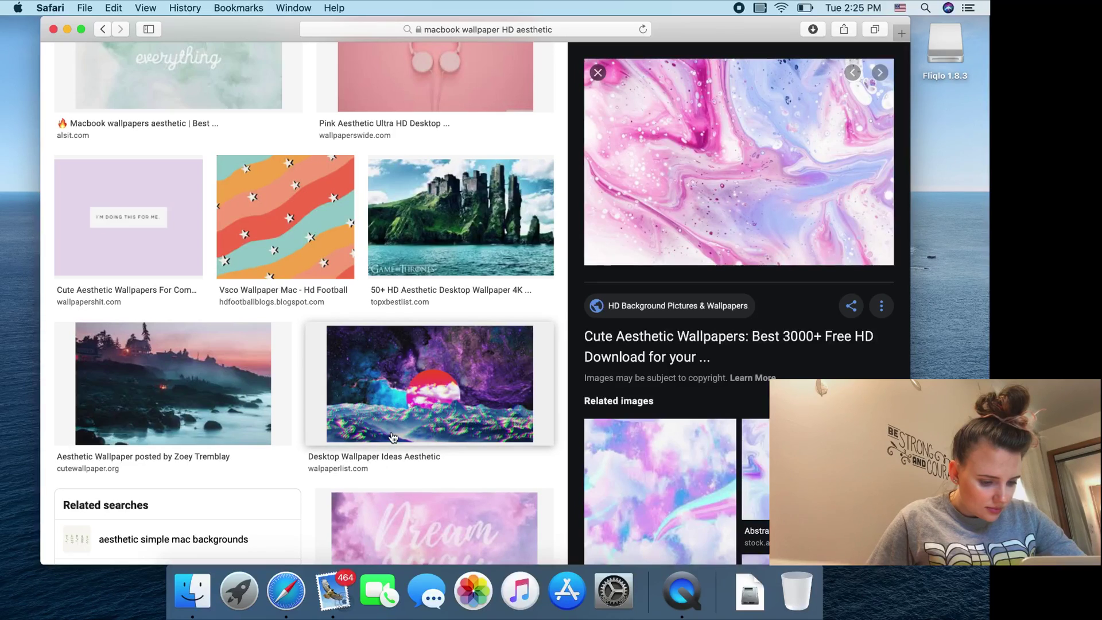
scroll(393, 437, "down", 4)
scroll(391, 431, "down", 4)
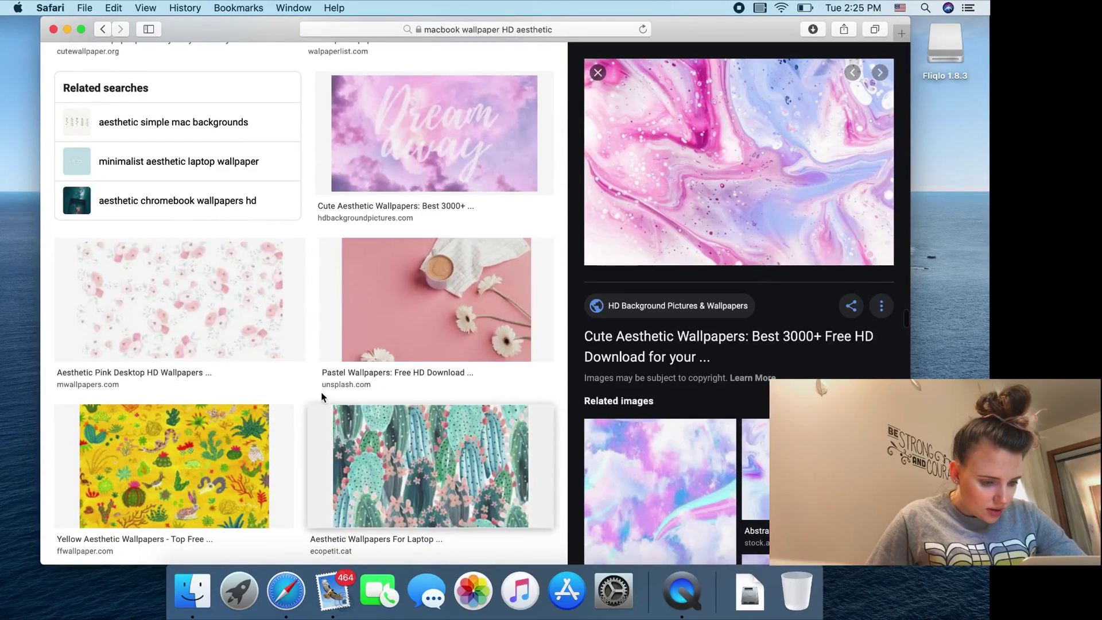
scroll(322, 396, "down", 4)
left_click(395, 274)
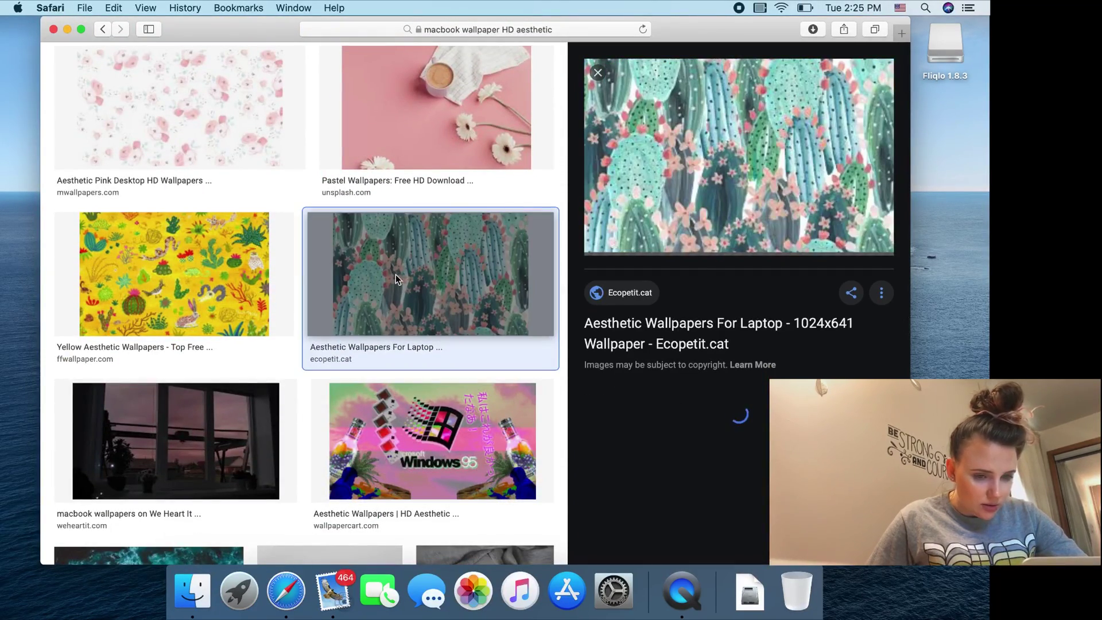
Preview the purple sky wallpaper with pink clouds and white star doodles, and look through more of the wallpaper results.
scroll(330, 363, "down", 5)
scroll(330, 362, "down", 8)
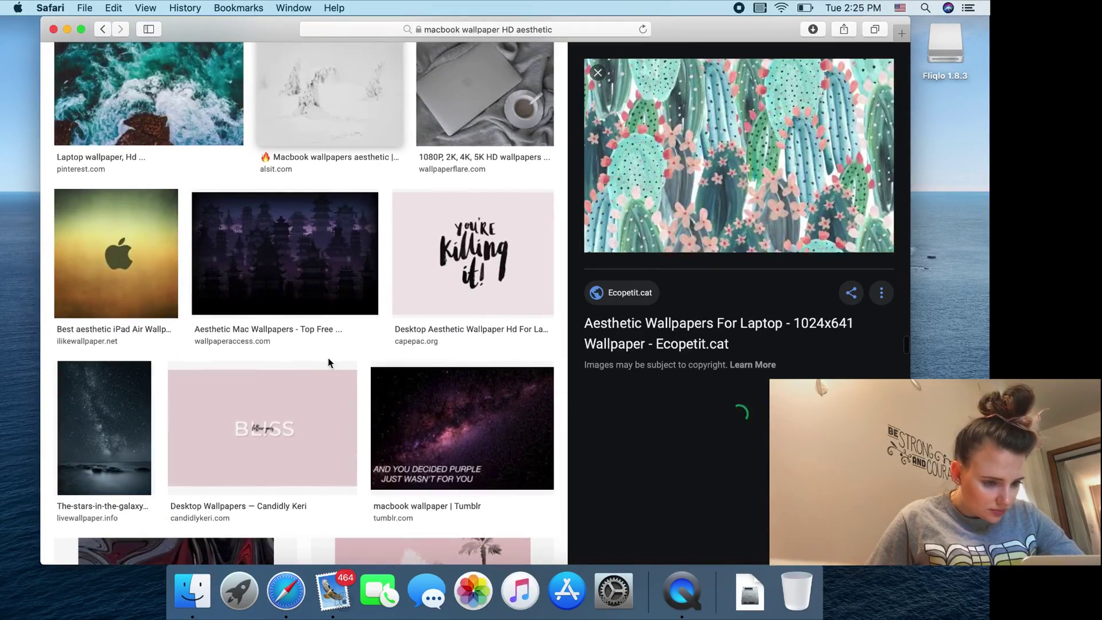
scroll(330, 363, "down", 10)
scroll(328, 362, "down", 5)
scroll(329, 362, "down", 7)
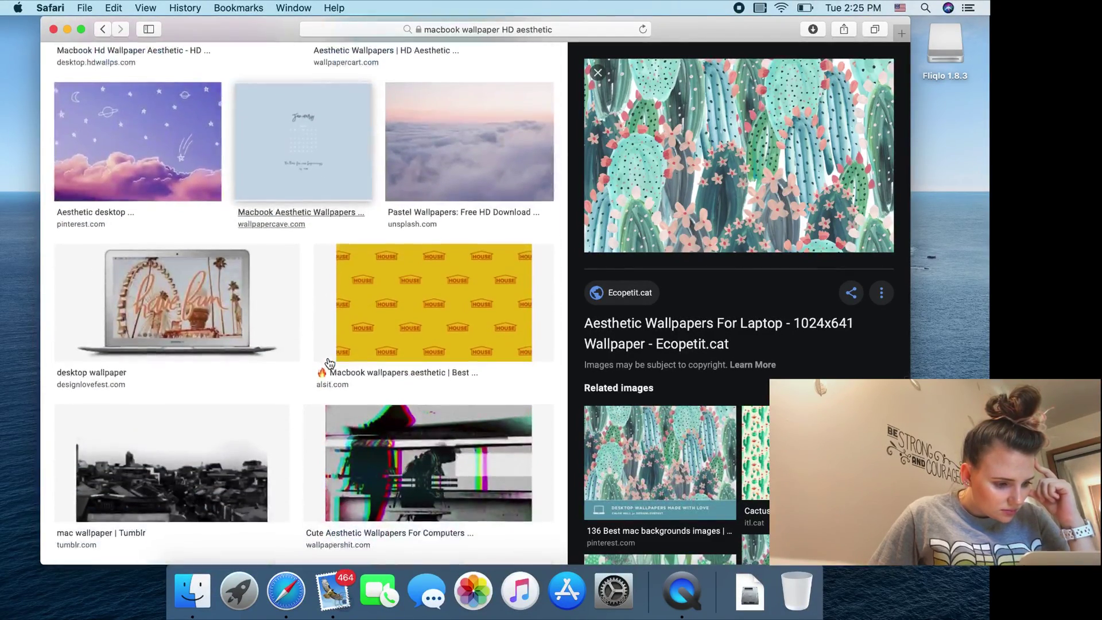
scroll(322, 368, "down", 1)
left_click(182, 117)
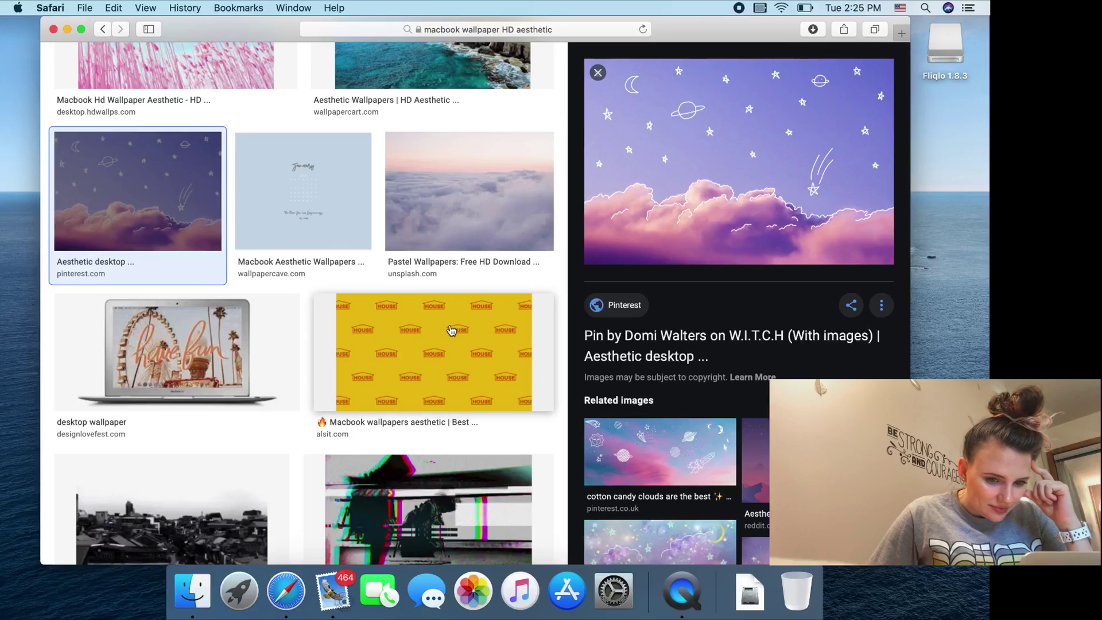
scroll(462, 278, "down", 9)
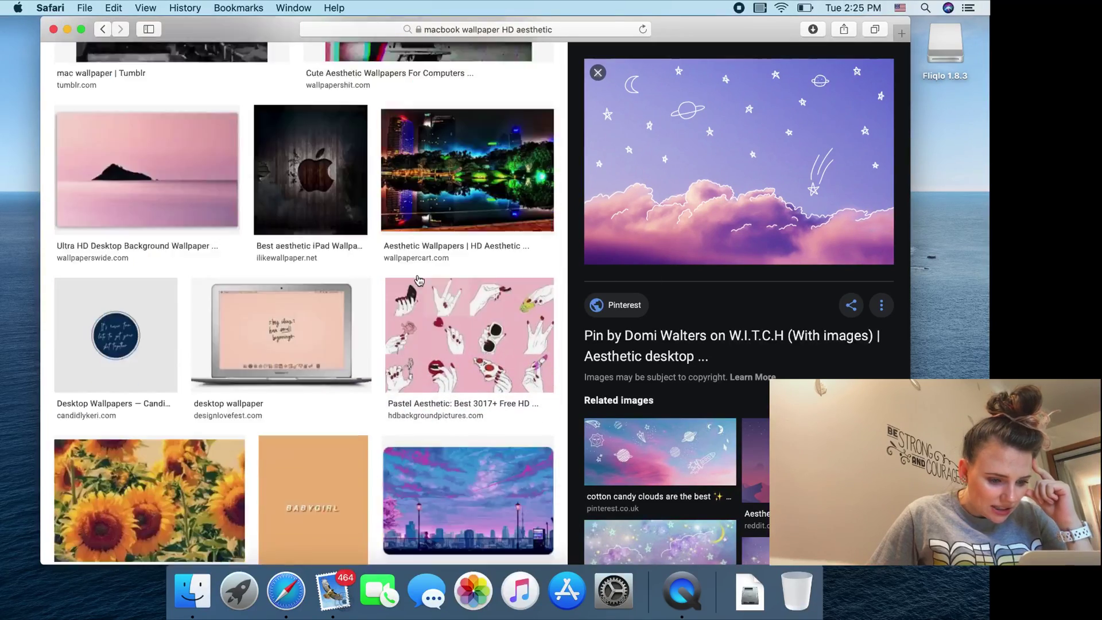
scroll(418, 280, "down", 4)
scroll(419, 280, "down", 13)
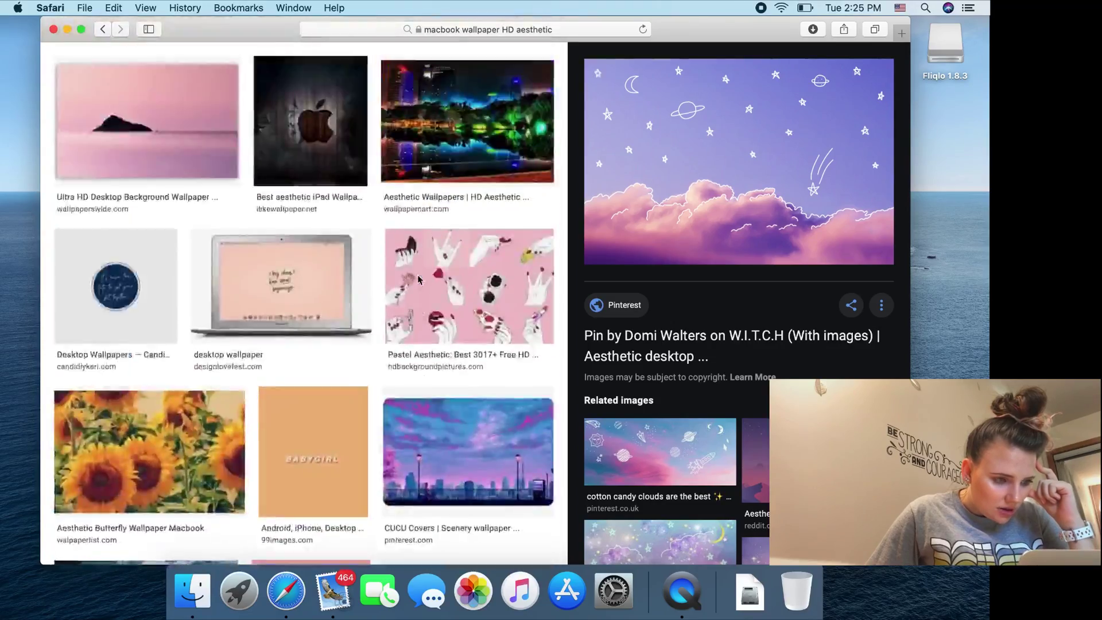
scroll(419, 280, "down", 15)
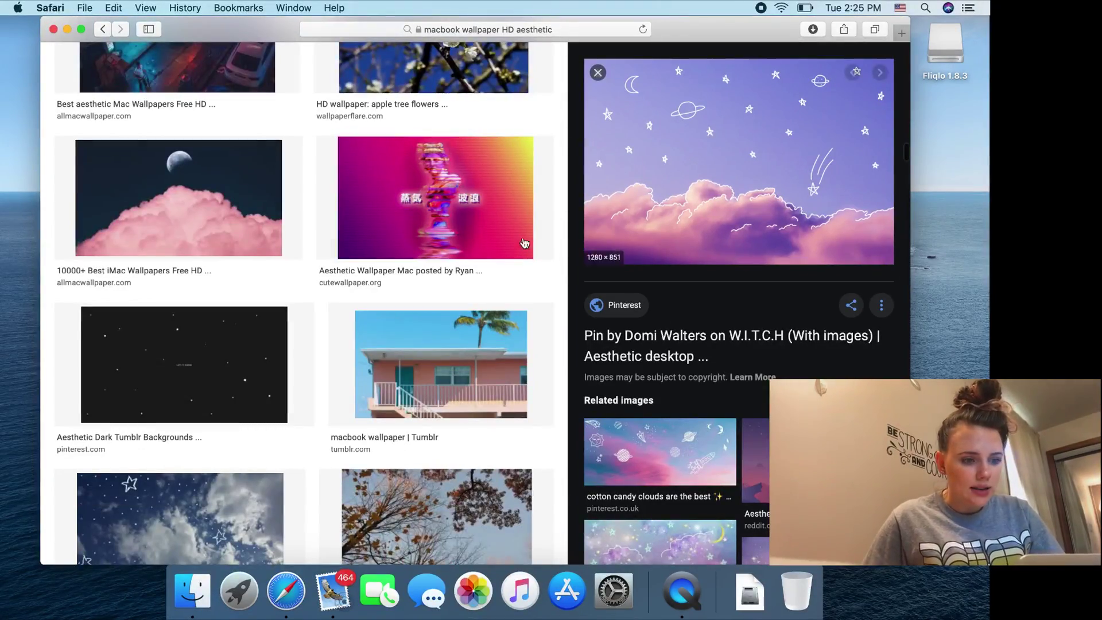
scroll(524, 243, "up", 15)
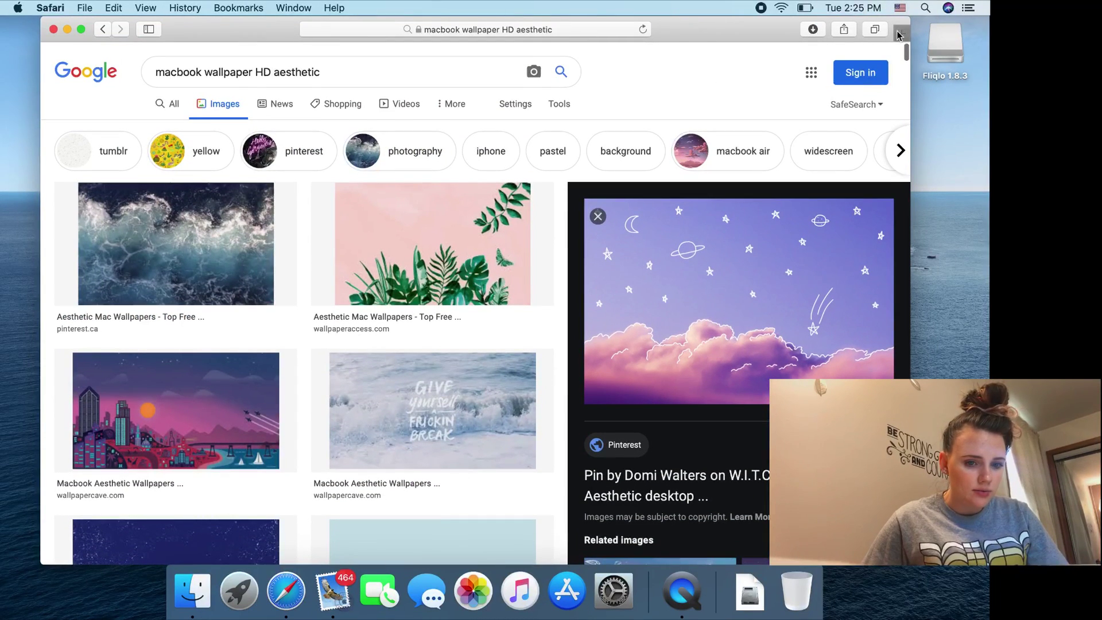
In a new browser tab, search for "the evry girl" and open The Everygirl's Tech Backgrounds page.
left_click(899, 31)
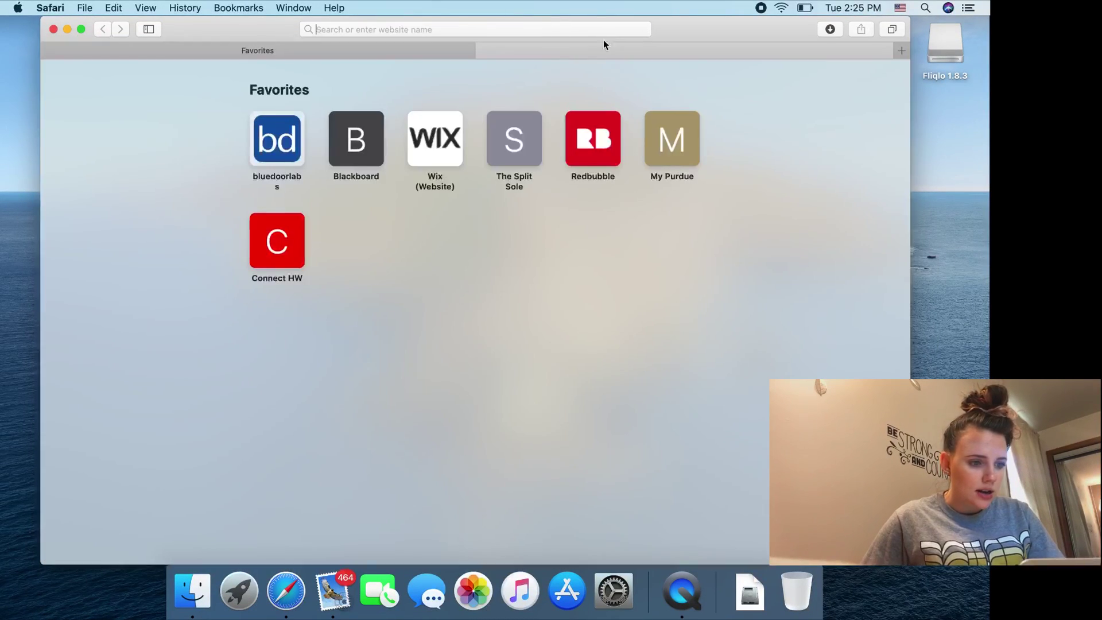
type("the evry")
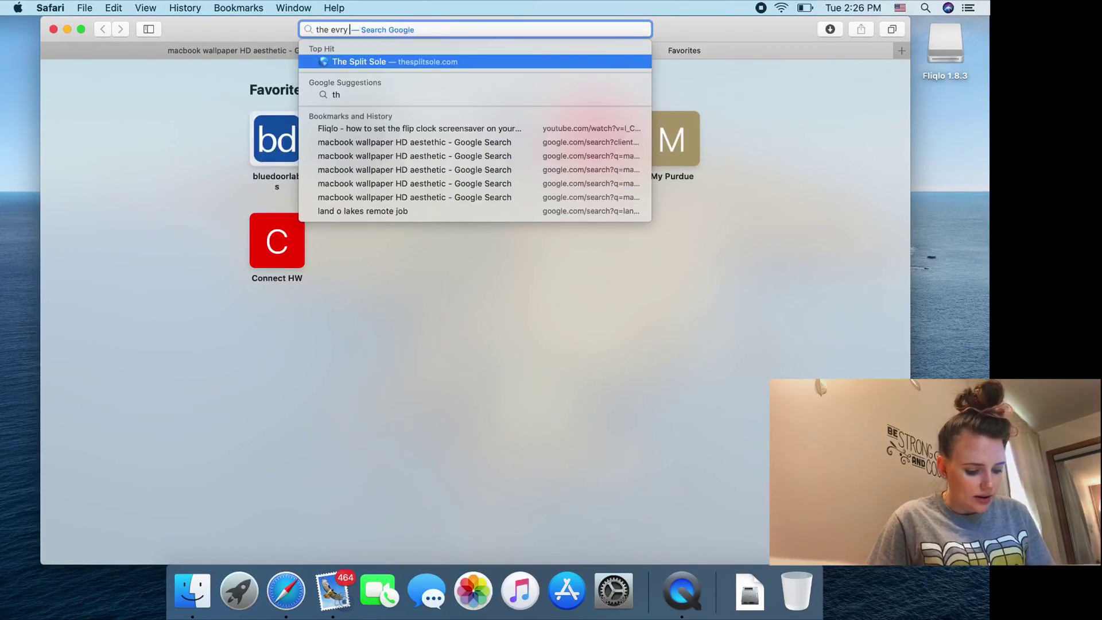
type(" girl")
key("Return")
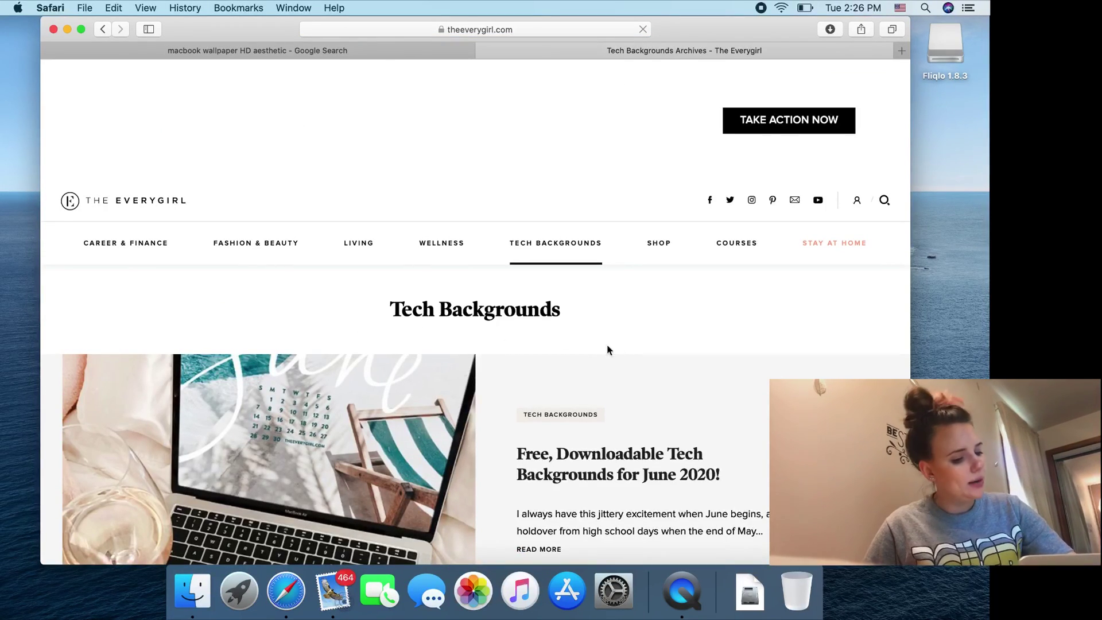
Look through the free downloadable tech backgrounds for each month and return to the featured June 2020 article.
scroll(628, 352, "down", 10)
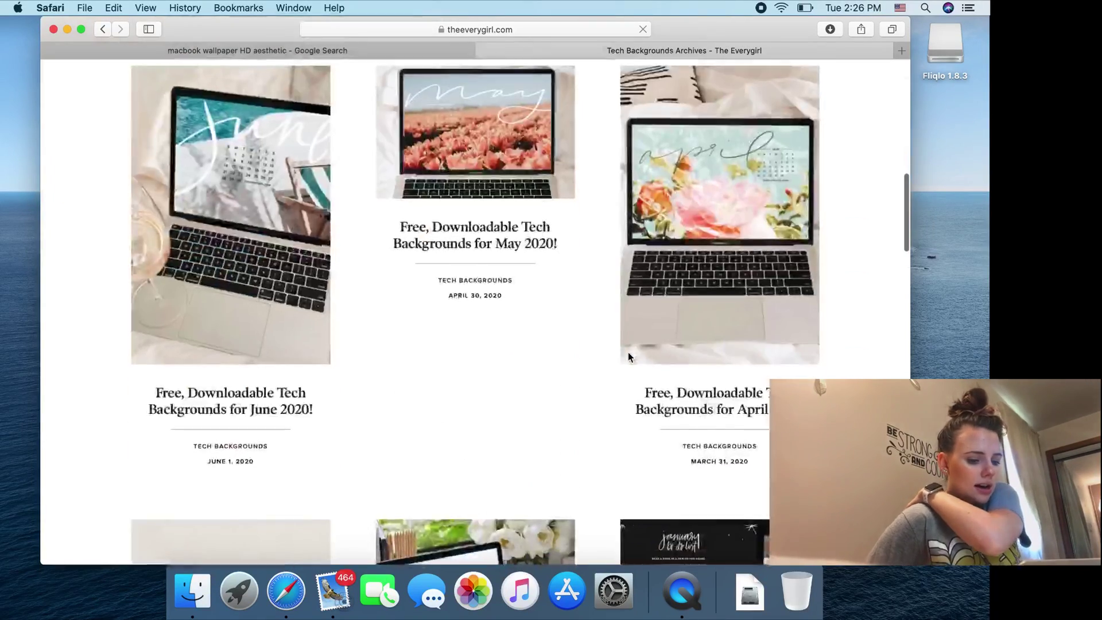
scroll(631, 344, "up", 1)
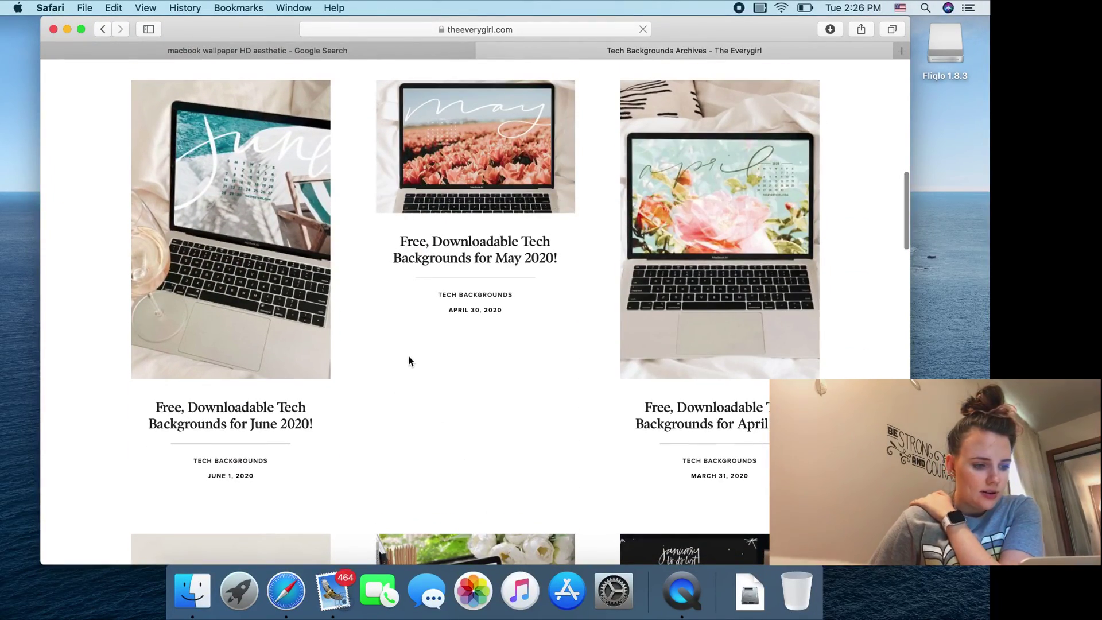
scroll(432, 359, "down", 5)
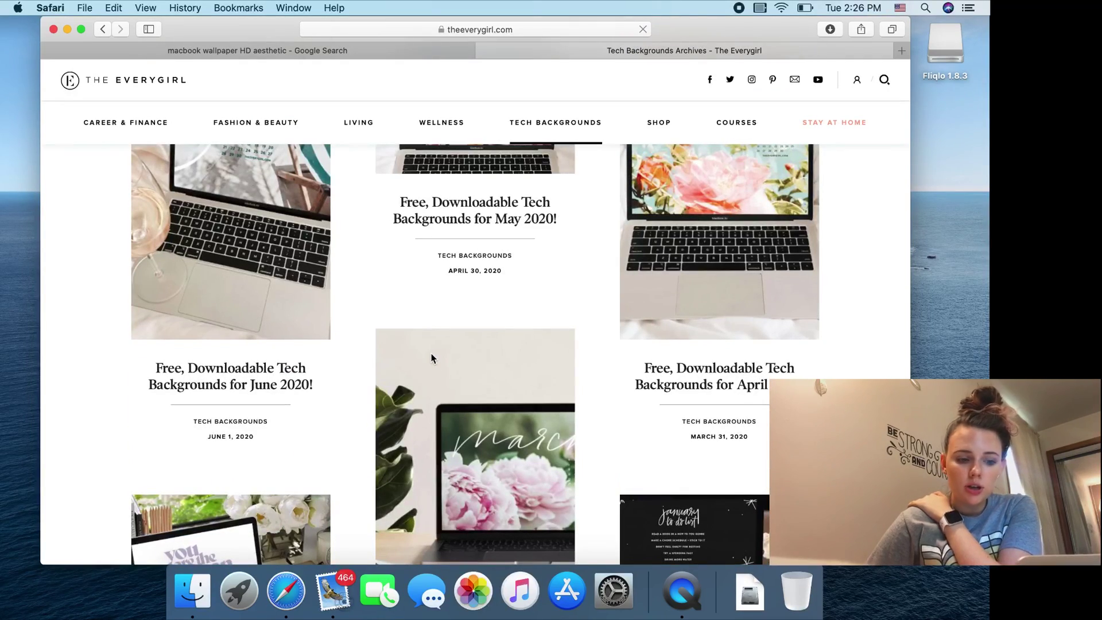
scroll(432, 359, "down", 3)
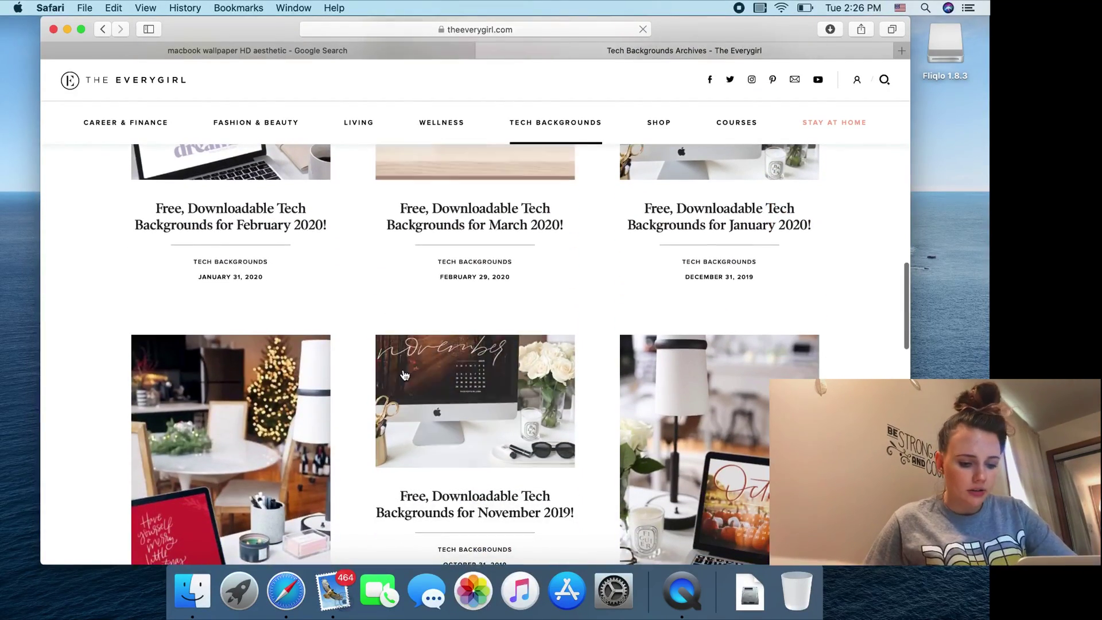
scroll(101, 324, "up", 15)
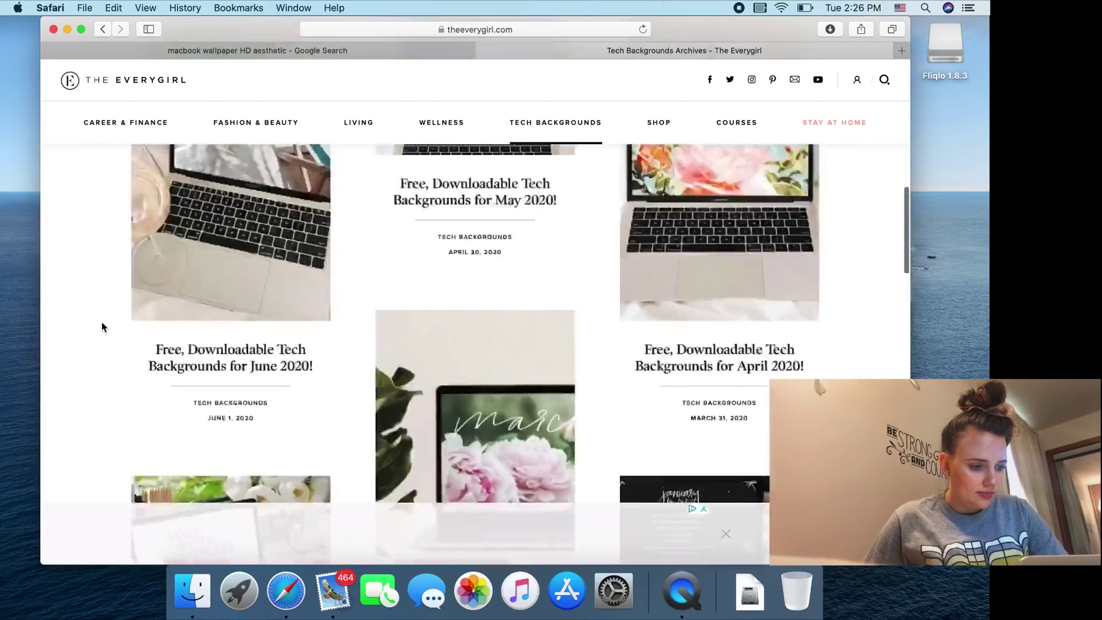
scroll(102, 326, "down", 1)
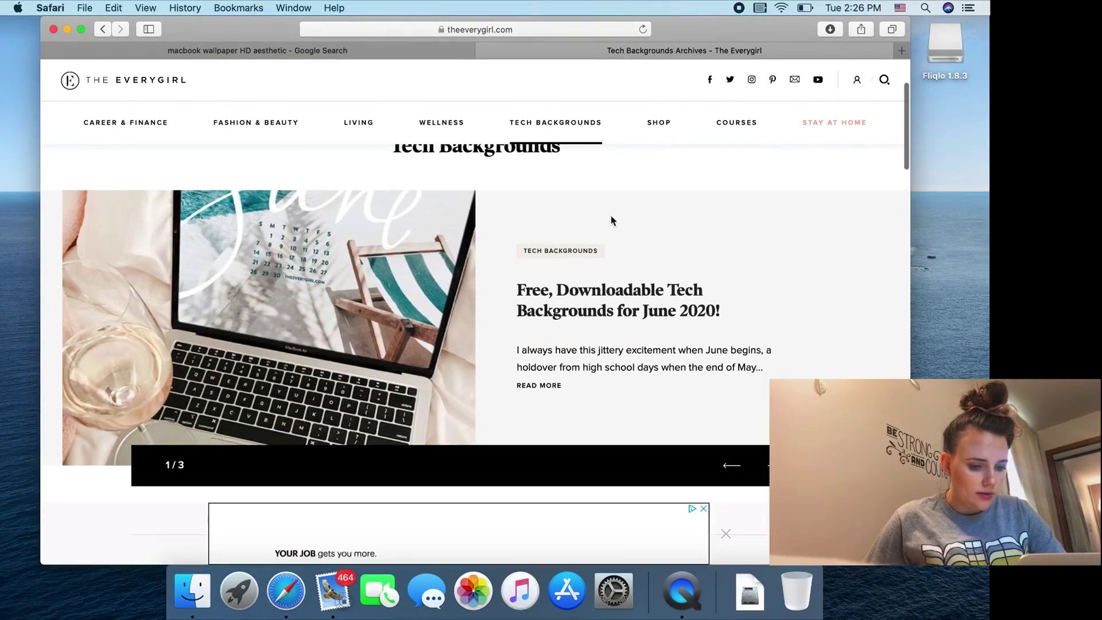
Open the June 2020 tech backgrounds article and examine its first designs, from the black quote background to the beach chair calendar.
left_click(527, 311)
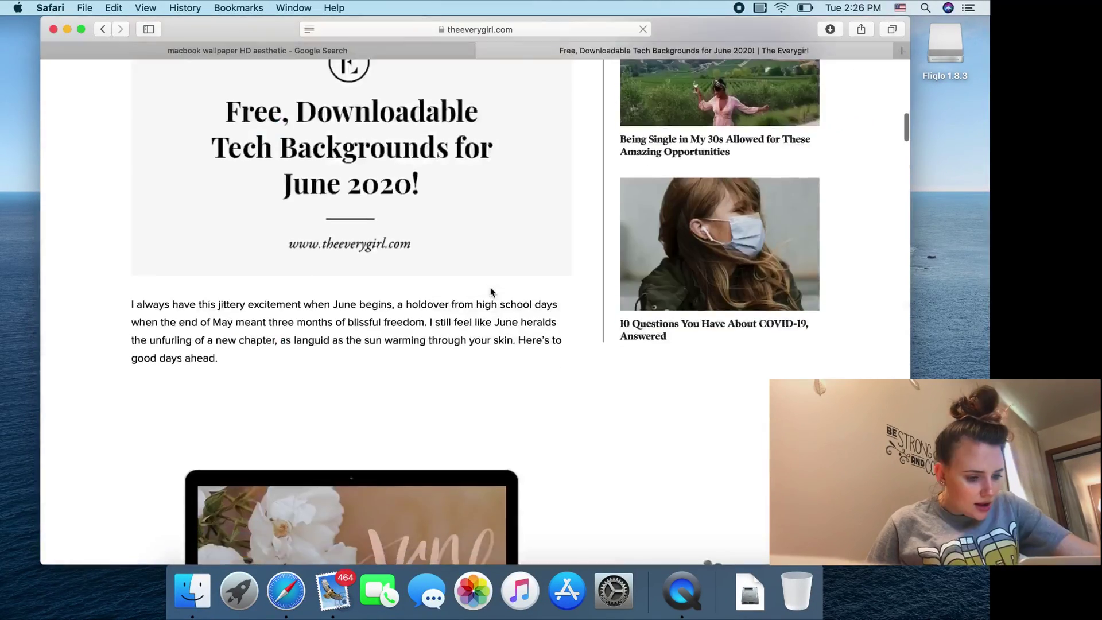
scroll(490, 290, "down", 6)
scroll(490, 287, "down", 10)
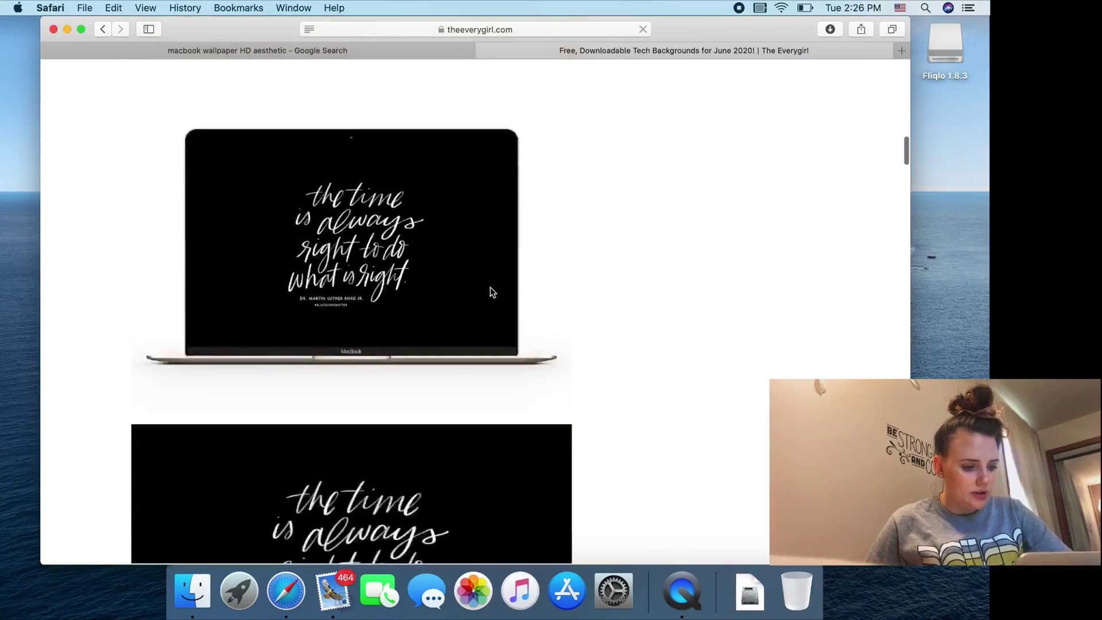
scroll(490, 287, "down", 12)
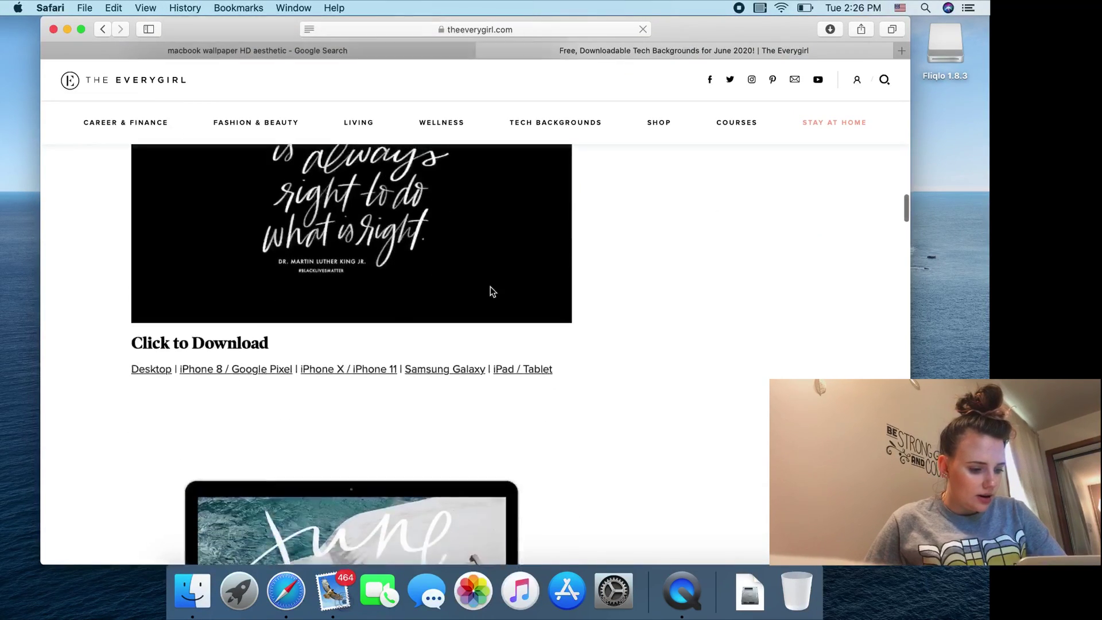
scroll(490, 287, "up", 4)
scroll(490, 287, "down", 8)
scroll(490, 287, "up", 5)
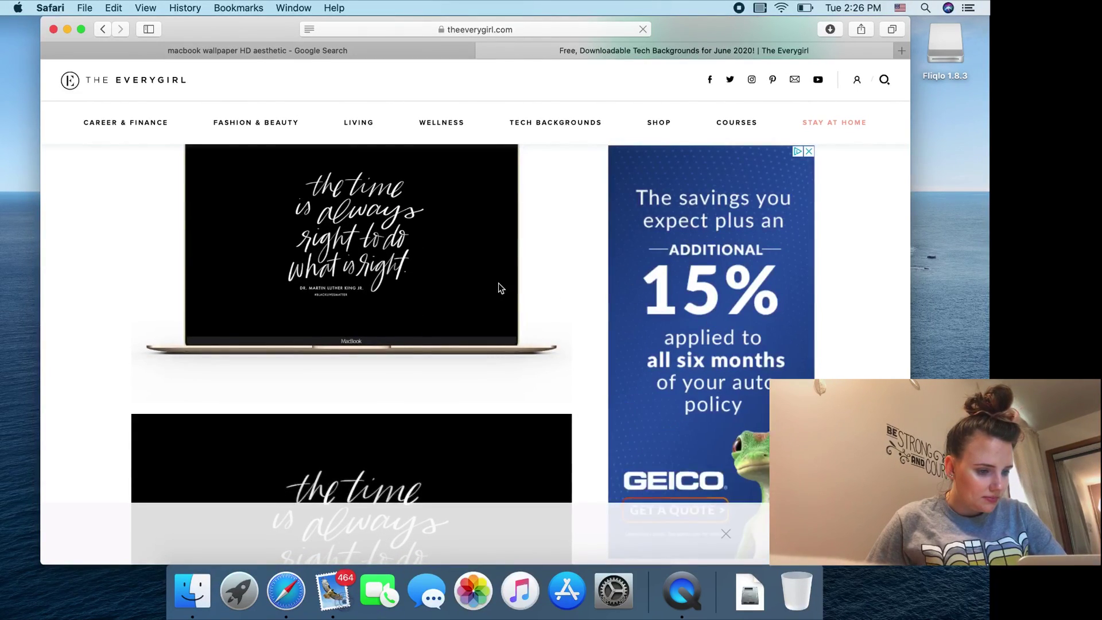
scroll(101, 304, "down", 15)
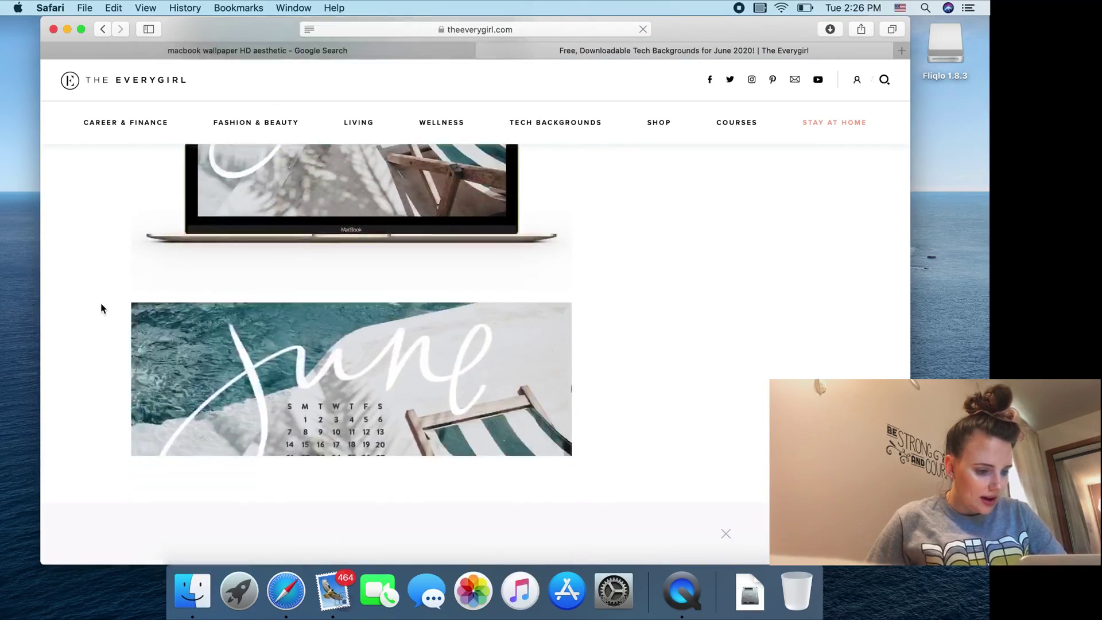
scroll(101, 308, "up", 4)
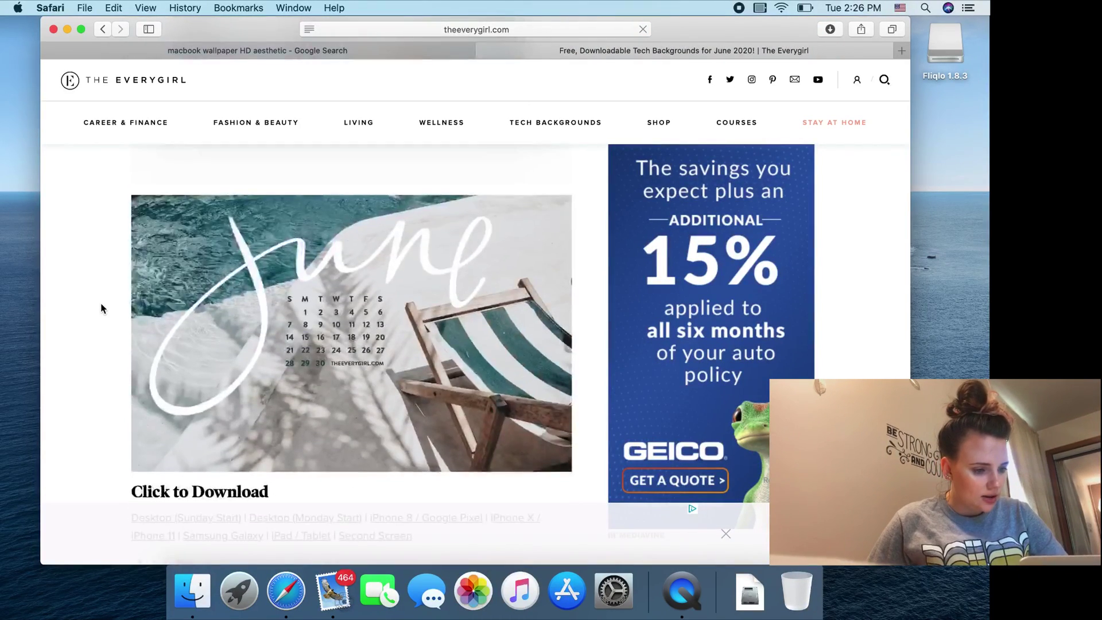
Examine the remaining June designs, including the to-do list, Kindness Matters, bridge calendar, tacos and canal calendar backgrounds.
scroll(101, 309, "down", 8)
scroll(101, 308, "down", 2)
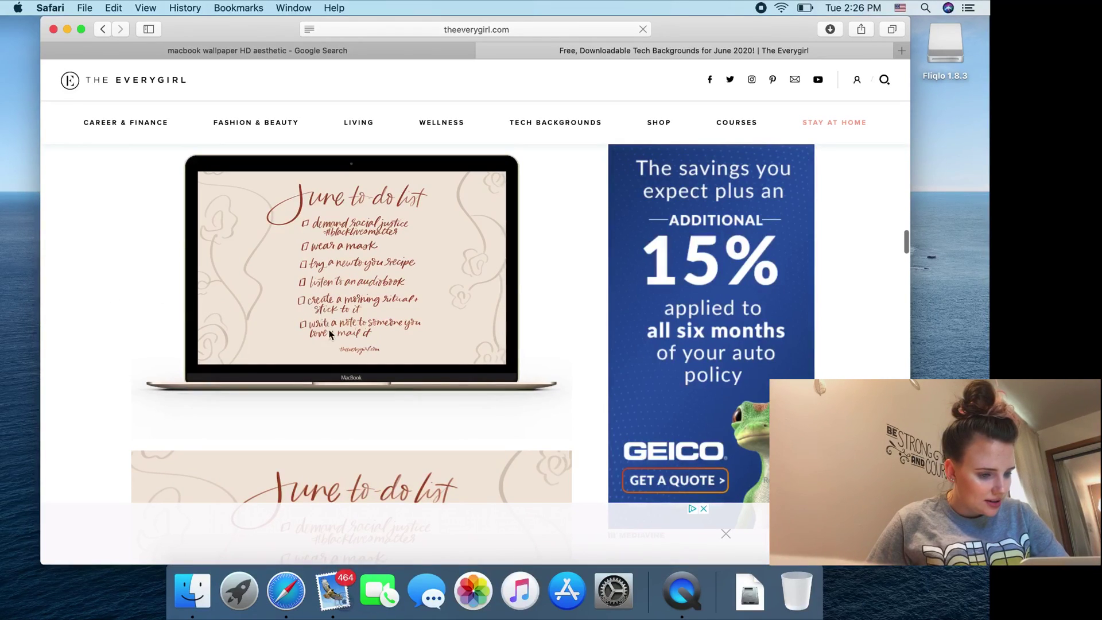
scroll(137, 378, "down", 7)
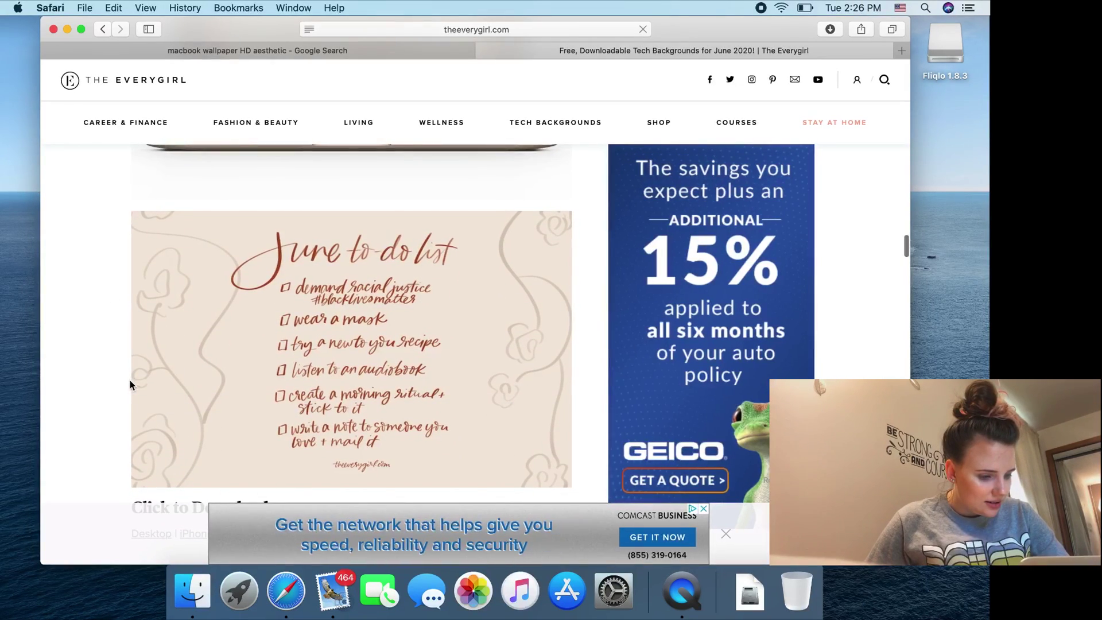
scroll(131, 384, "down", 2)
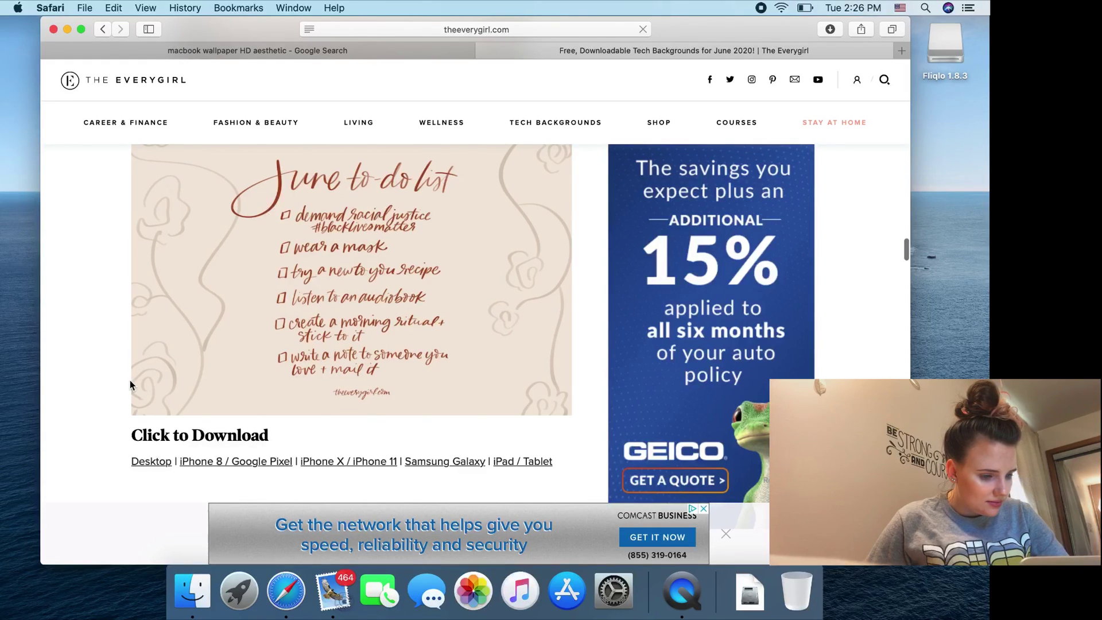
scroll(130, 384, "down", 10)
scroll(130, 383, "down", 15)
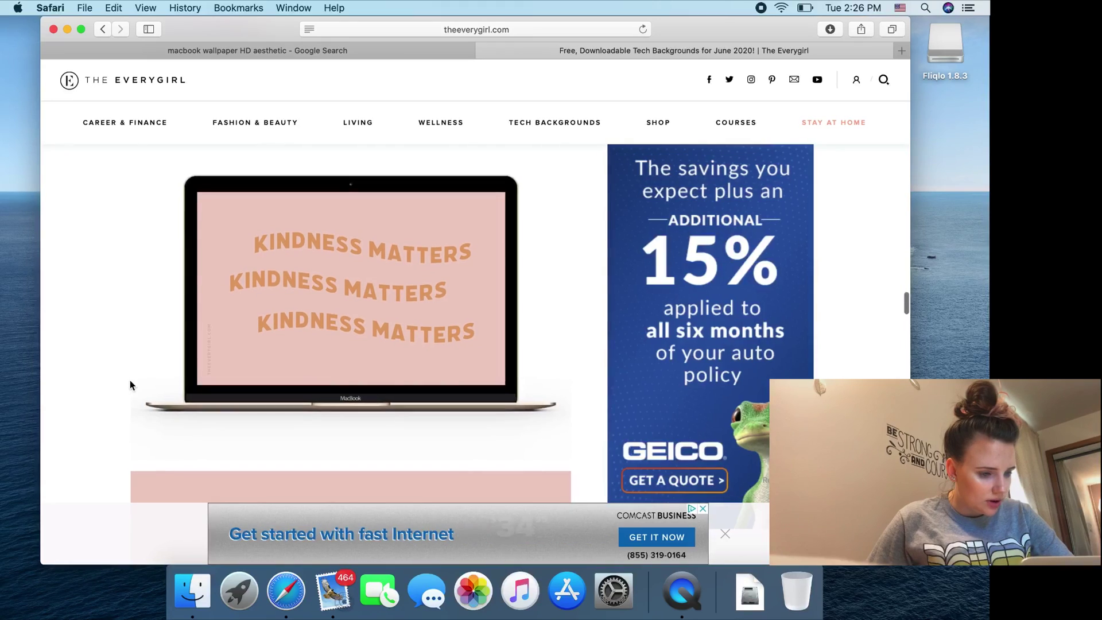
scroll(129, 380, "down", 13)
scroll(129, 383, "down", 15)
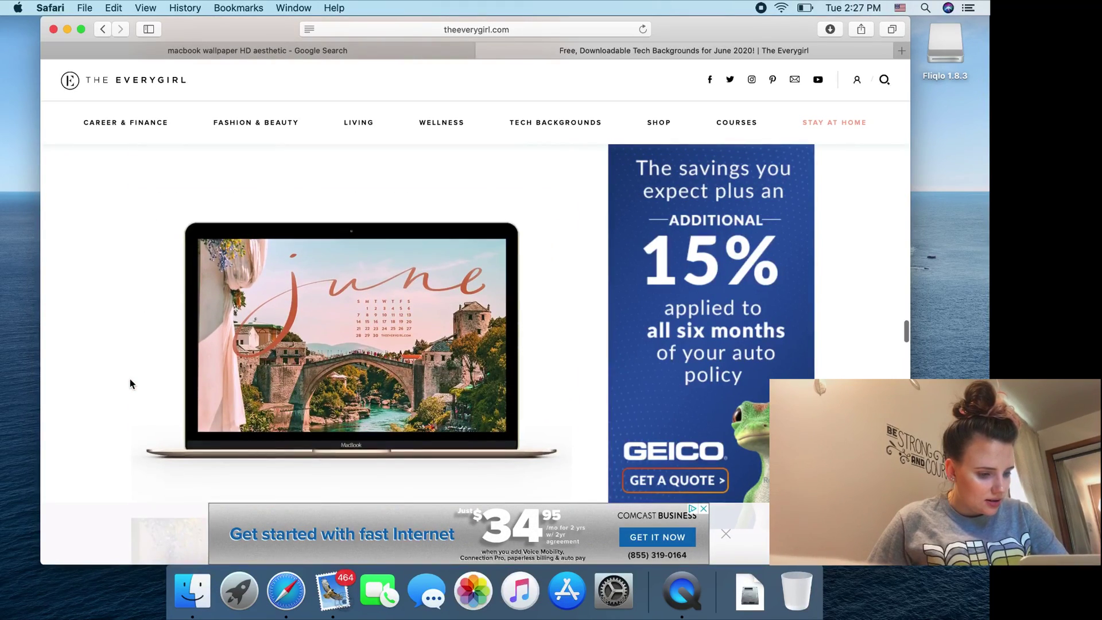
scroll(130, 384, "down", 15)
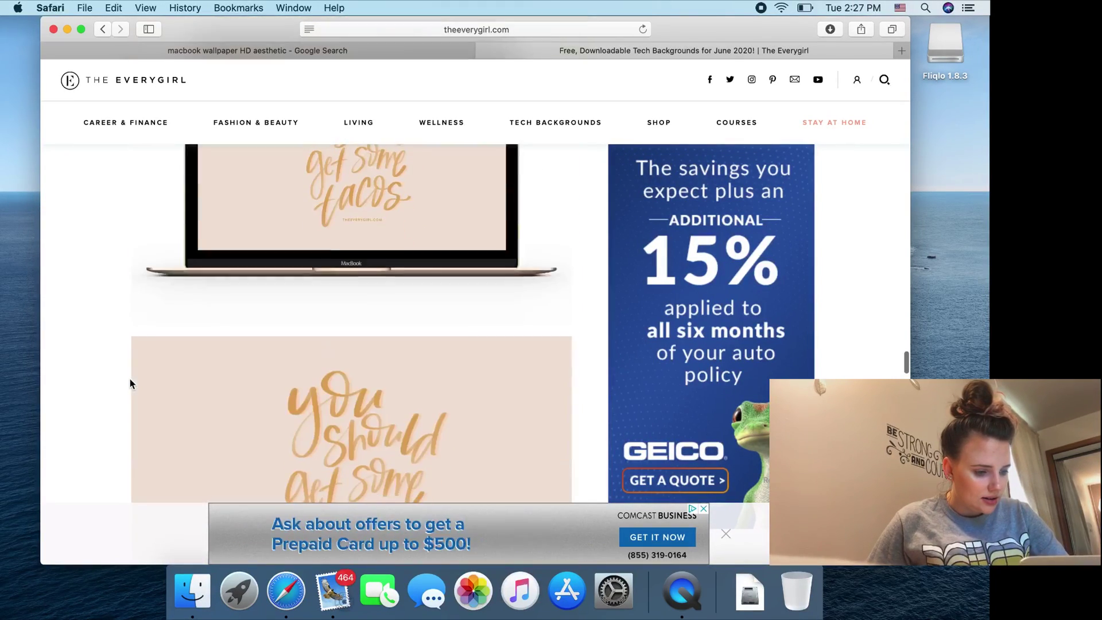
scroll(131, 384, "up", 3)
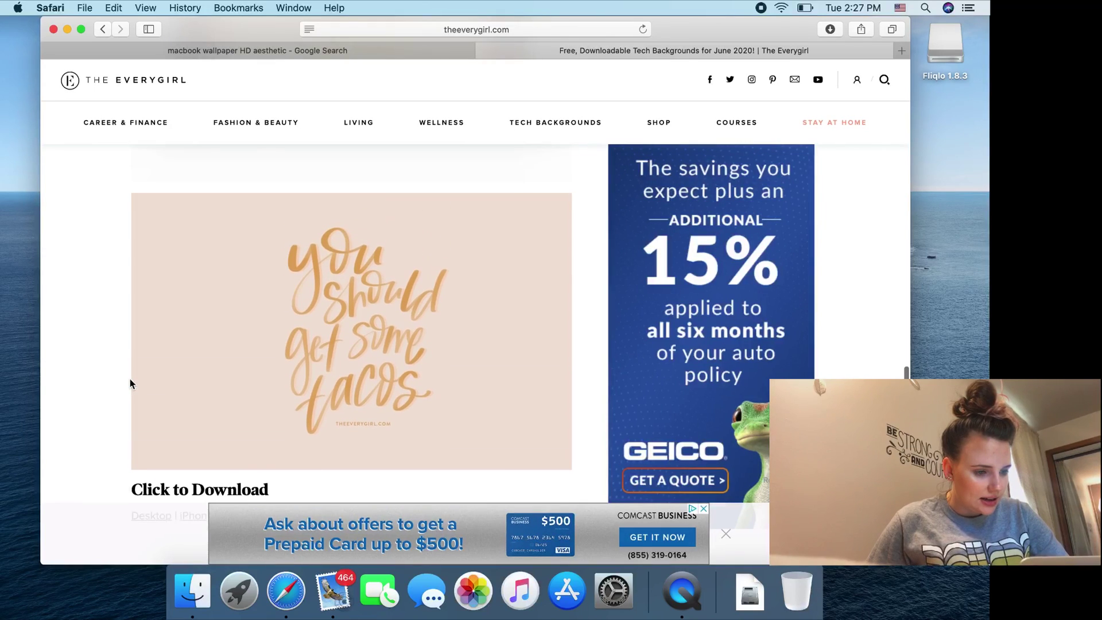
scroll(130, 383, "down", 1)
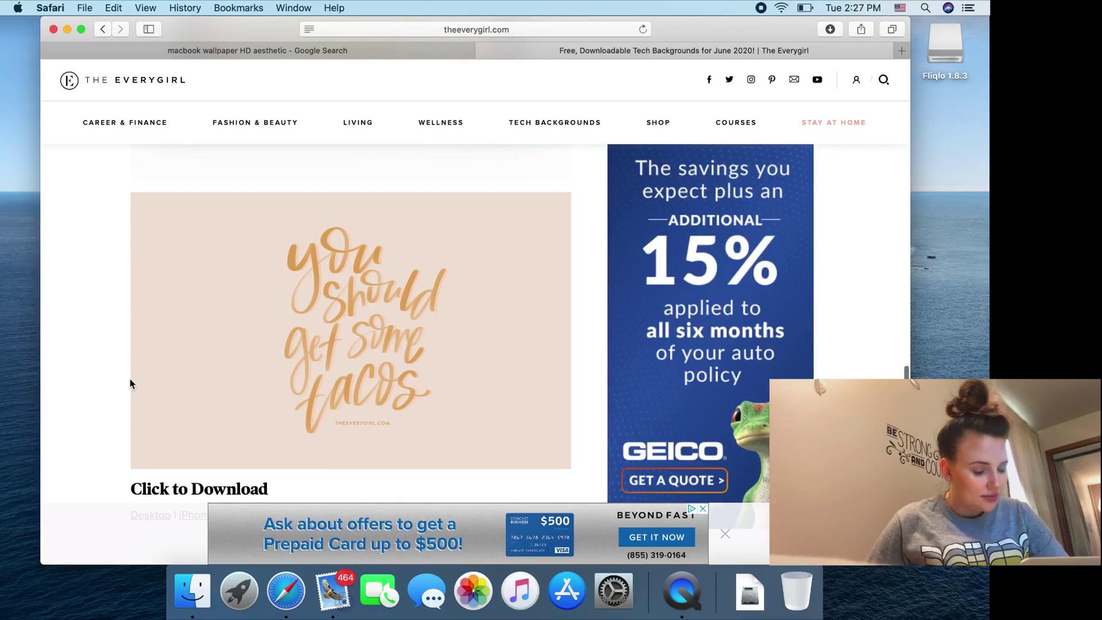
scroll(129, 382, "down", 15)
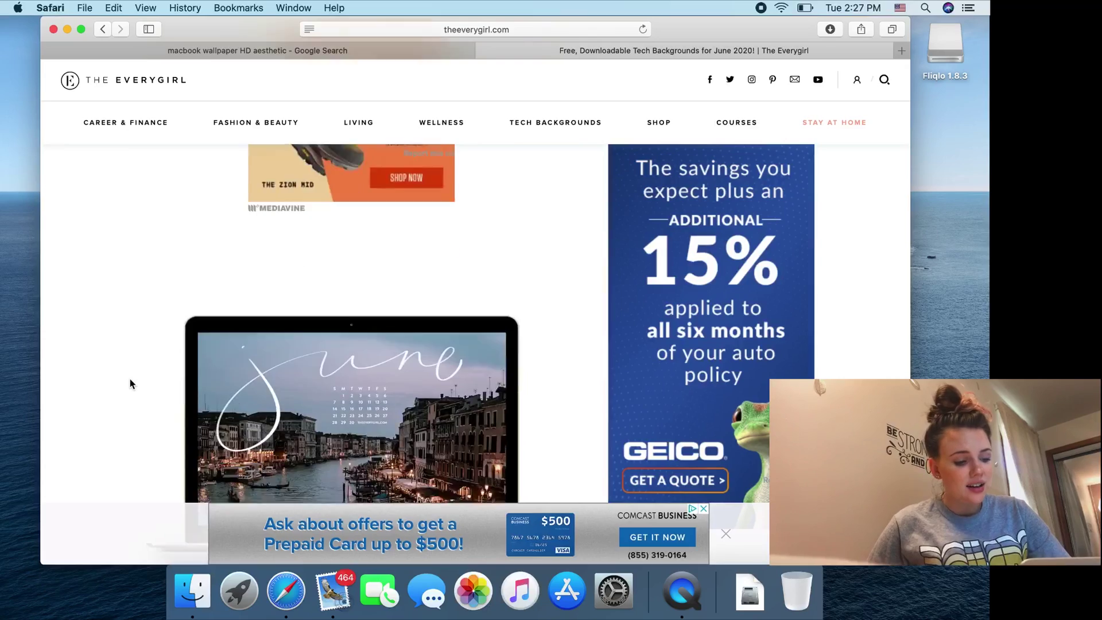
scroll(130, 377, "down", 20)
Return to the "you should get some tacos" background and open its Desktop download version.
scroll(129, 377, "up", 10)
scroll(129, 378, "up", 15)
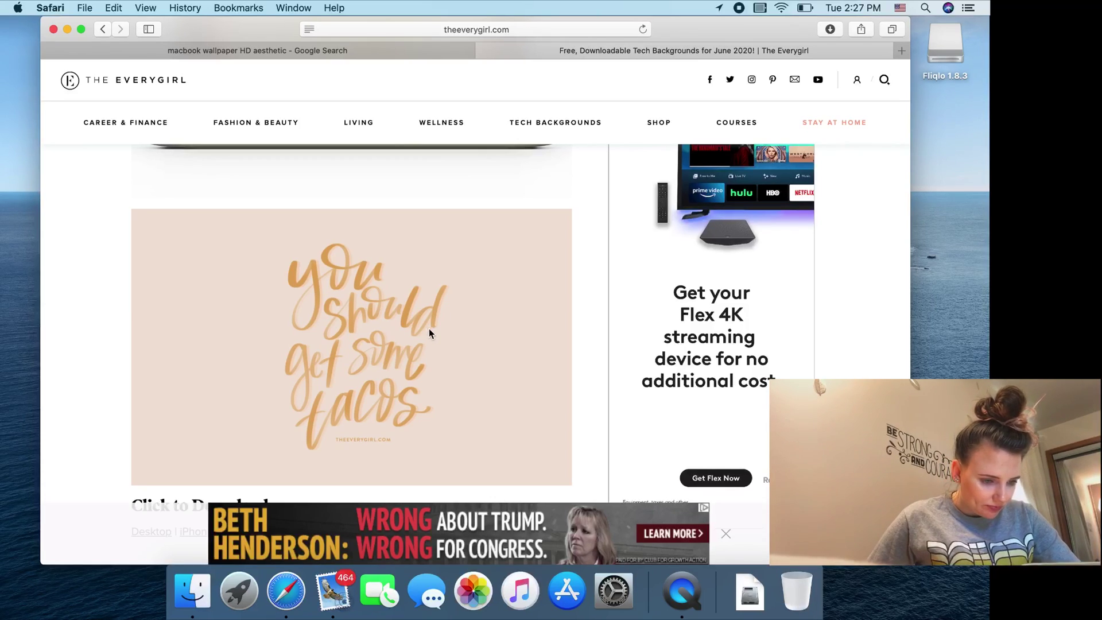
scroll(429, 328, "down", 4)
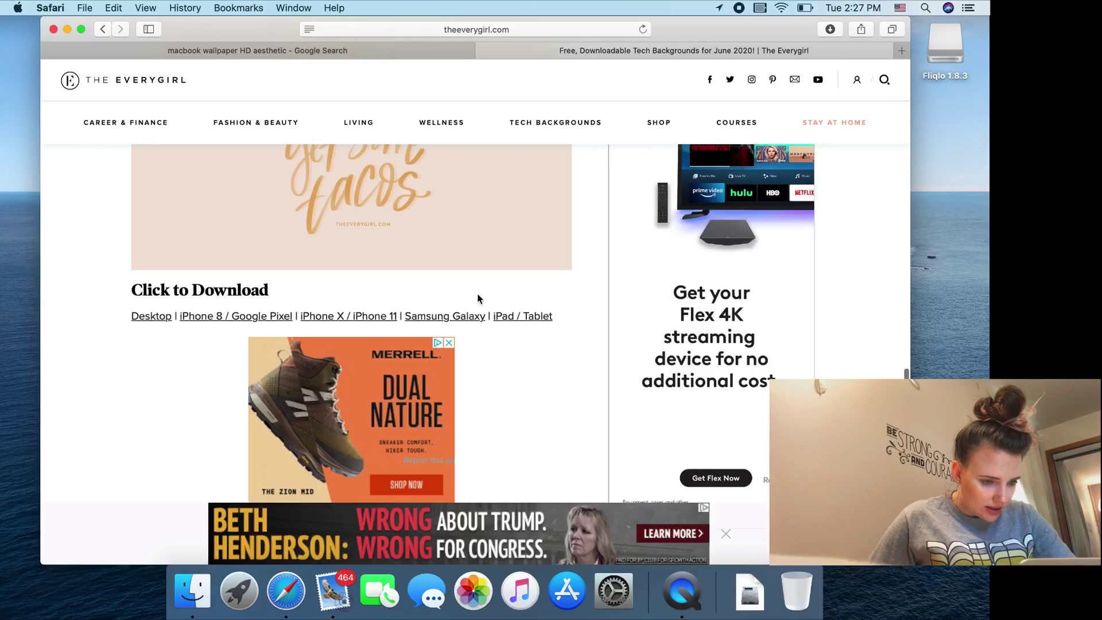
left_click(160, 320)
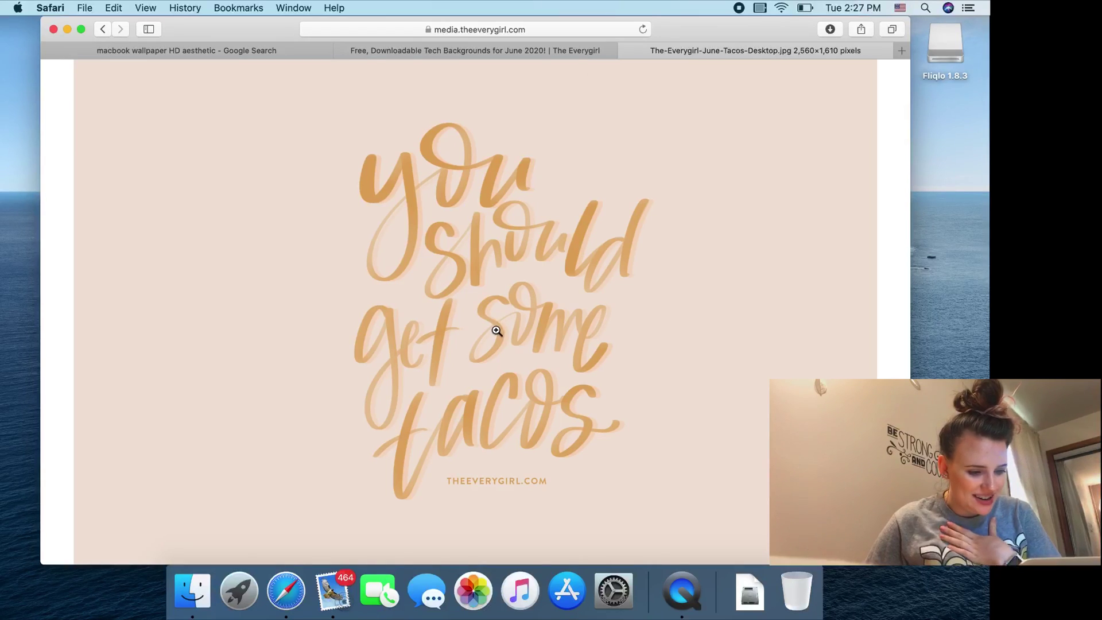
left_click(830, 32)
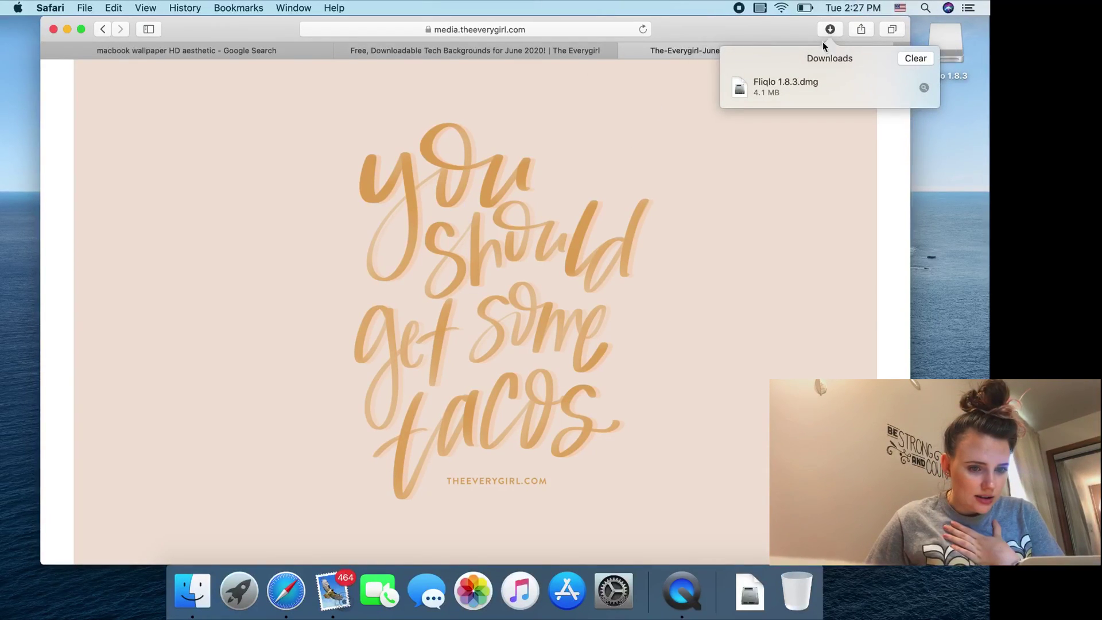
left_click(742, 42)
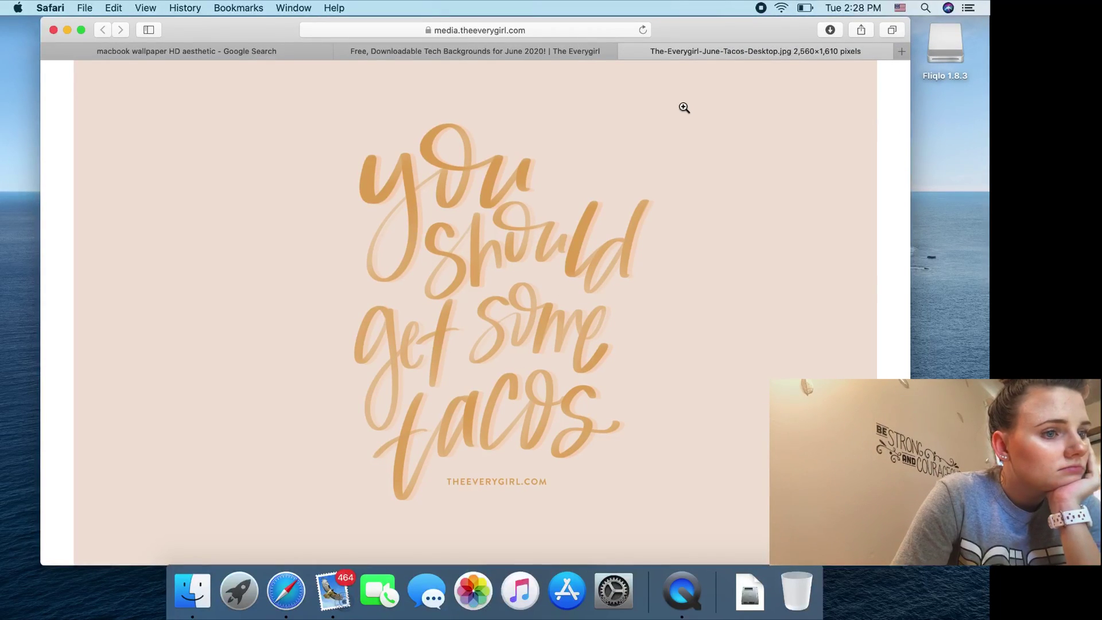
left_click_drag(734, 39, 835, 30)
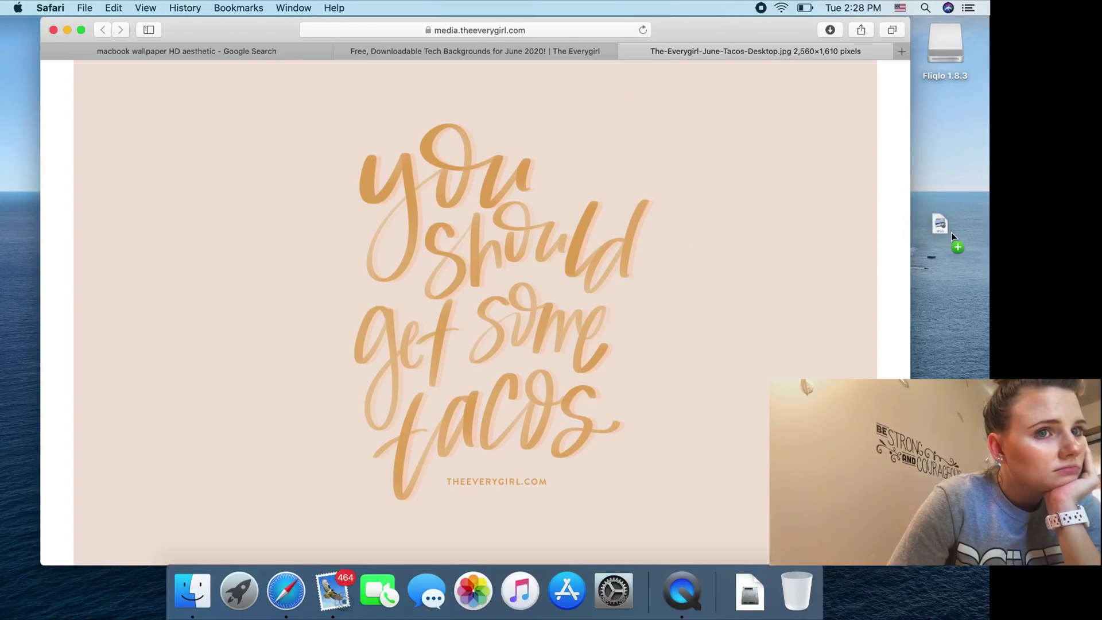
left_click_drag(950, 229, 949, 228)
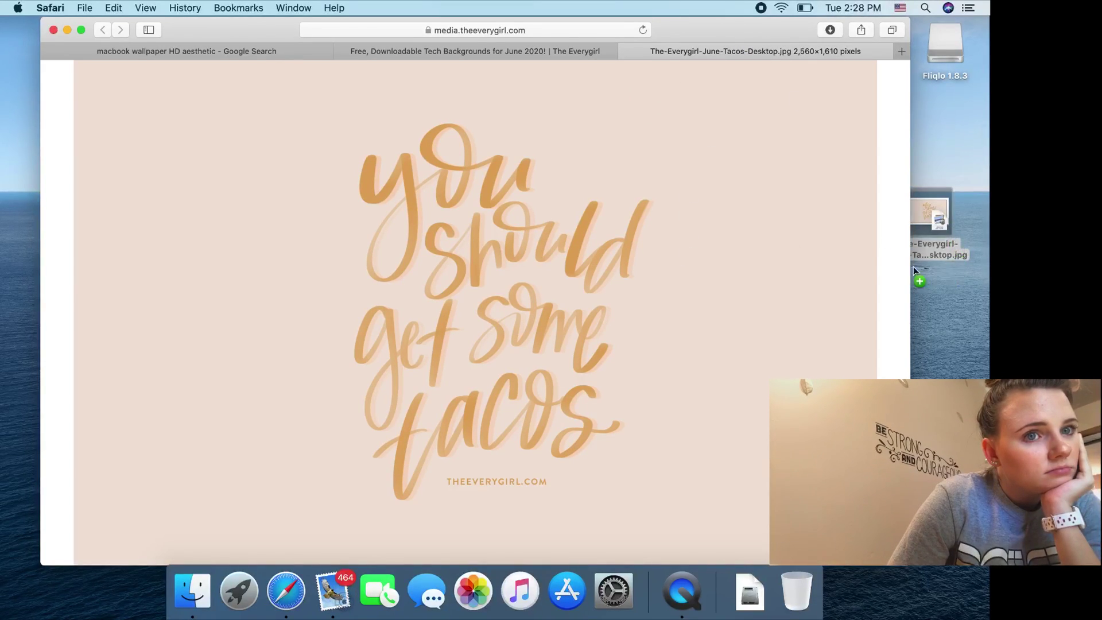
left_click(928, 125)
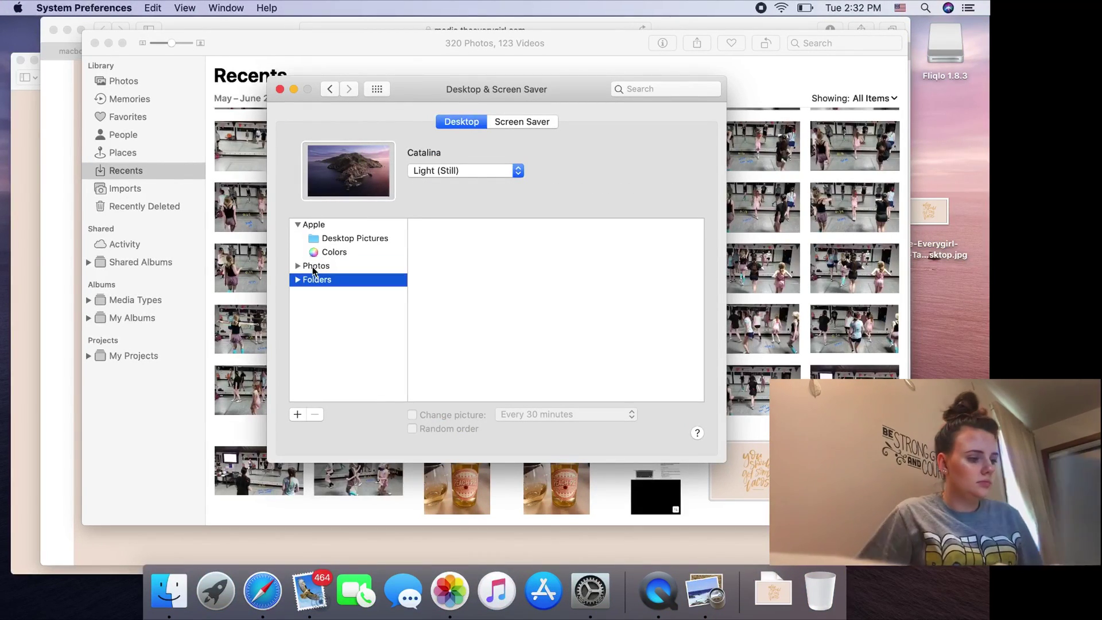
Set the tacos image from the Photos collection as the desktop picture and close the image preview window.
left_click(313, 268)
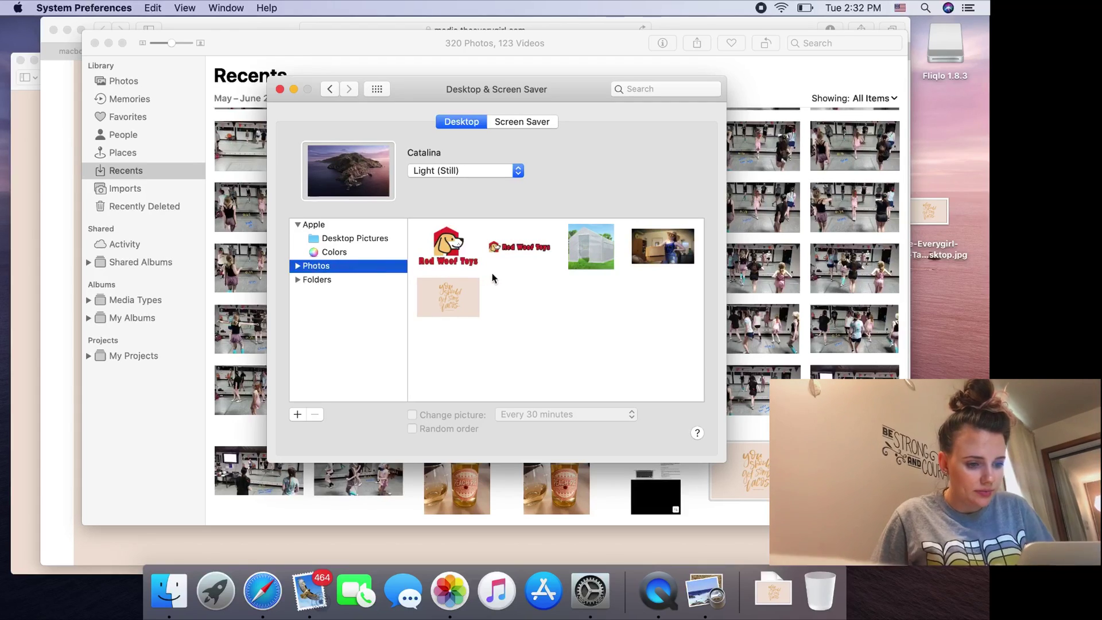
left_click(448, 296)
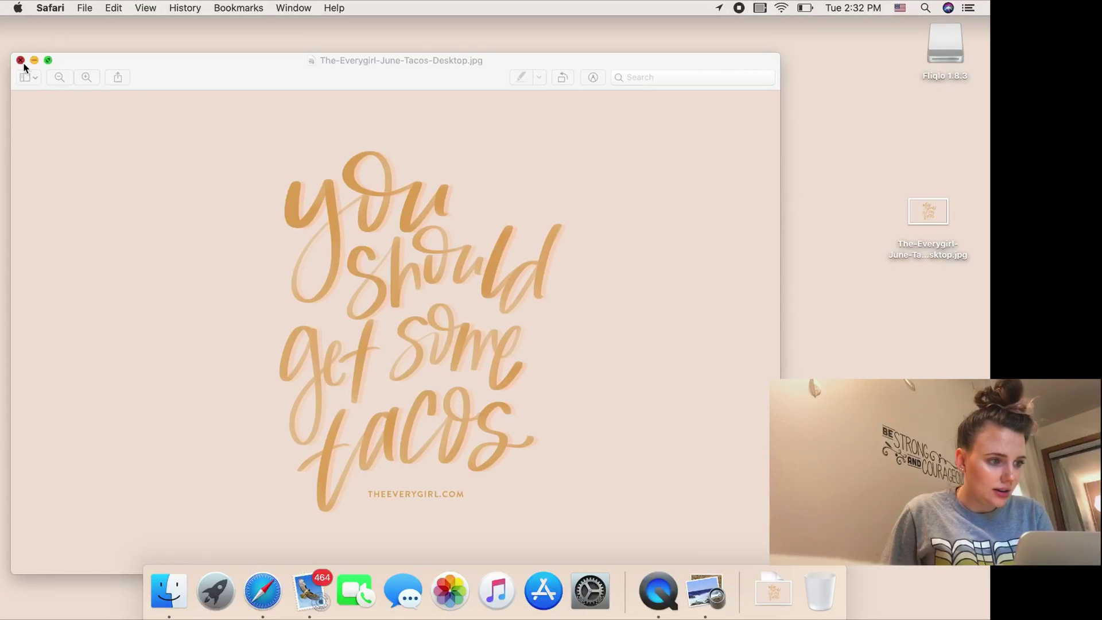
left_click(20, 60)
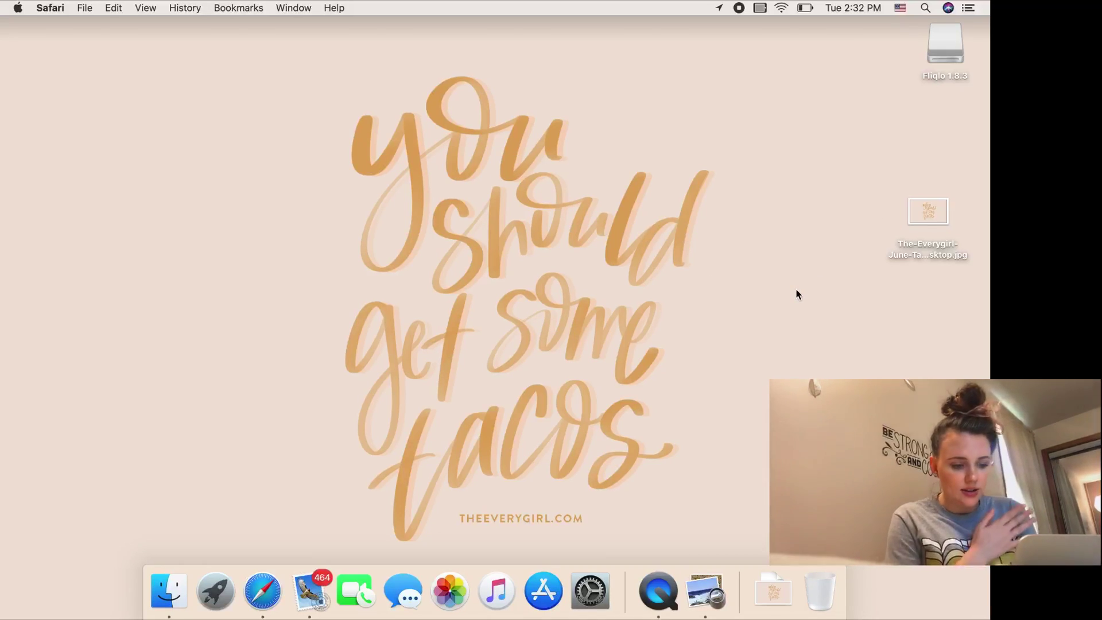
Clear the leftover tacos image file off the desktop and close the Recents Finder window.
left_click(937, 216)
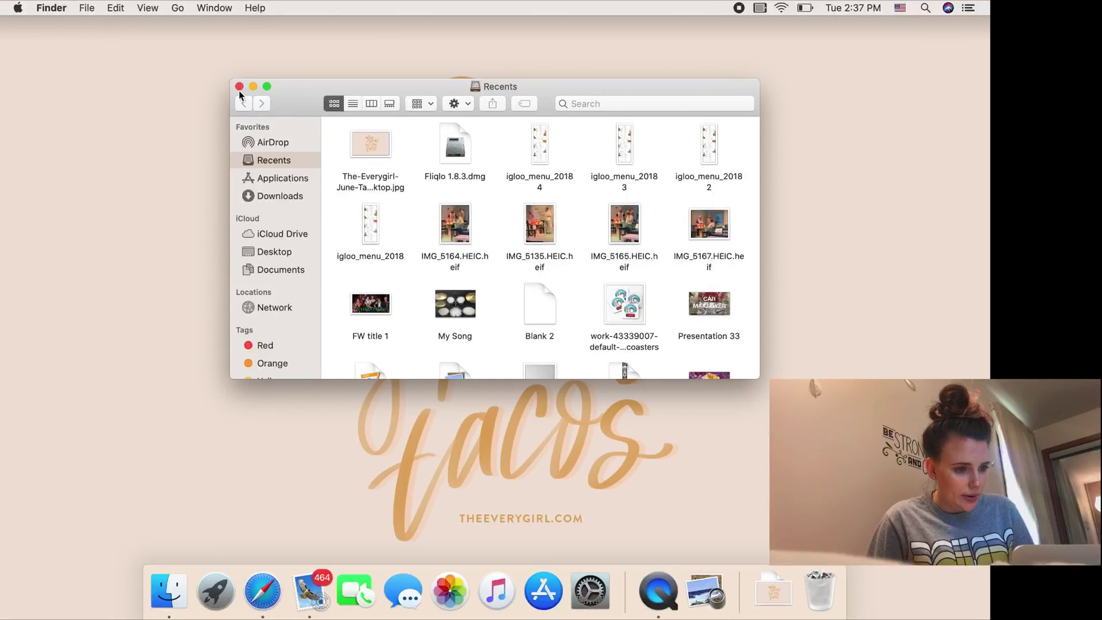
left_click(239, 90)
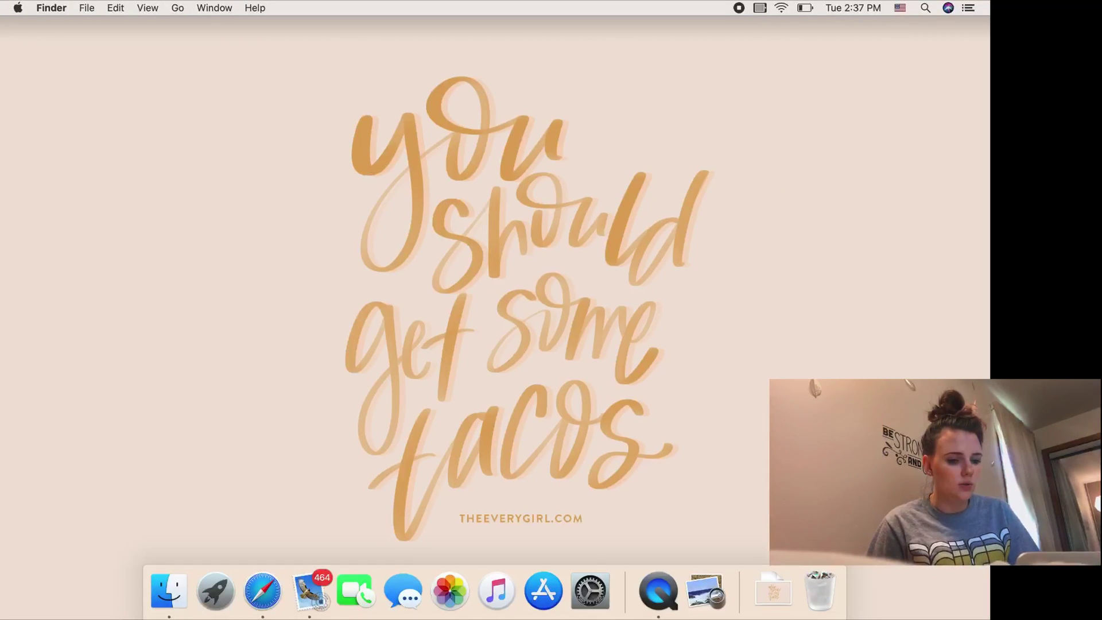
Look through the Today widgets in Notification Center and open the notification settings.
mouse_move(990, 619)
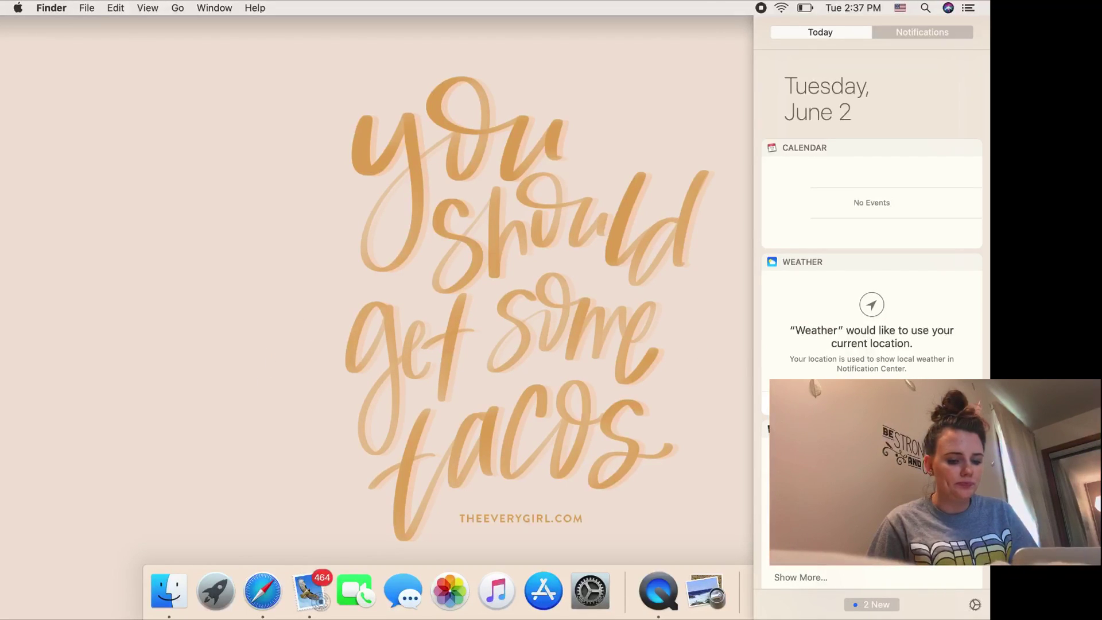
scroll(871, 230, "down", 5)
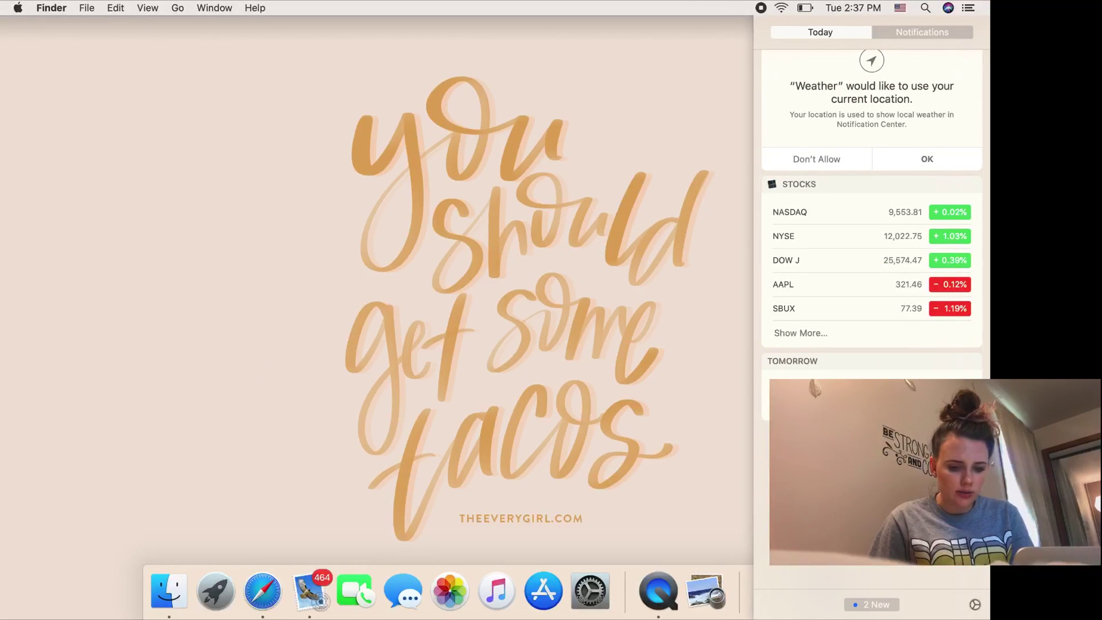
scroll(871, 230, "up", 6)
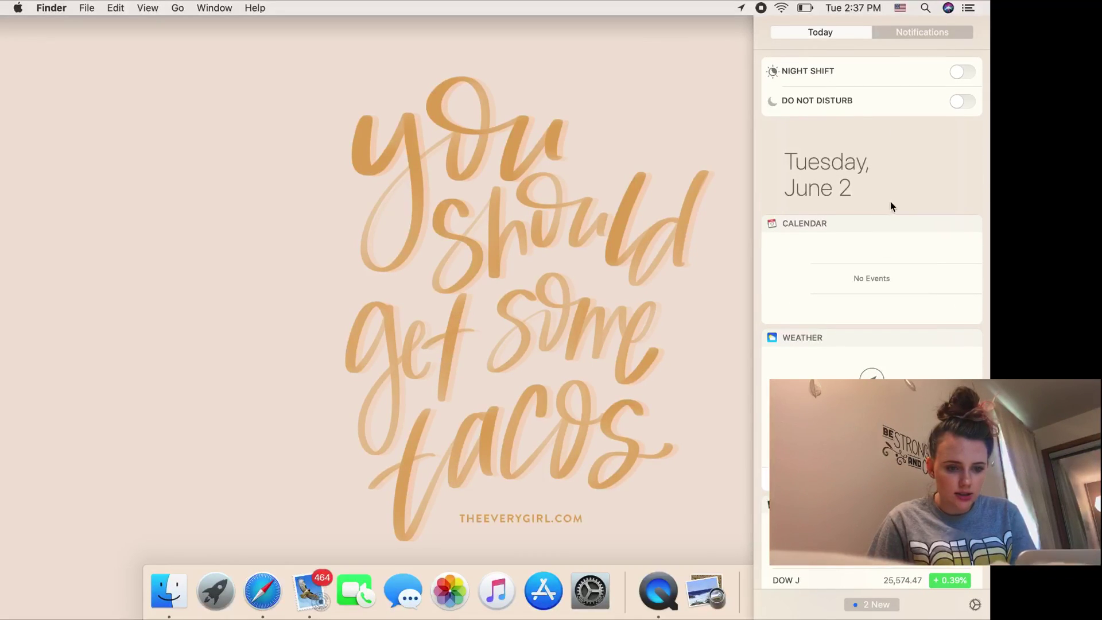
scroll(929, 294, "down", 5)
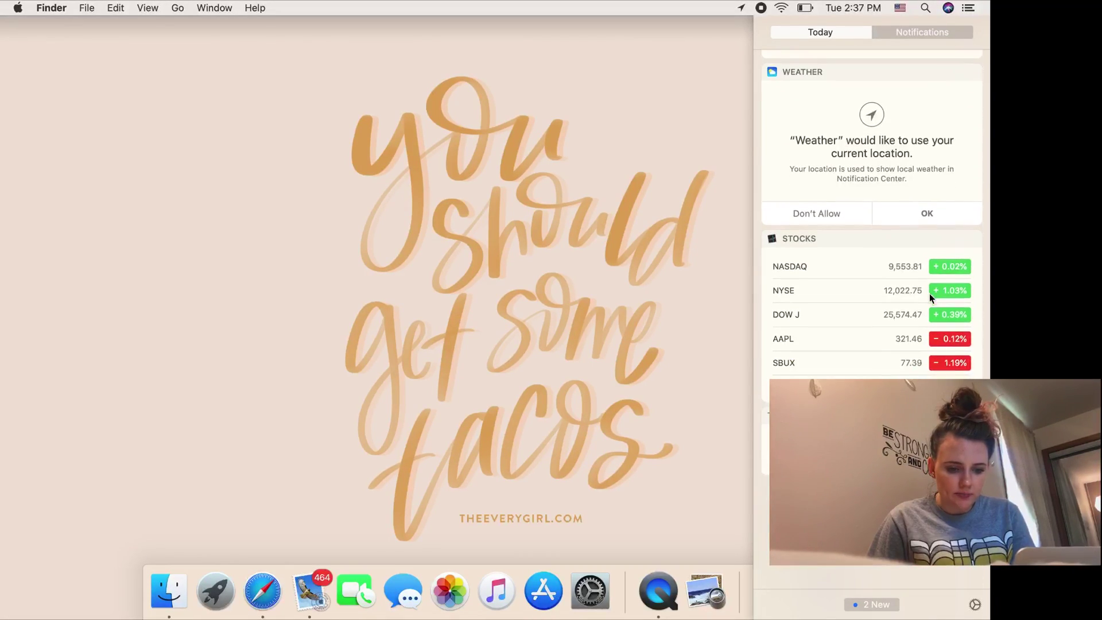
left_click(975, 599)
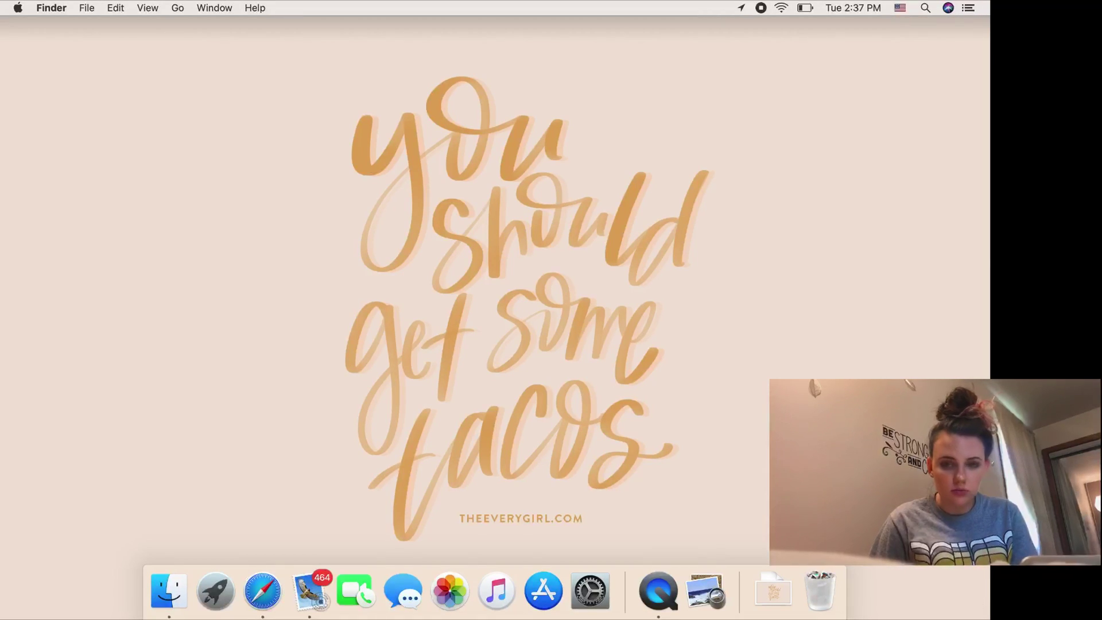